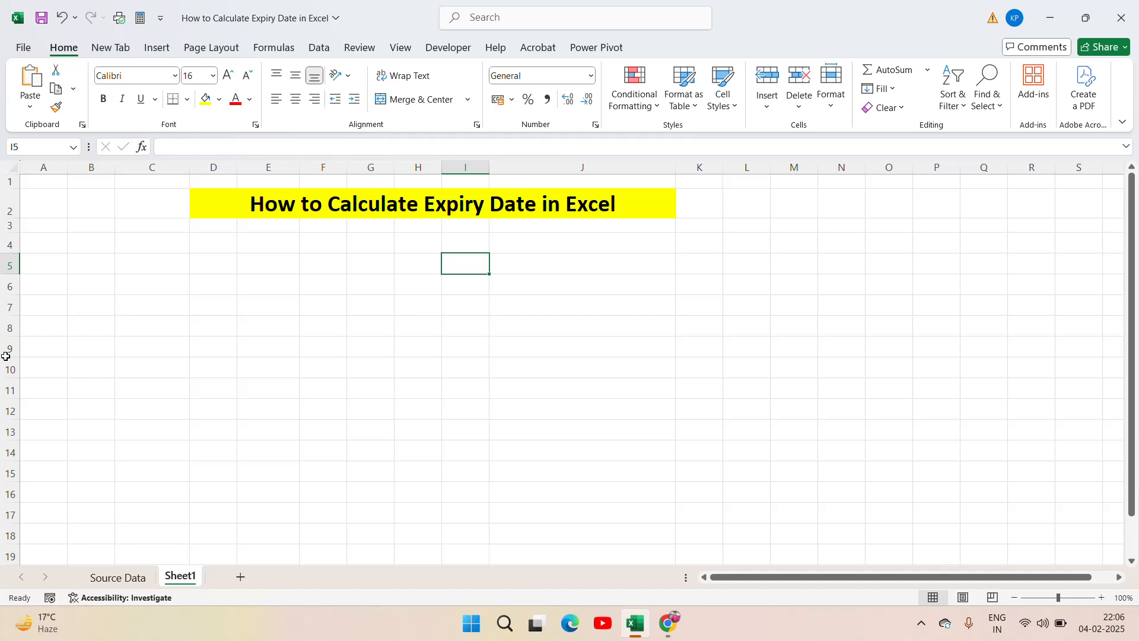
Step: Enter the heading Product Name in cell D5 and autofit column D to it
left_click(216, 258)
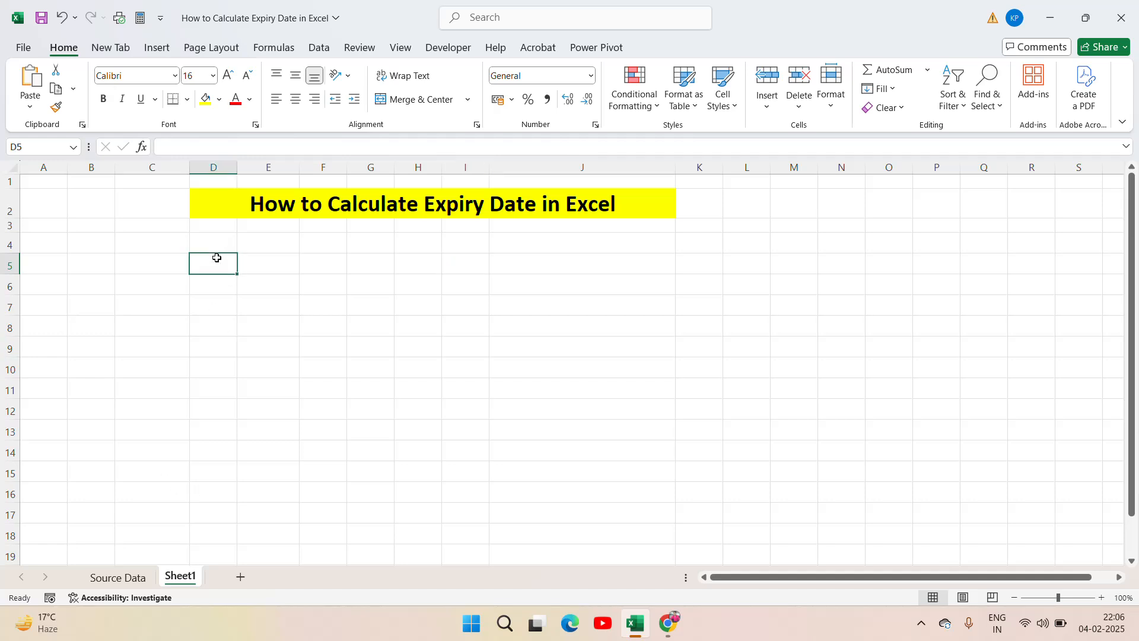
type("Product")
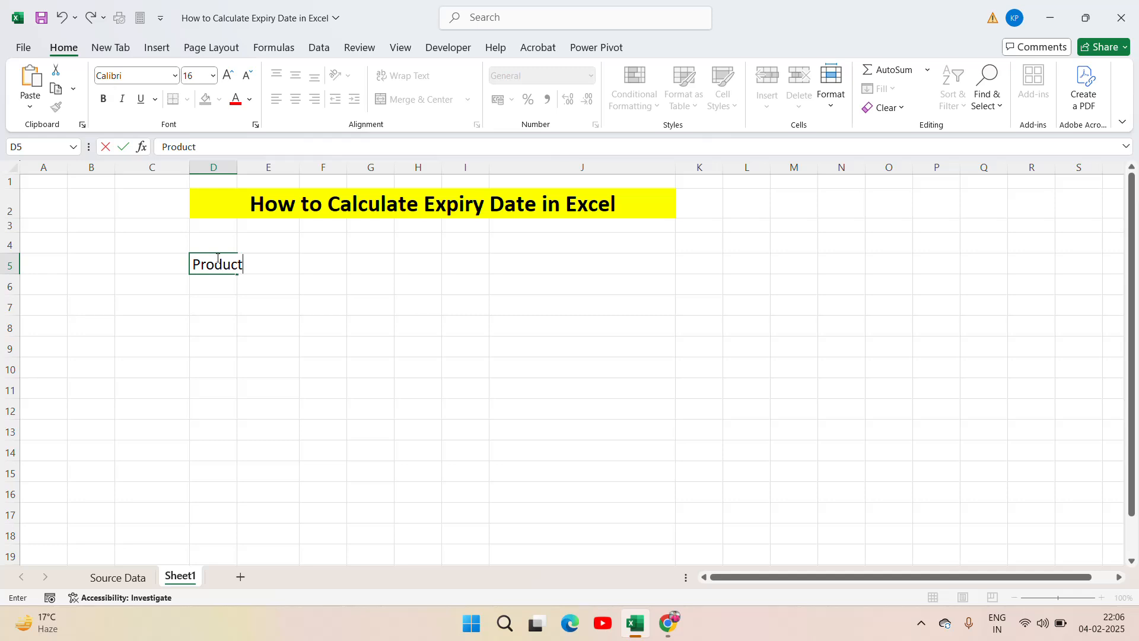
type(" Name")
key("Return")
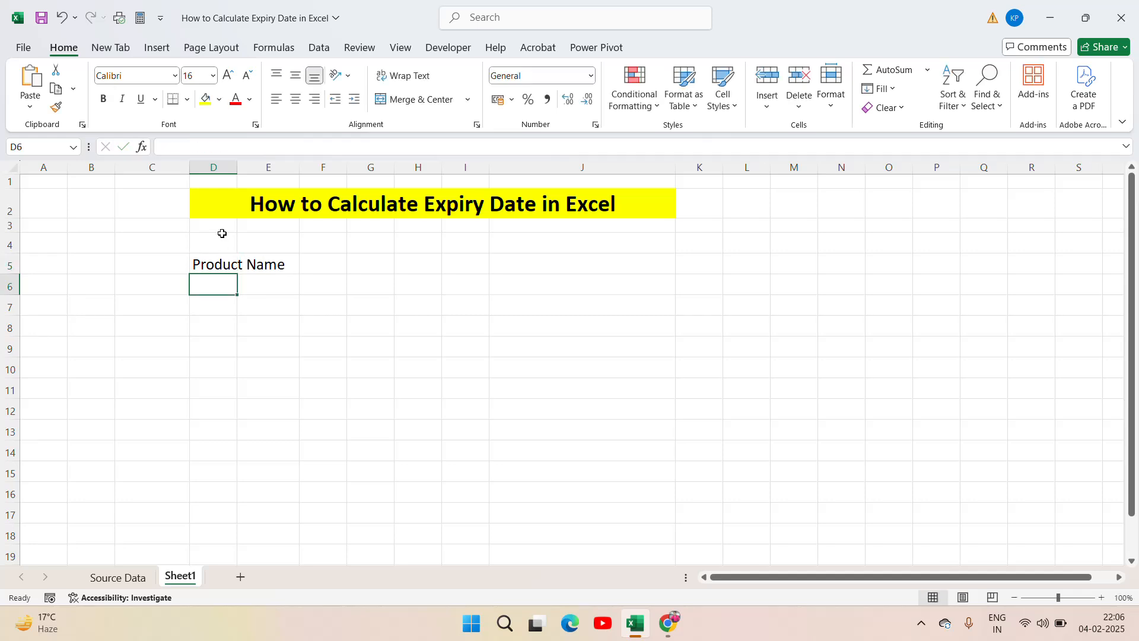
double_click(239, 167)
Step: Enter the heading MFG Date in cell E5, with a capital D in Date
left_click(325, 268)
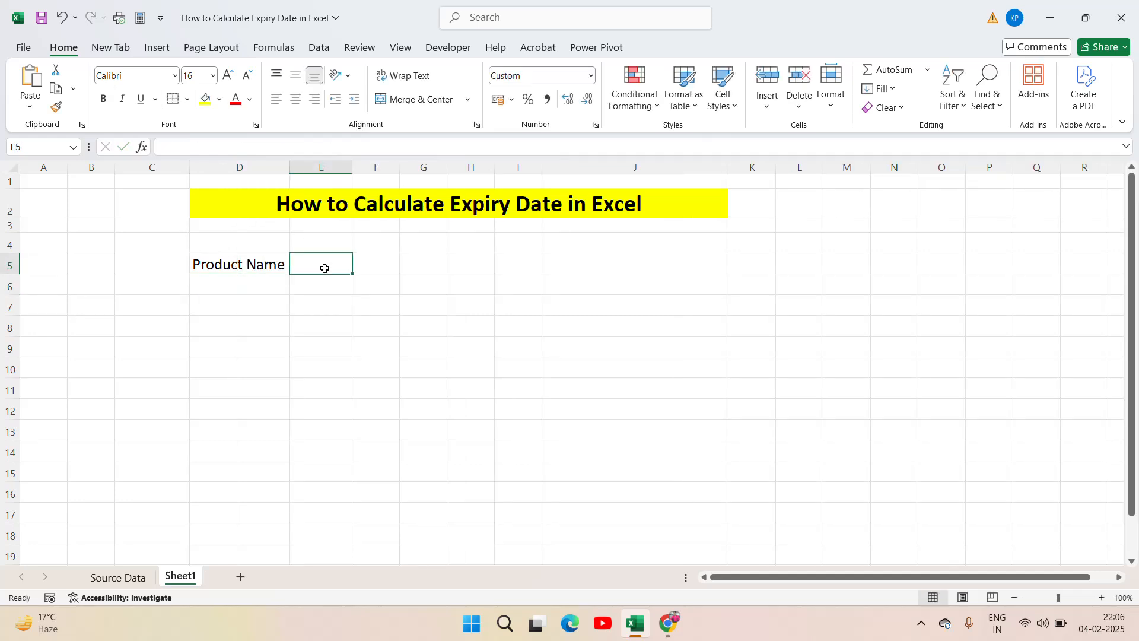
type("St")
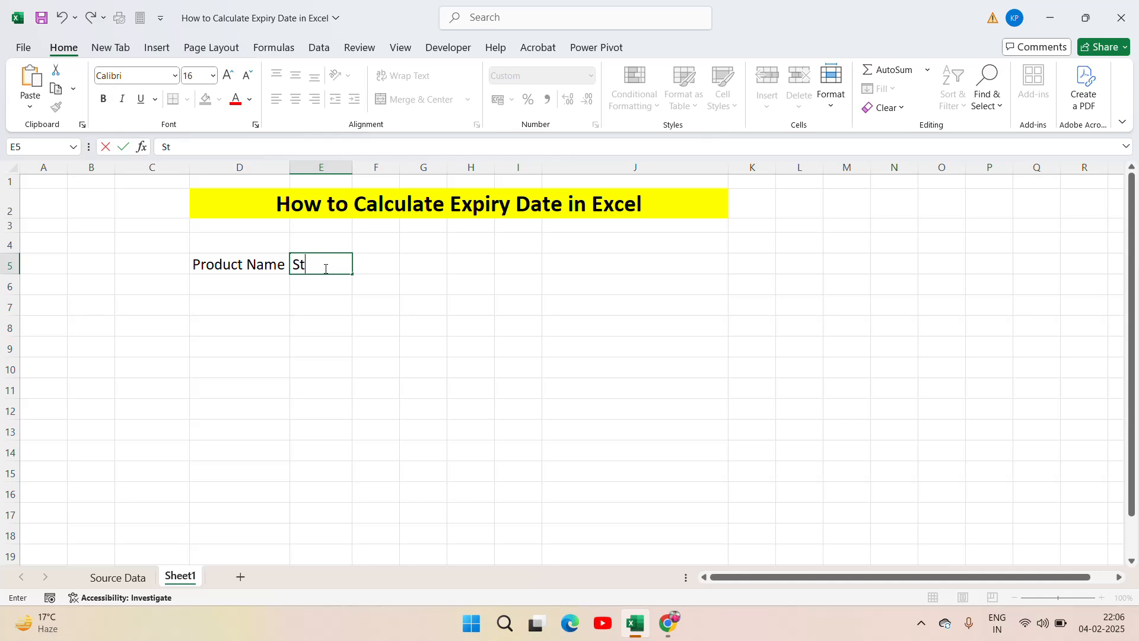
key("Escape")
type("MFd")
key("BackSpace")
type("G date")
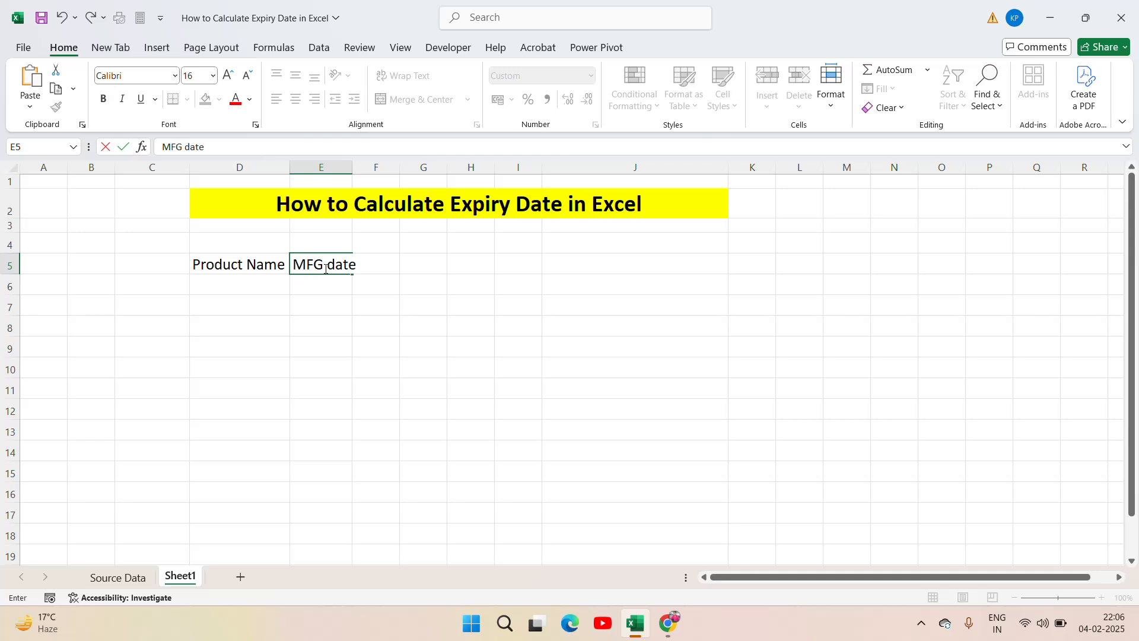
key("ctrl+Return")
double_click(325, 268)
key("shift+Right")
type("D")
key("Tab")
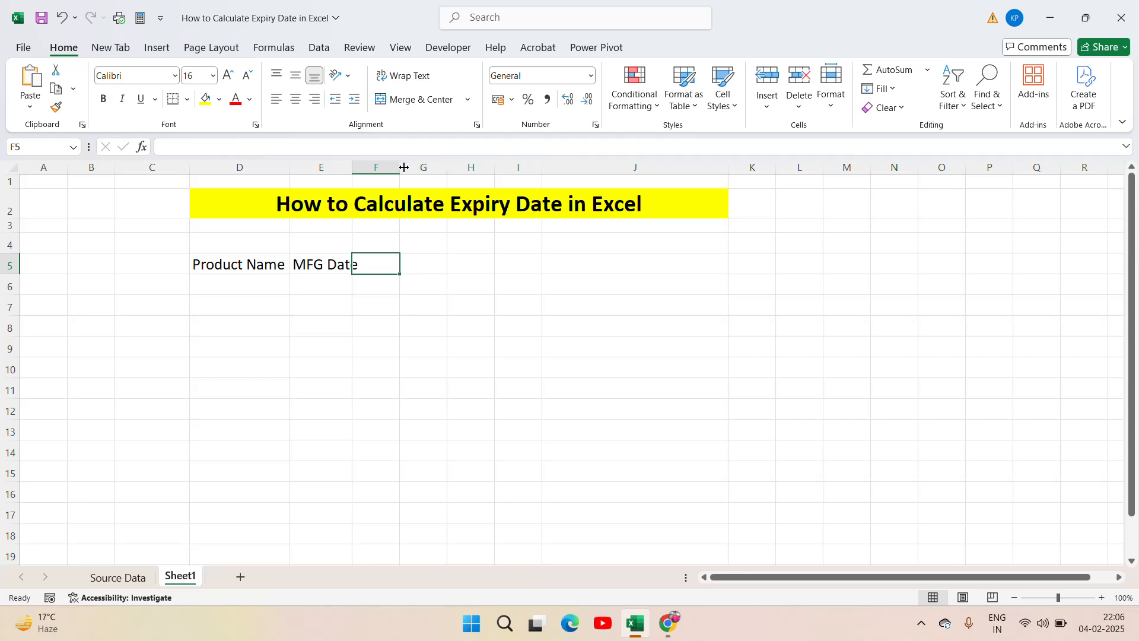
Step: Widen columns E and F and enter the heading Expiry Days in cell F5, with Days on a second line
left_click_drag(403, 166, 437, 165)
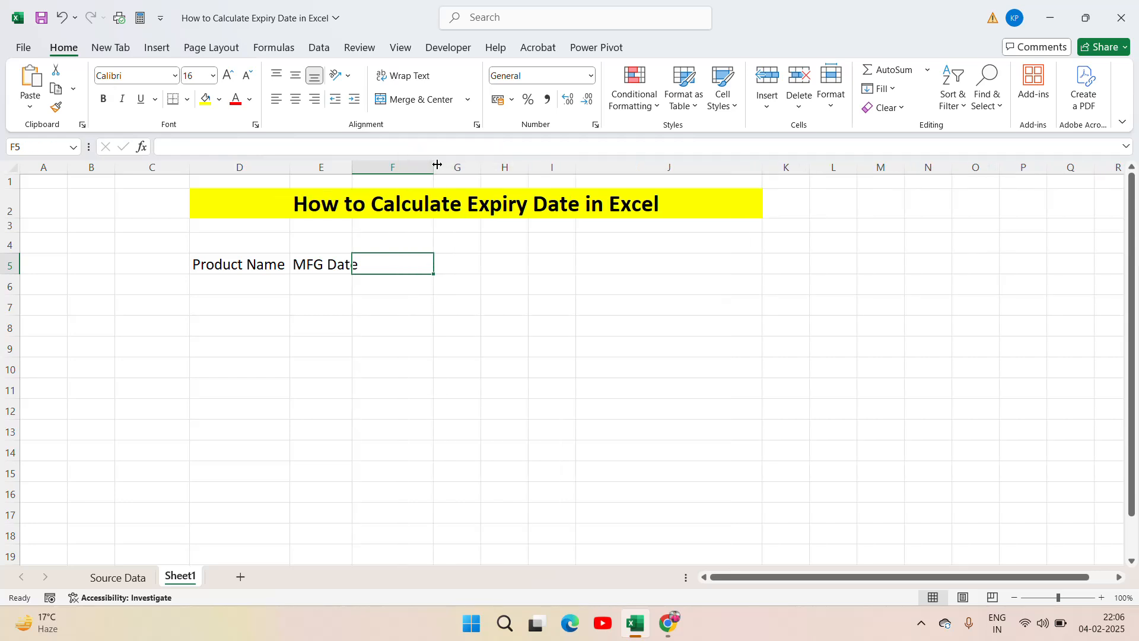
left_click_drag(353, 170, 383, 167)
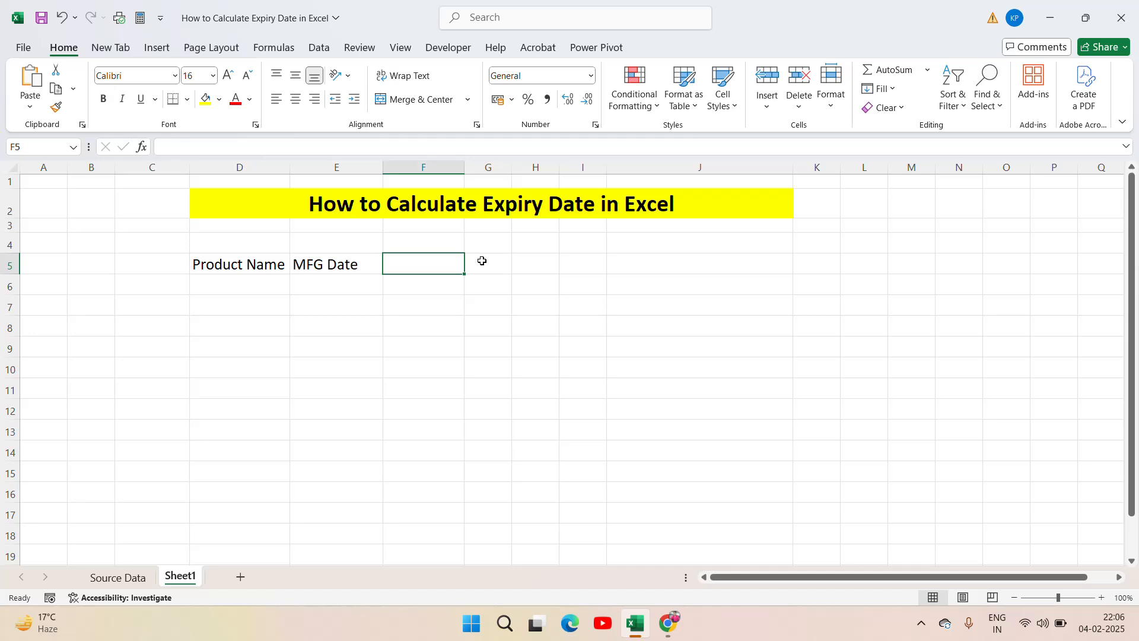
type("Expiry")
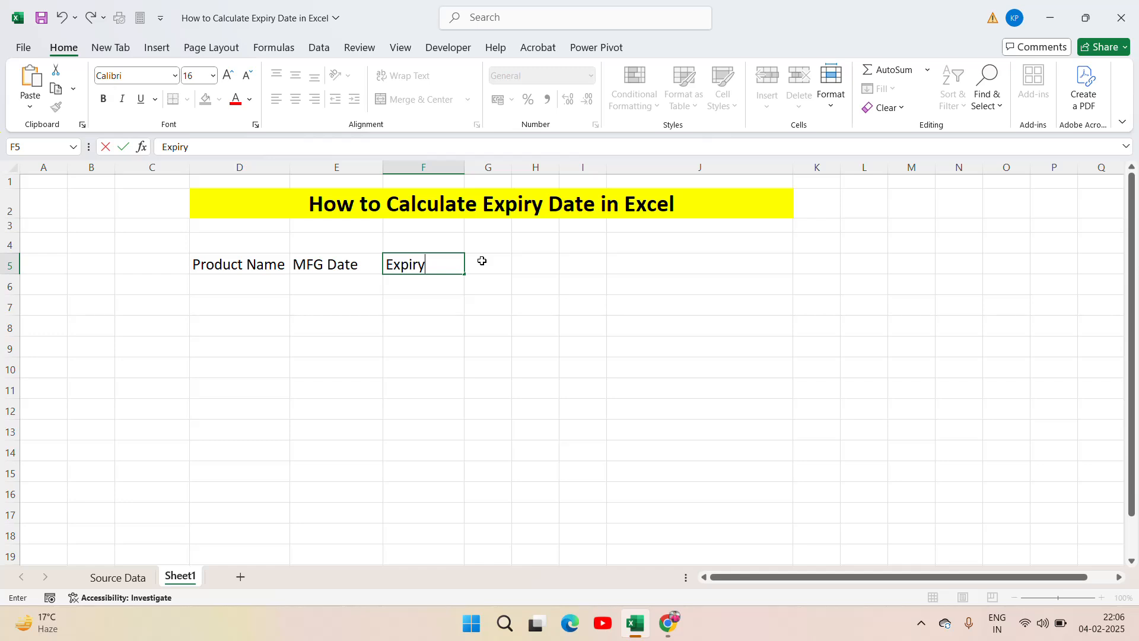
key("Return")
type("Days")
key("Return")
Step: Vertically centre the three header cells D5:F5 with Middle Align
key("Up")
key("Left")
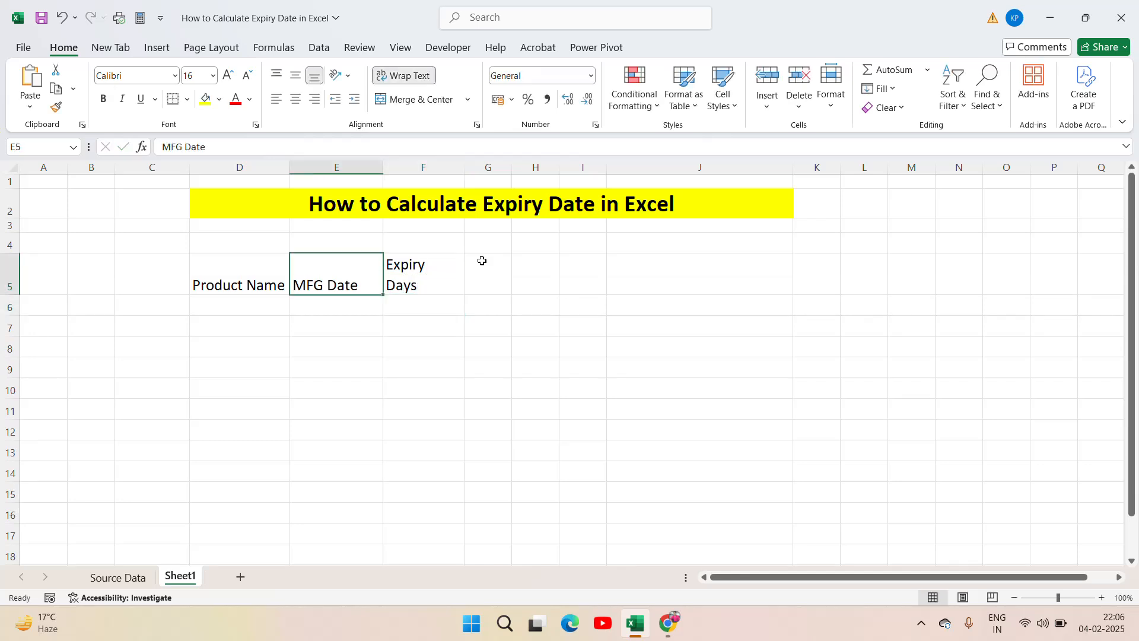
key("Left")
key("shift+Right")
key("shift+Right")
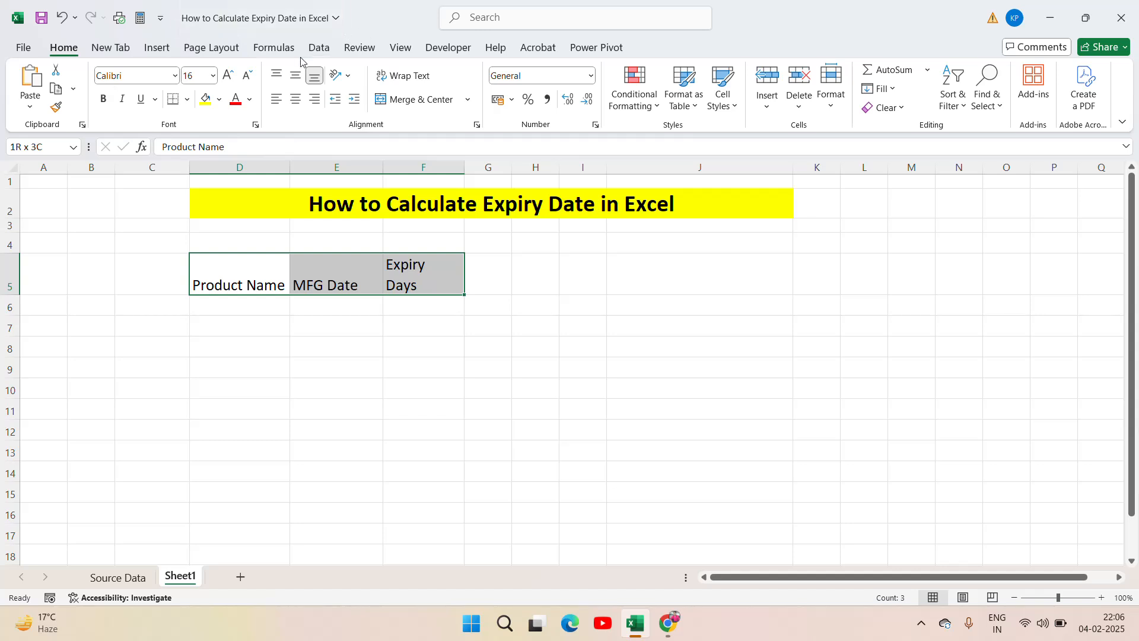
left_click(296, 75)
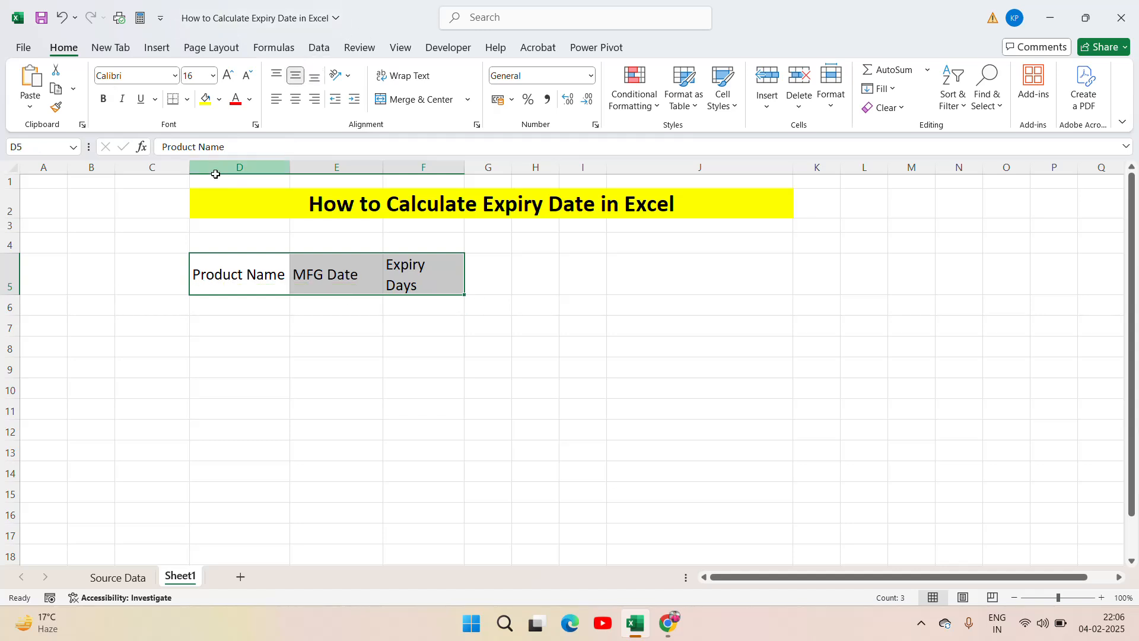
Step: Apply All Borders to the range D5:F10, covering the headers and five rows below
key("shift+Down")
key("shift+Down")
key("shift+Down")
key("shift+Down")
key("shift+Down")
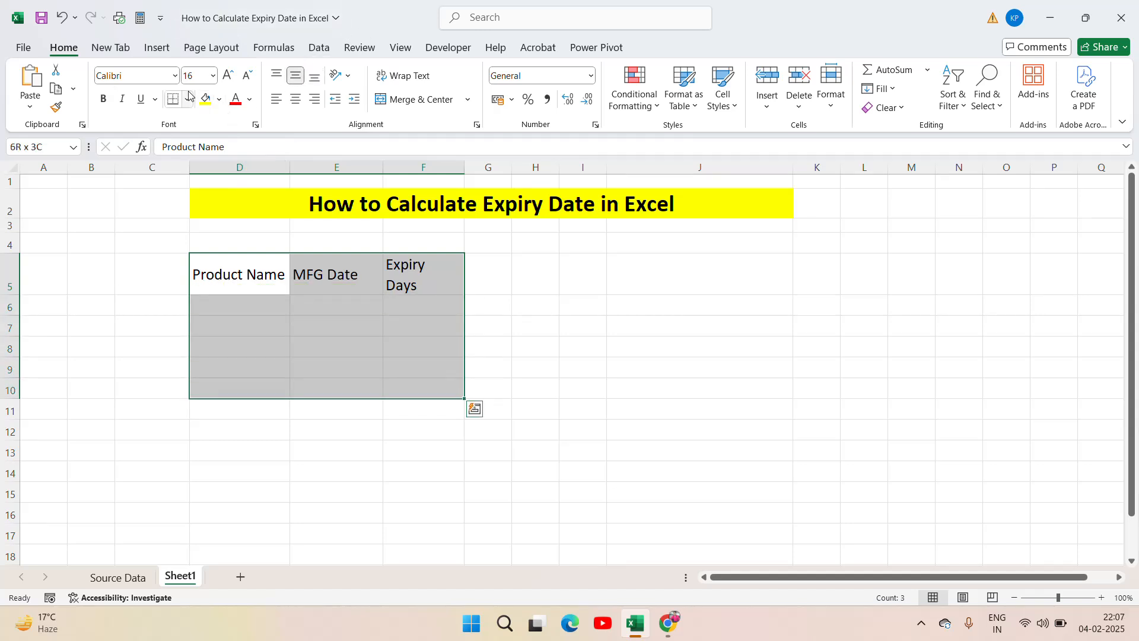
left_click(186, 101)
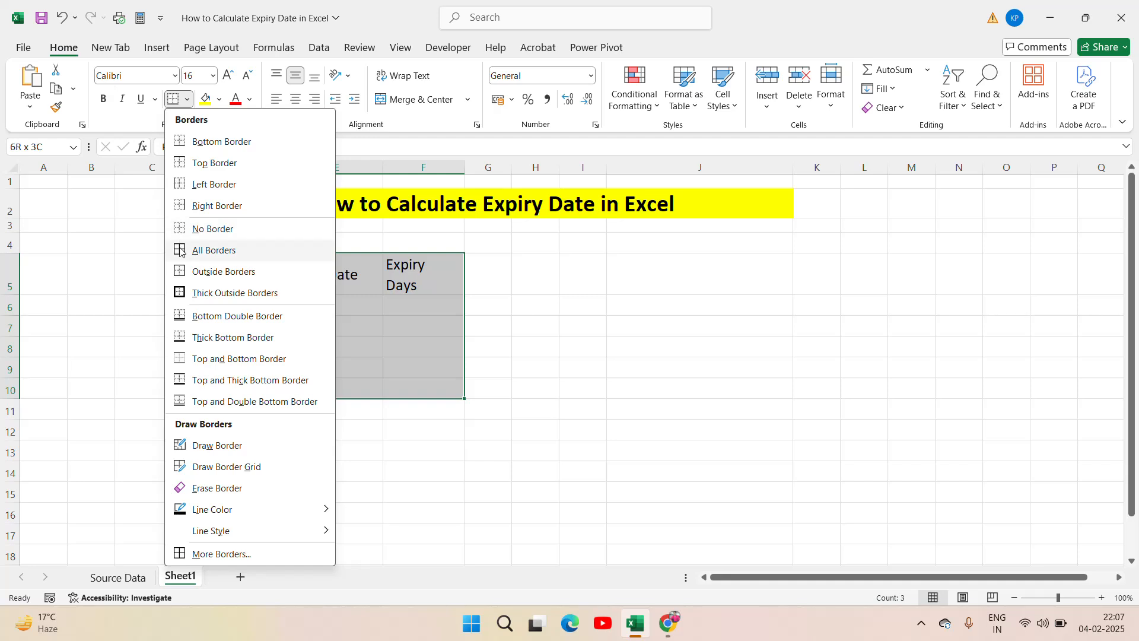
left_click(214, 249)
Step: Make the header cells D5:F5 bold and centre them horizontally
left_click(362, 281)
key("Left")
key("Left")
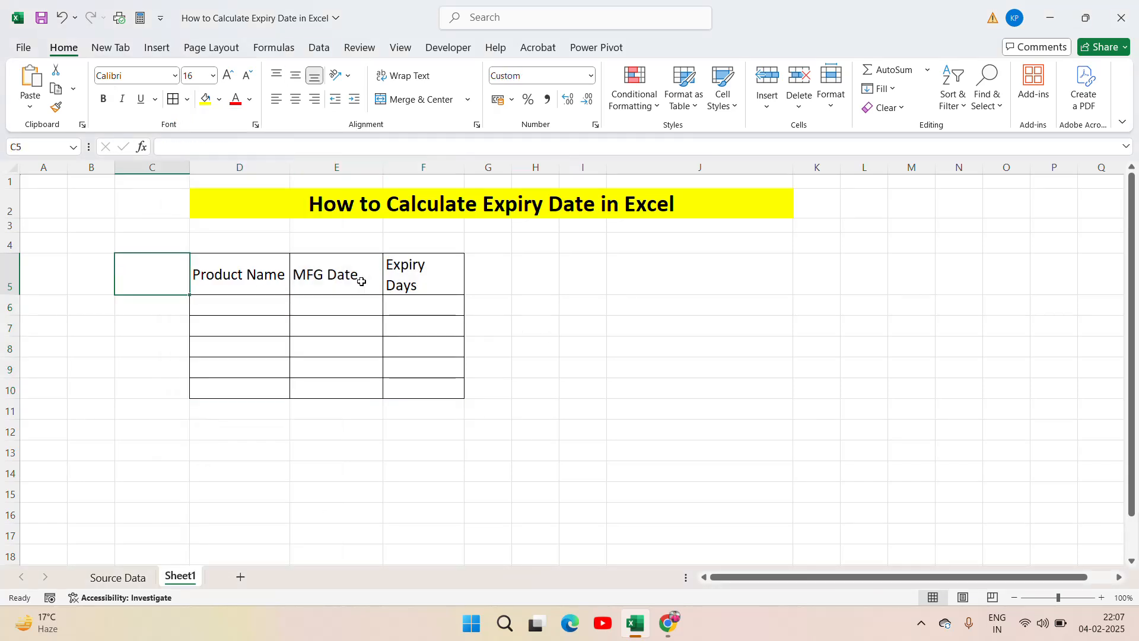
key("Right")
key("shift+Right")
key("shift+Right")
key("ctrl+b")
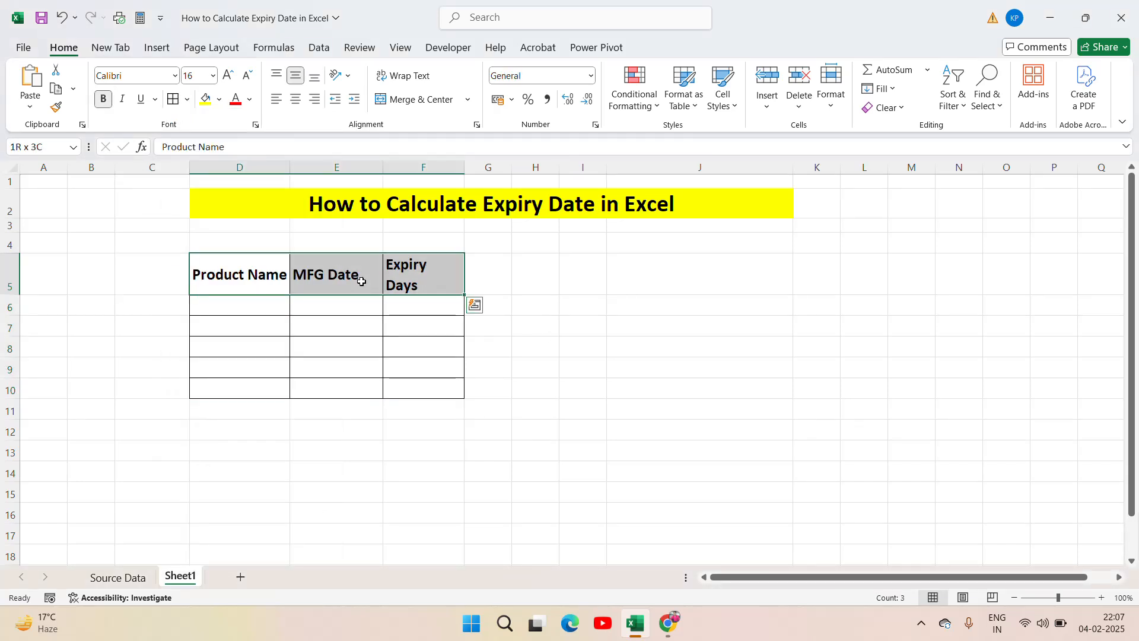
left_click(296, 99)
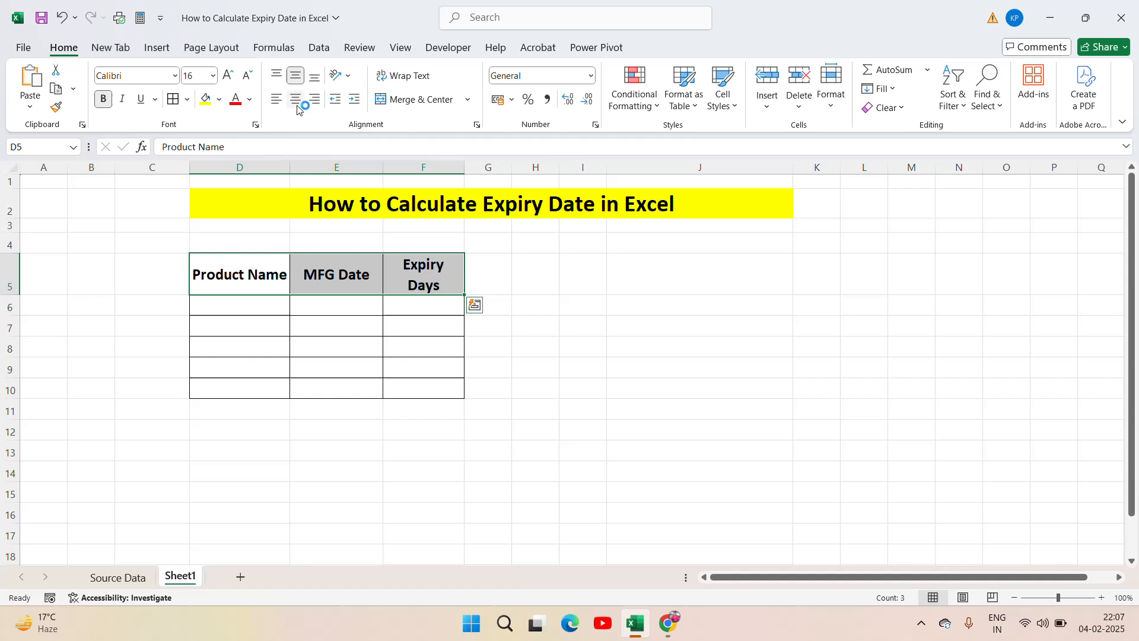
left_click(260, 278)
left_click(351, 280)
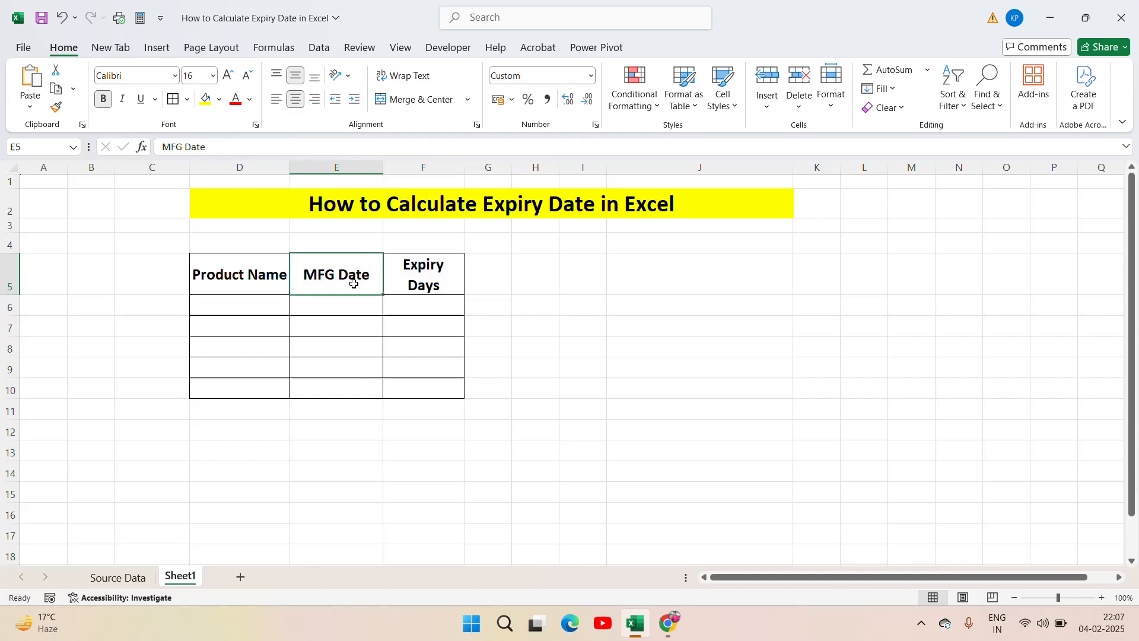
left_click(432, 282)
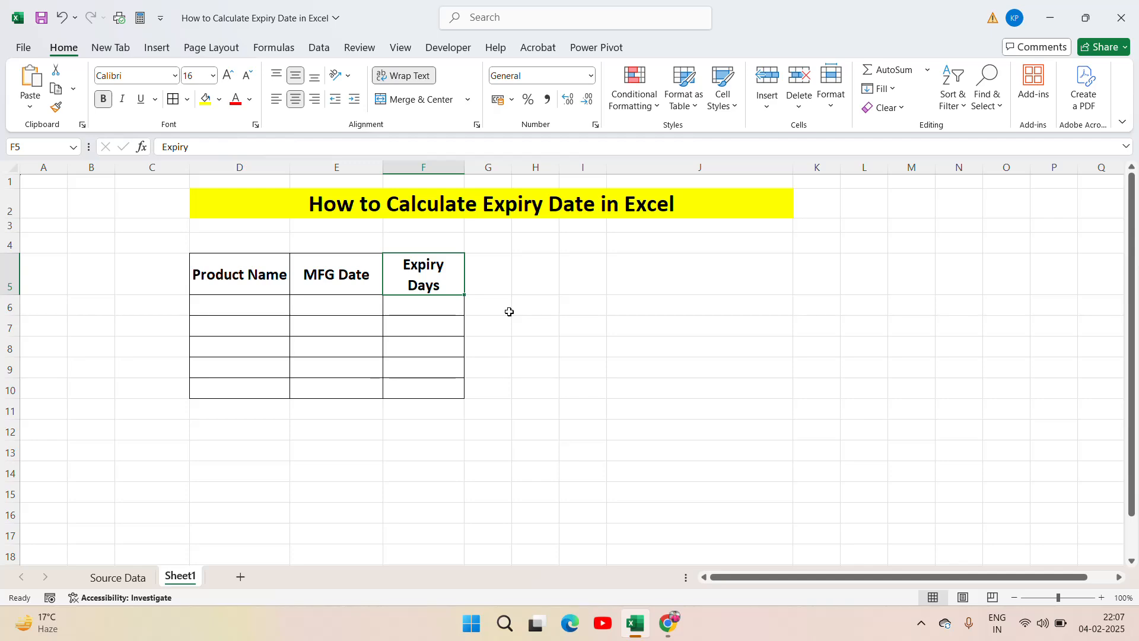
Step: Copy the product Alice Mutton from cell A2 of the Source Data sheet into cell D6 of Sheet1
left_click(117, 578)
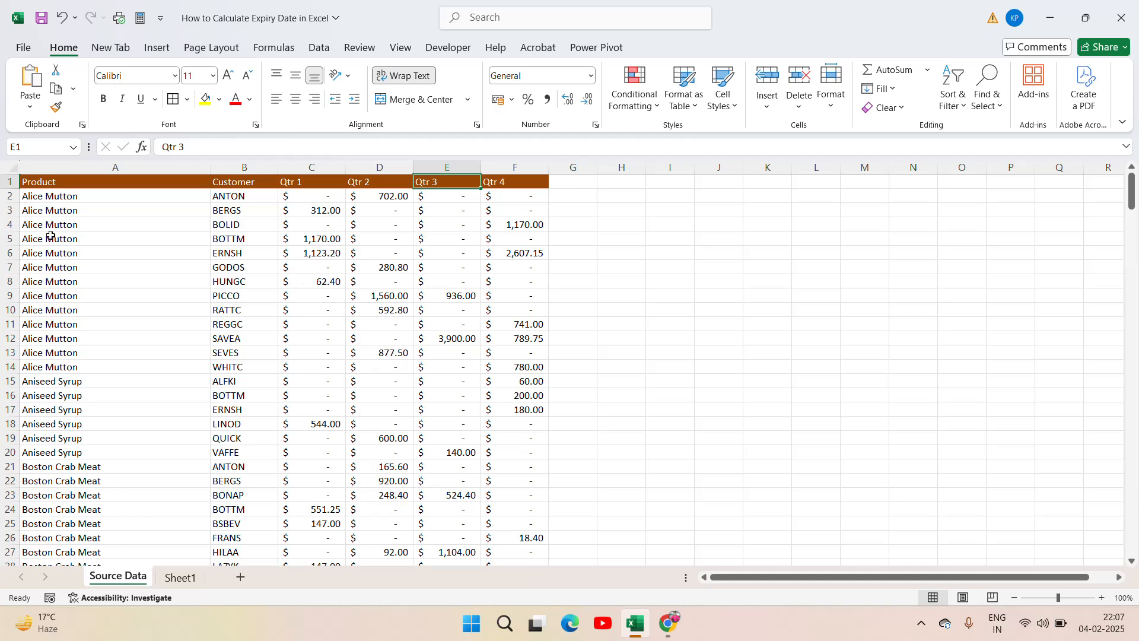
left_click(46, 210)
key("Up")
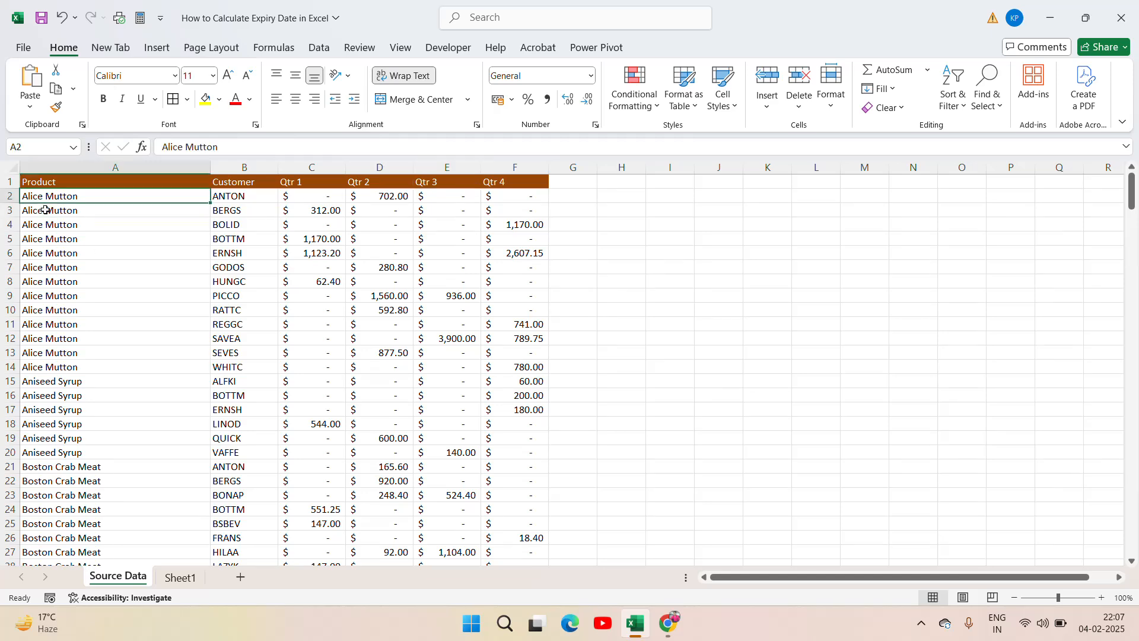
key("ctrl+c")
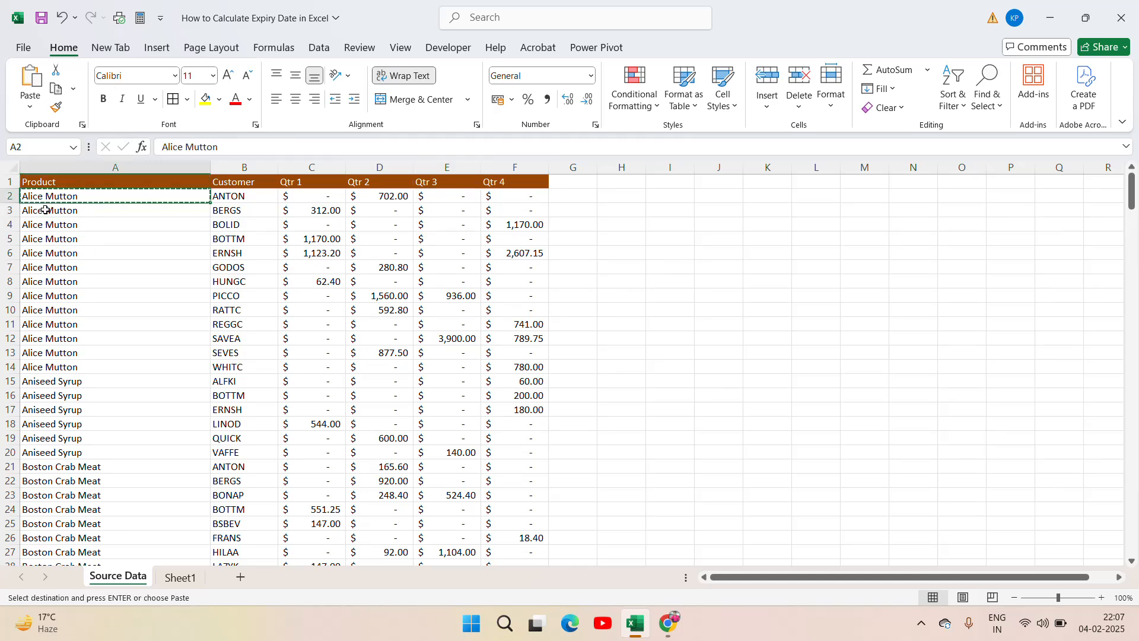
left_click(179, 578)
left_click(239, 302)
key("ctrl+v")
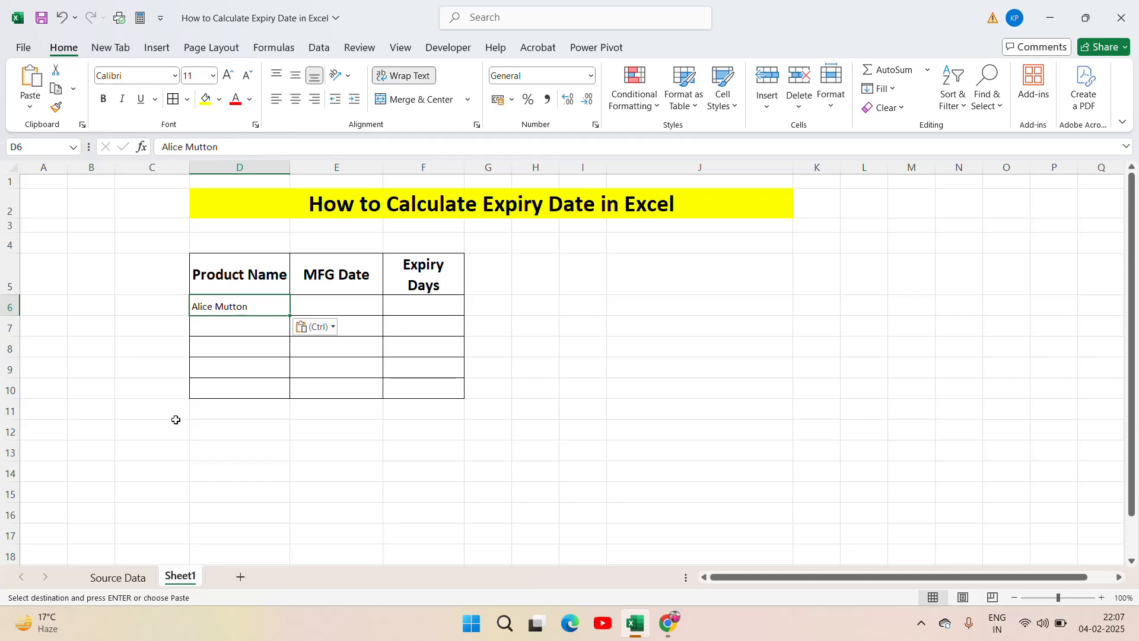
Step: Copy the product Boston Crab Meat from cell A21 of the Source Data sheet into cell D7 of Sheet1
left_click(119, 577)
left_click(79, 466)
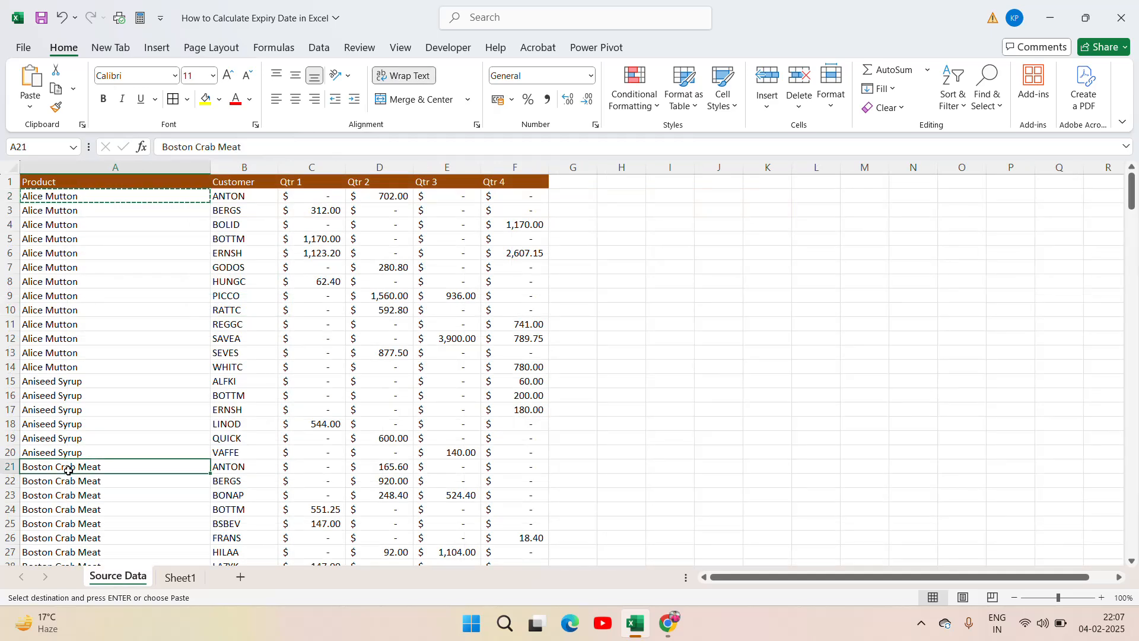
left_click(180, 578)
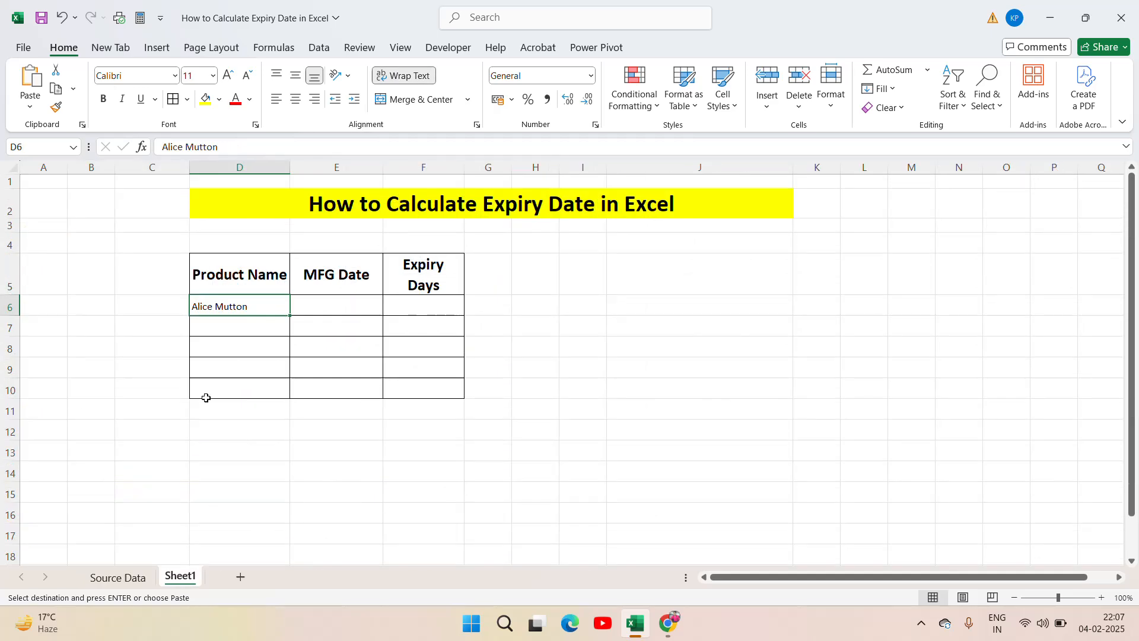
left_click(216, 325)
key("ctrl+v")
Step: Copy the product Aniseed Syrup from cell A15 of the Source Data sheet into cell D8 of Sheet1
left_click(118, 577)
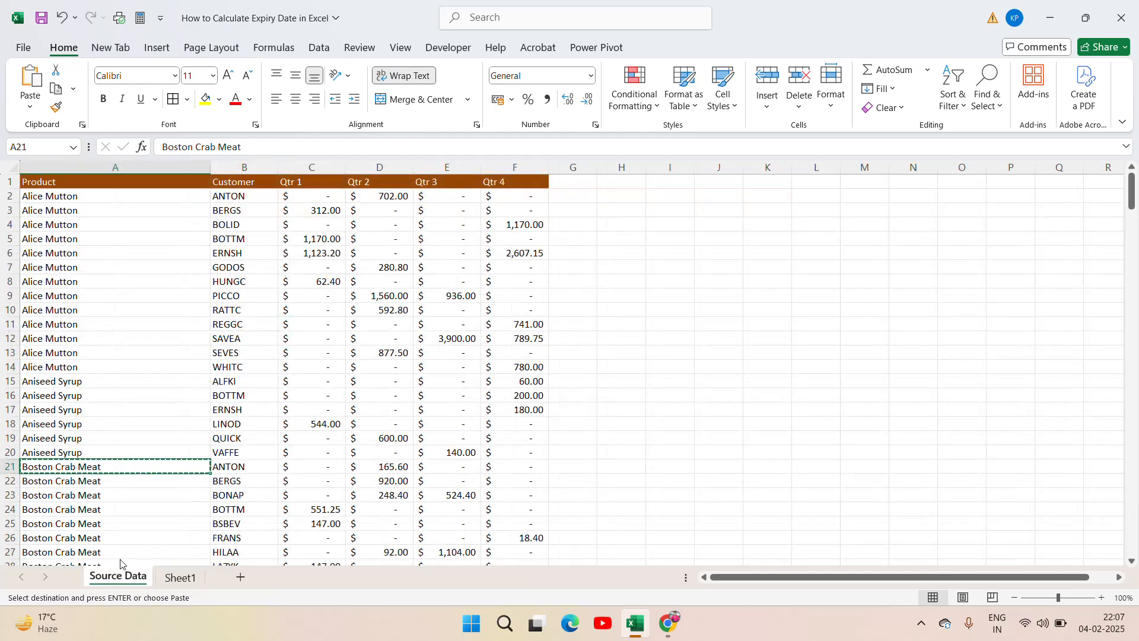
left_click(76, 381)
key("ctrl+c")
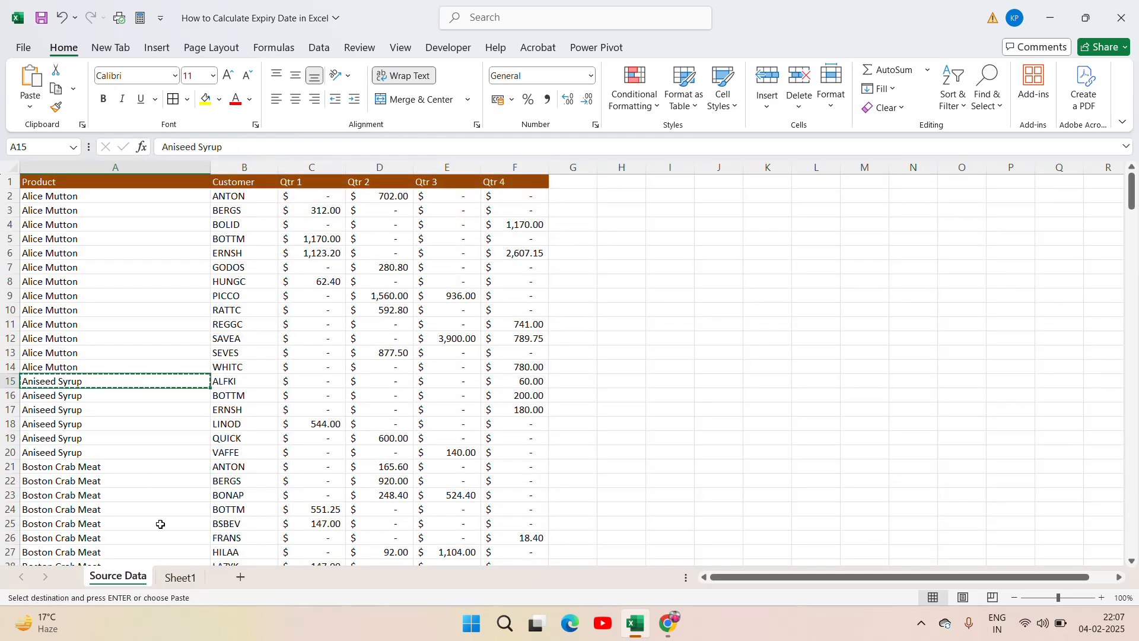
left_click(179, 577)
left_click(236, 351)
key("ctrl+v")
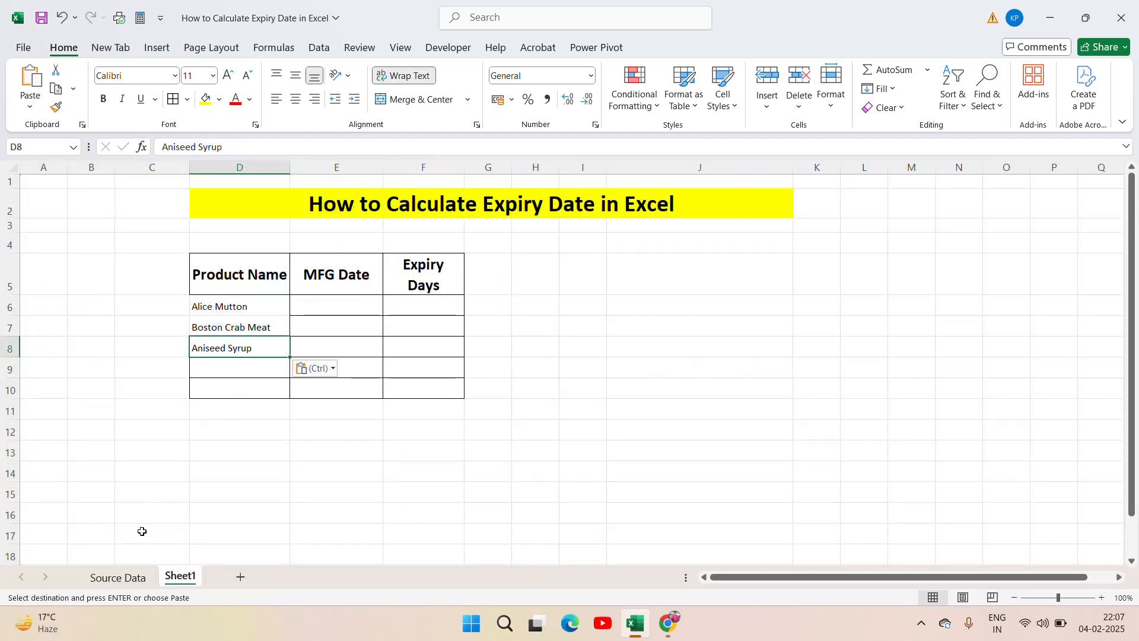
Step: Copy the product Camembert Pierrot from cell A39 of the Source Data sheet into cell D9 of Sheet1
left_click(119, 577)
left_click(107, 519)
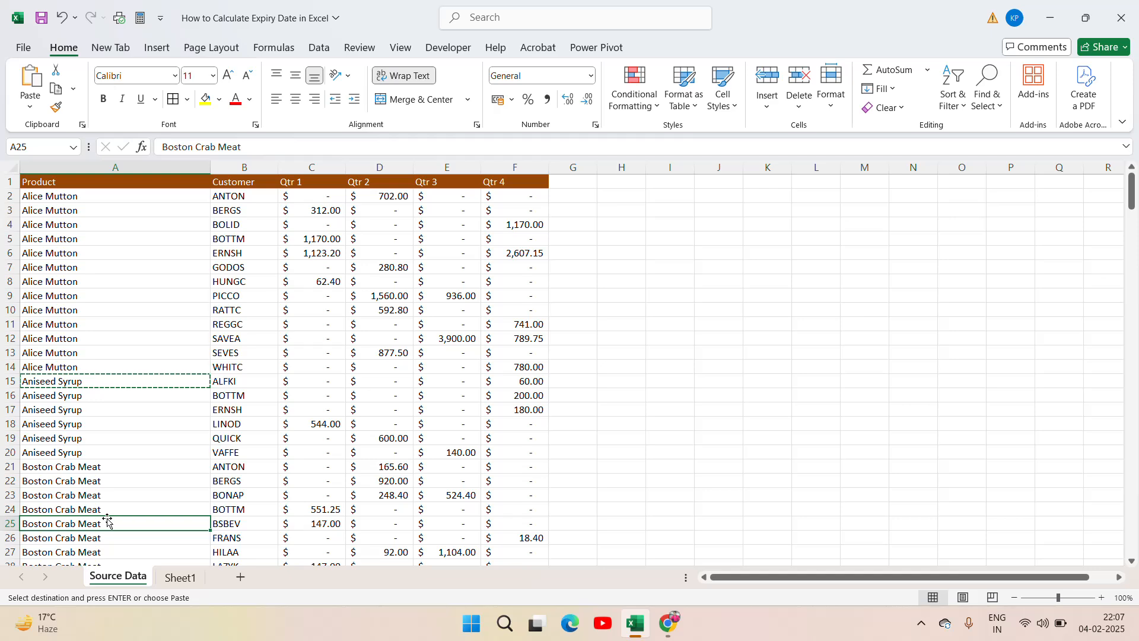
key("Down")
key("Down")
key("Down")
key("Down")
key("Down")
key("Down")
key("Down")
key("Down")
key("Down")
key("Down")
key("Down")
key("Down")
key("Down")
key("Down")
key("Down")
key("Down")
key("Down")
key("Down")
key("Down")
key("Down")
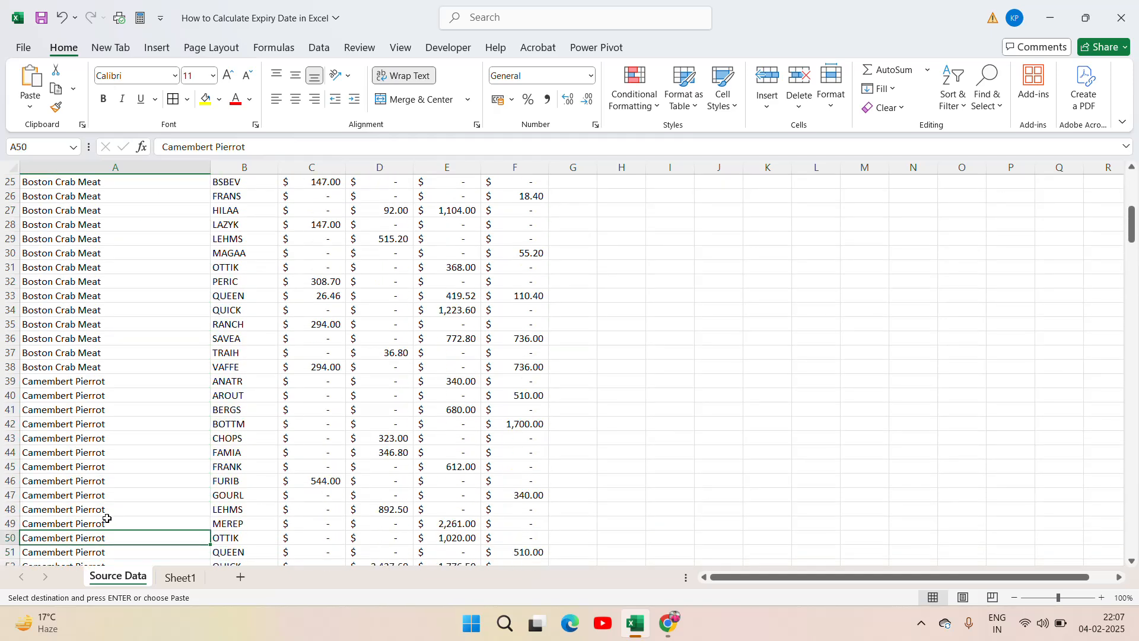
key("Up")
key("Up")
key("Up")
key("Up")
key("Up")
key("Up")
key("Up")
key("Up")
key("Up")
key("Up")
key("Up")
key("ctrl+c")
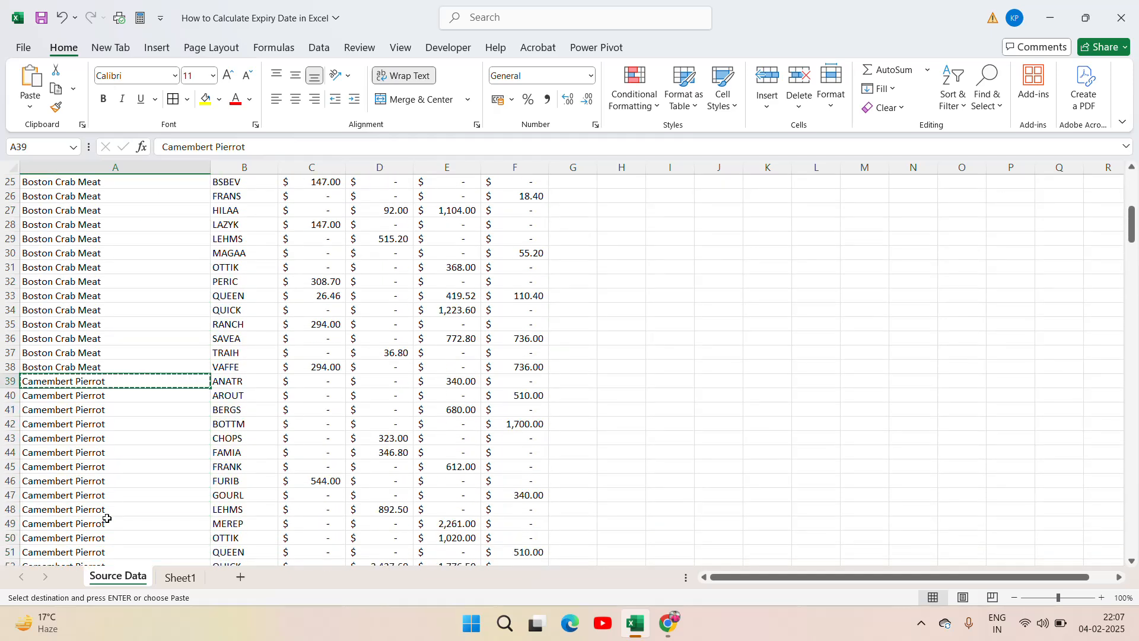
left_click(179, 576)
left_click(226, 371)
key("ctrl+v")
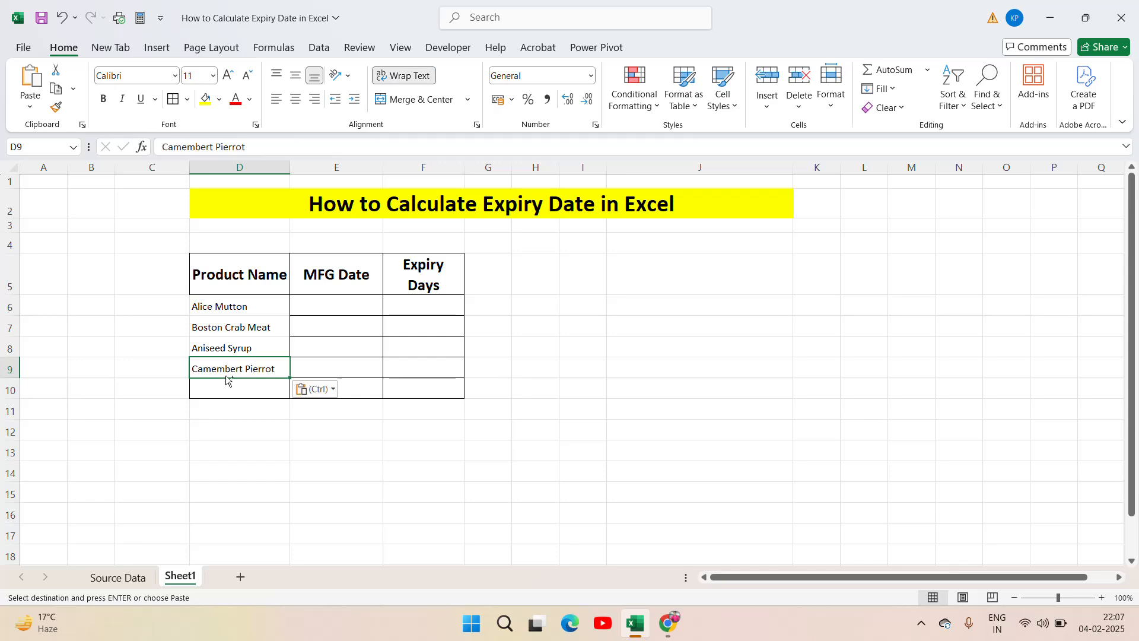
Step: Copy the product Chef Anton's Cajun Seasoning from cell A58 of the Source Data sheet into cell D10 of Sheet1
left_click(114, 576)
key("Down")
key("Down")
key("Down")
key("Down")
key("Down")
key("Down")
key("Down")
key("Down")
key("Down")
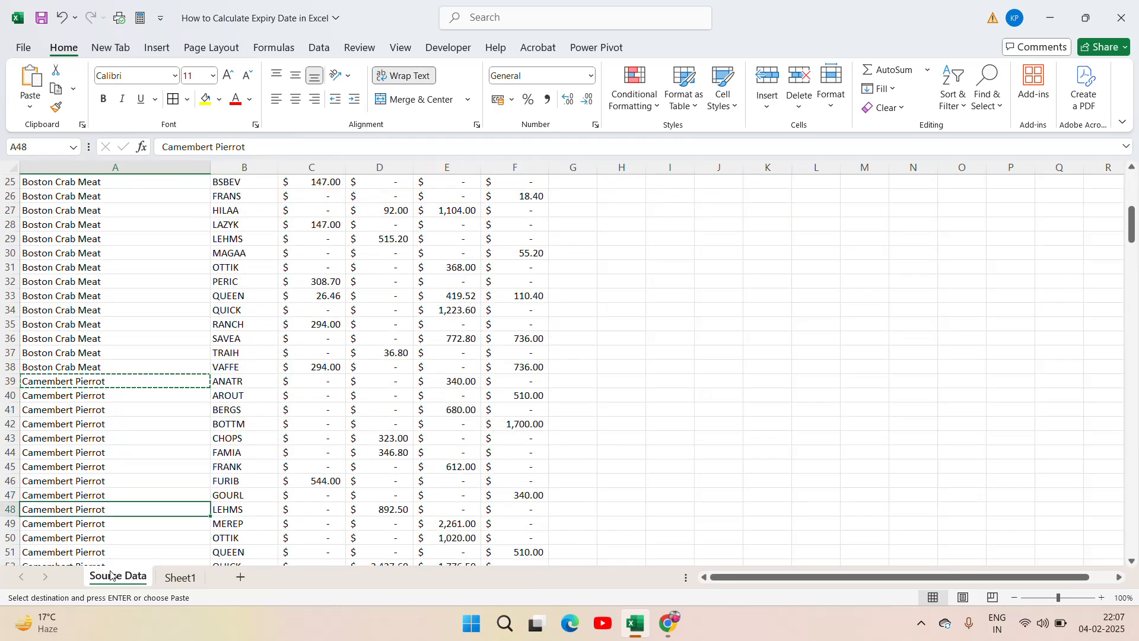
key("Down")
key("Down")
key("Down")
key("Down")
key("Down")
key("Down")
key("Down")
key("Down")
key("Down")
key("Down")
key("Down")
key("Down")
key("Down")
key("Down")
key("Down")
key("Down")
key("Down")
key("Down")
key("Down")
key("Down")
key("Up")
key("Up")
key("Up")
key("Up")
key("Up")
key("Up")
key("Up")
key("Up")
key("Up")
key("Up")
key("Up")
key("Up")
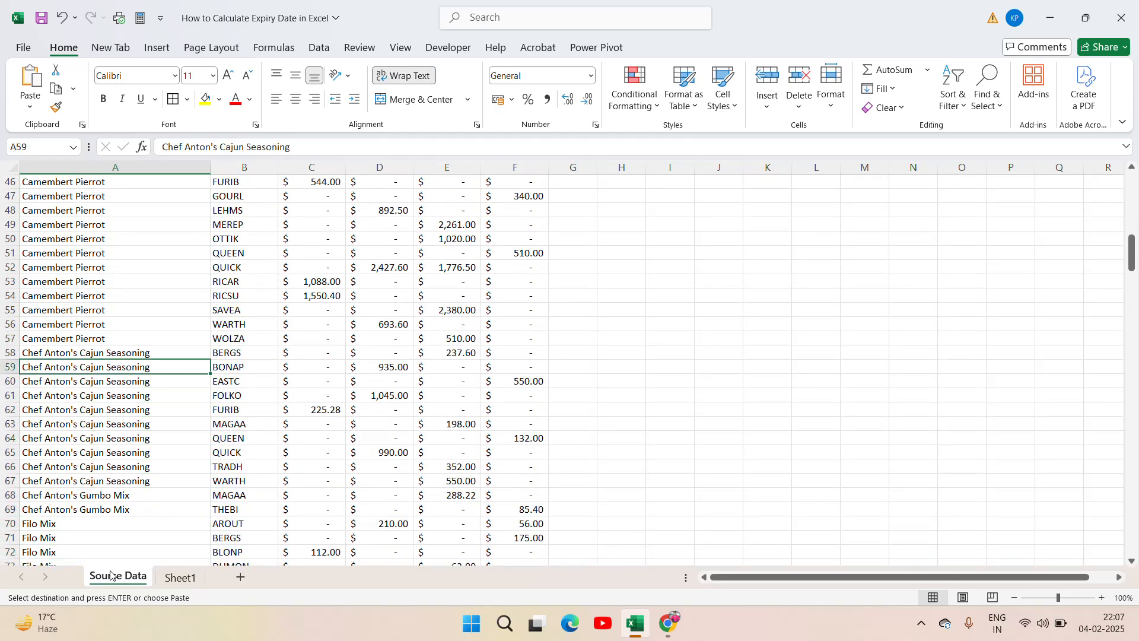
key("Up")
key("ctrl+c")
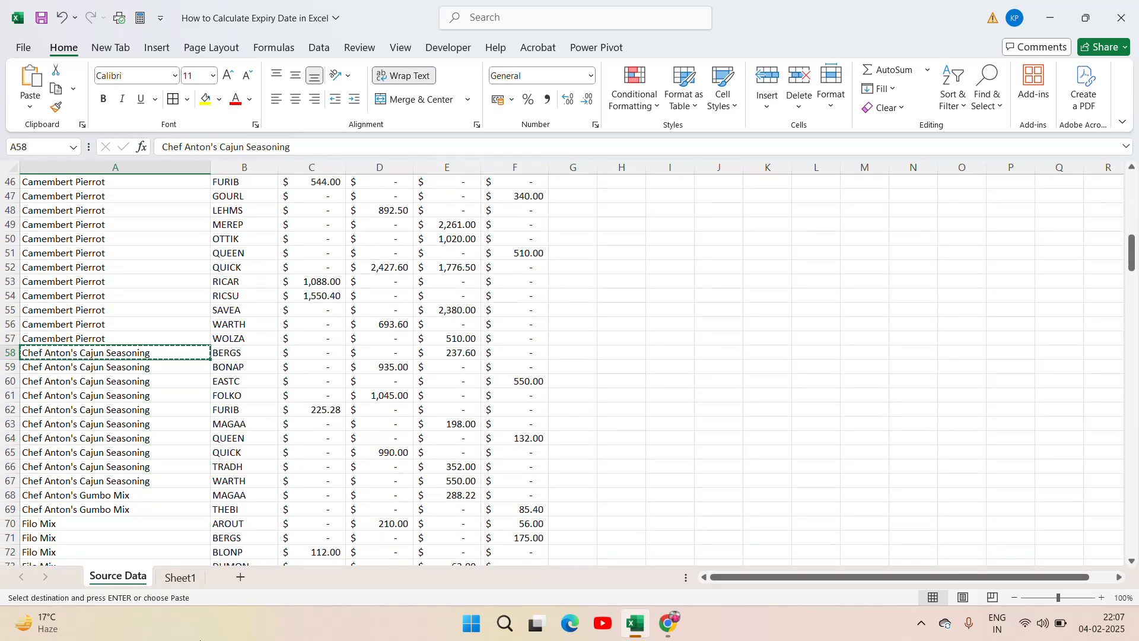
left_click(180, 577)
left_click(248, 388)
key("ctrl+v")
Step: Set the product names in D6:D10 to font size 16 and centre them horizontally
key("Up")
key("Up")
key("Up")
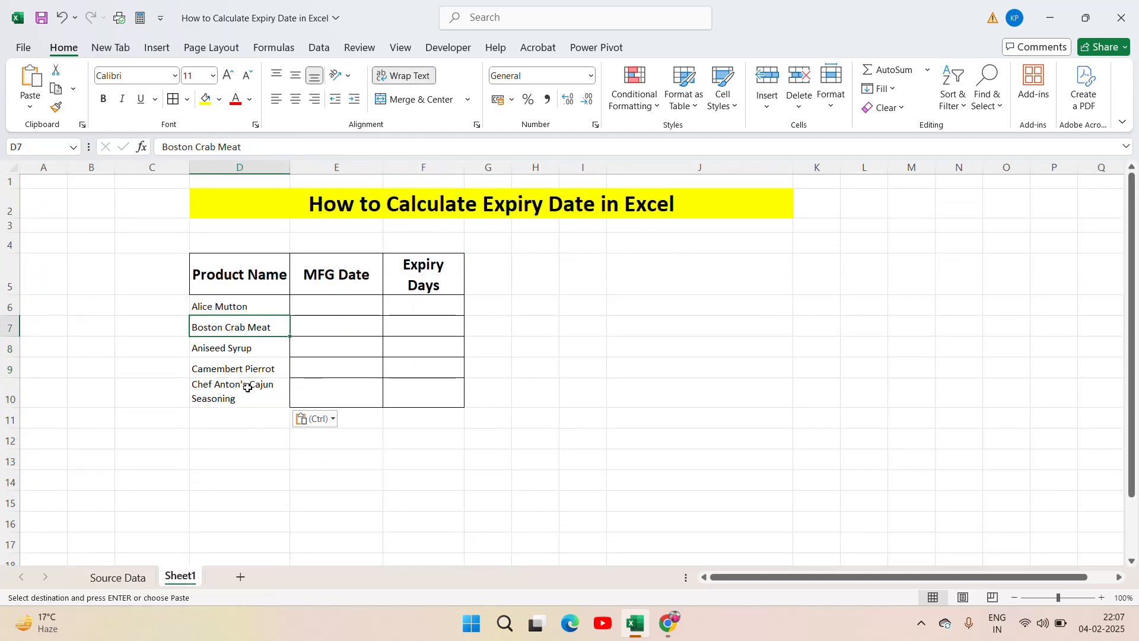
key("Up")
key("ctrl+shift+Down")
key("ctrl+shift+Right")
key("Left")
key("Left")
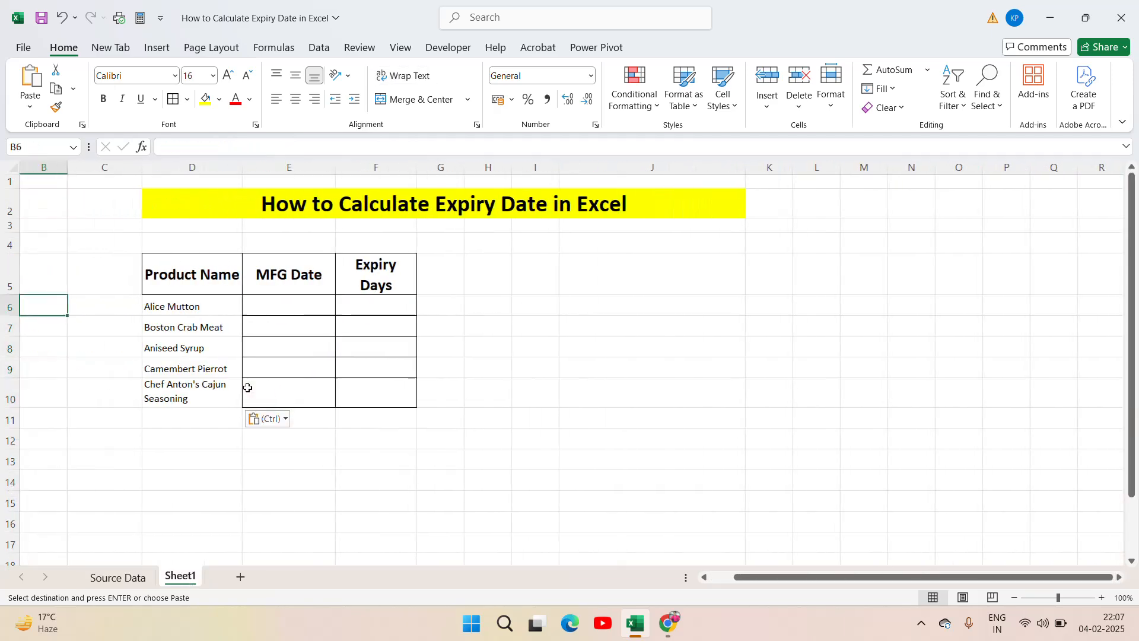
key("Right")
key("Right")
key("shift+Down")
key("shift+Down")
key("shift+Down")
key("shift+Down")
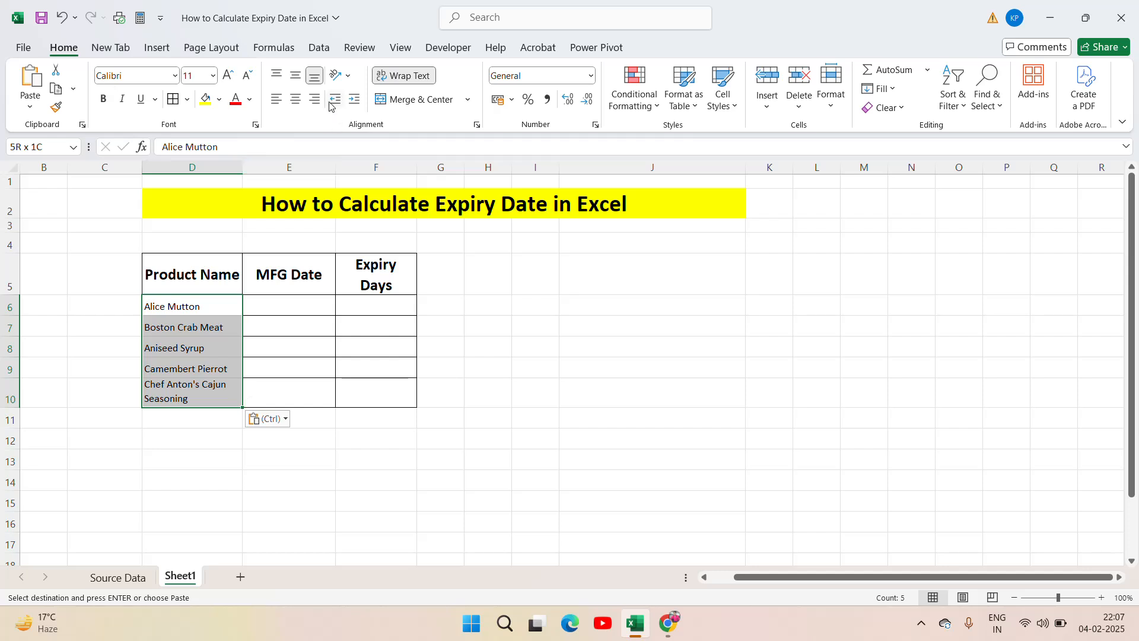
left_click(192, 75)
type("16")
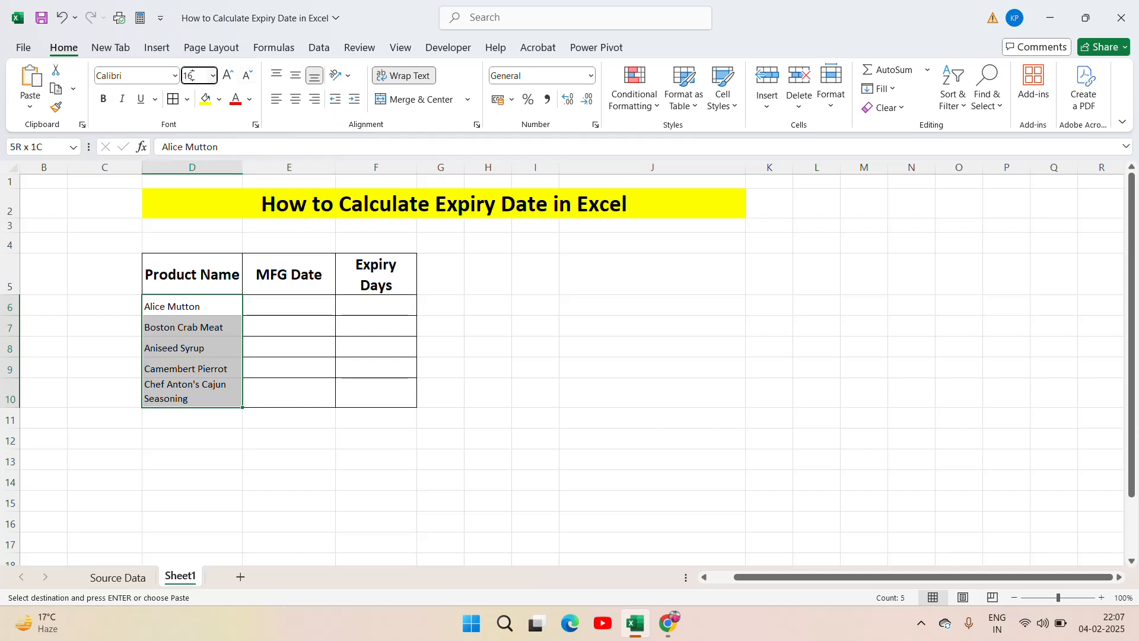
key("Return")
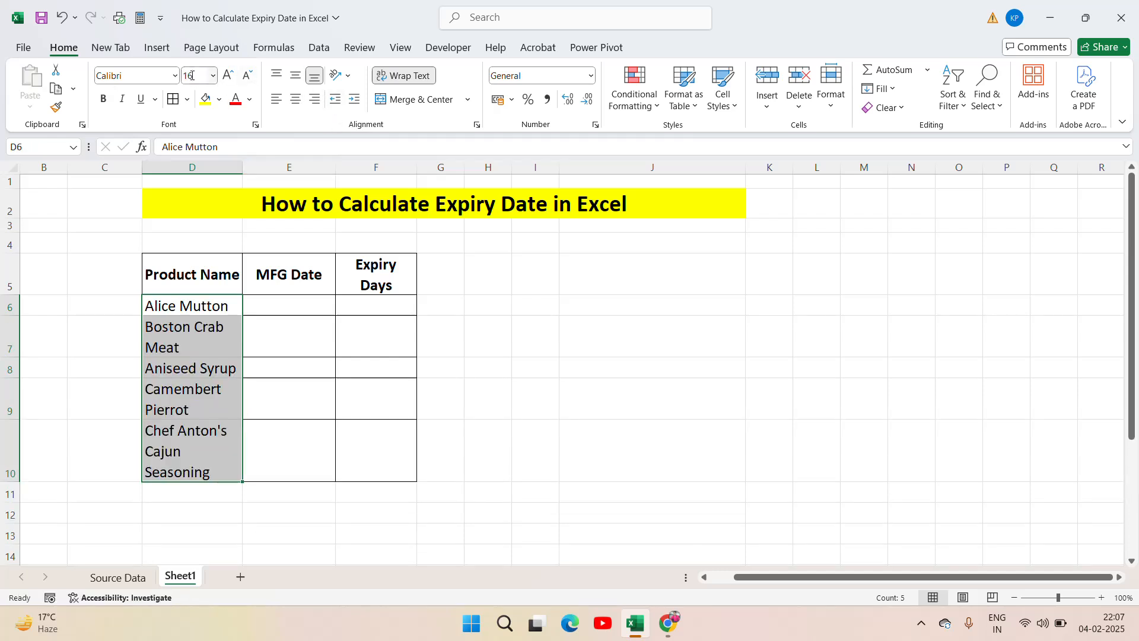
left_click(296, 99)
Step: Enter the manufacturing dates 1-Jan for Alice Mutton in E6 and 2-Jun for Boston Crab Meat in E7
left_click(303, 309)
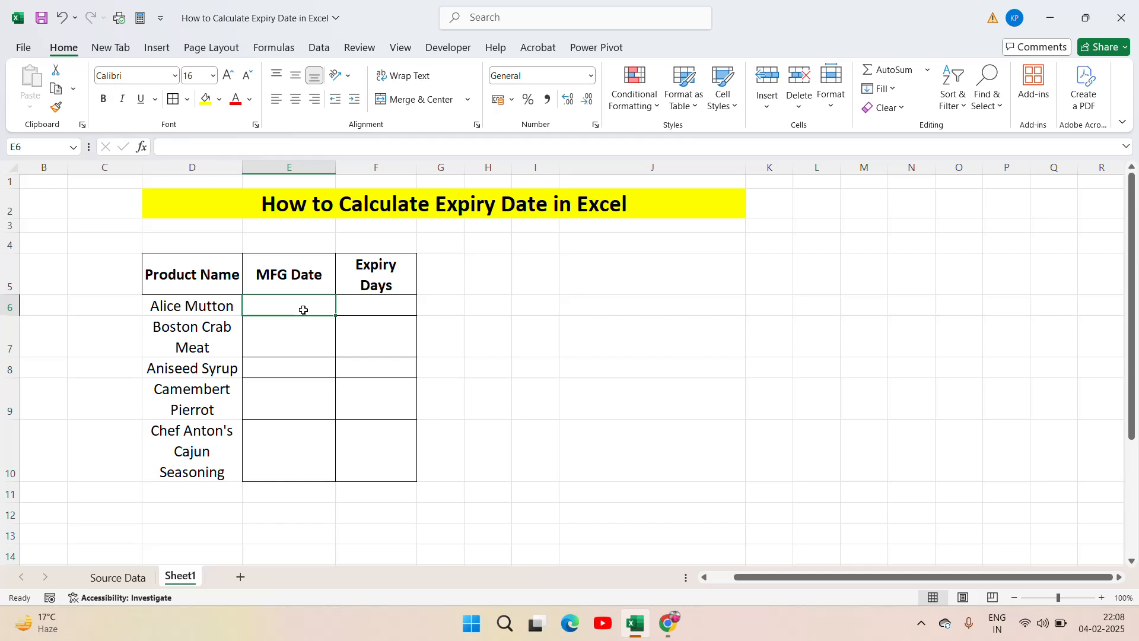
type("1-Ja")
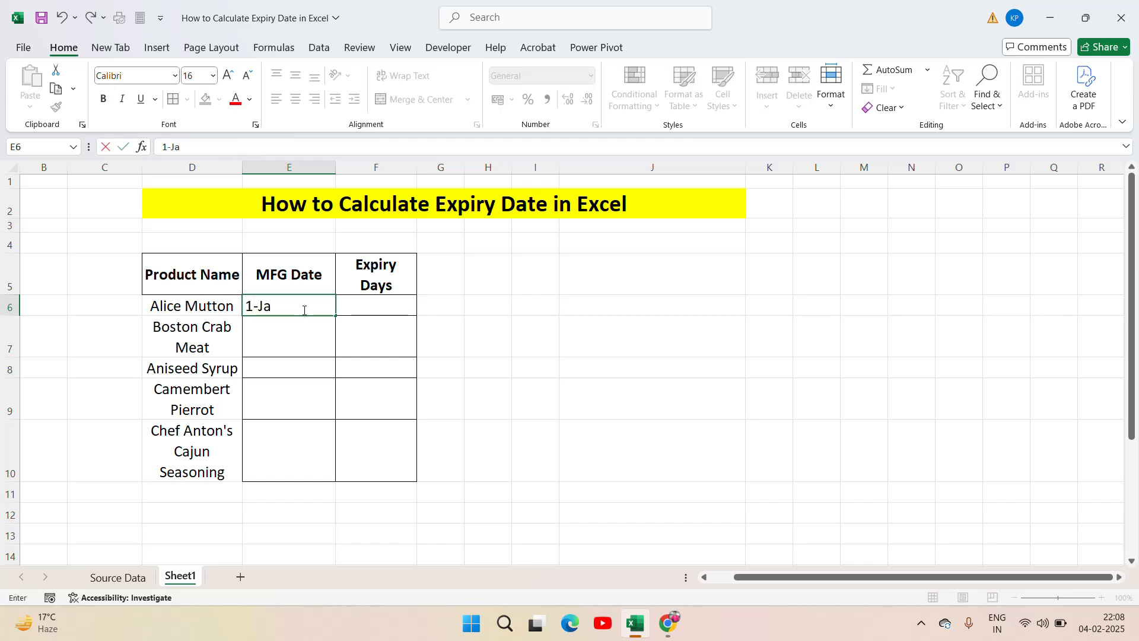
type("n")
key("ctrl+Return")
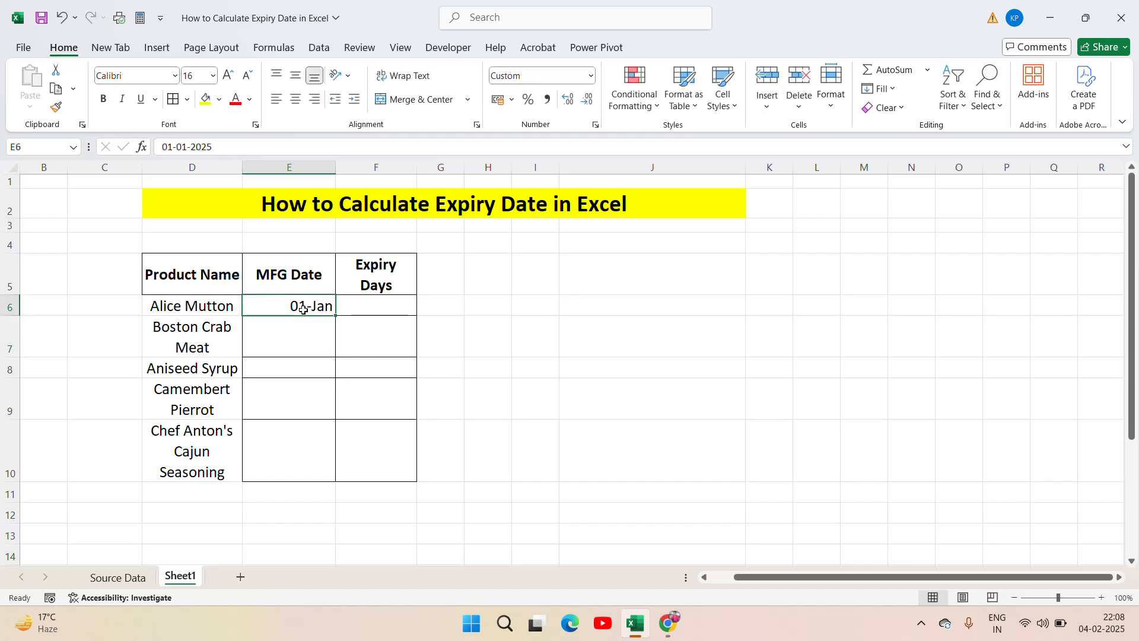
key("Down")
type("2-")
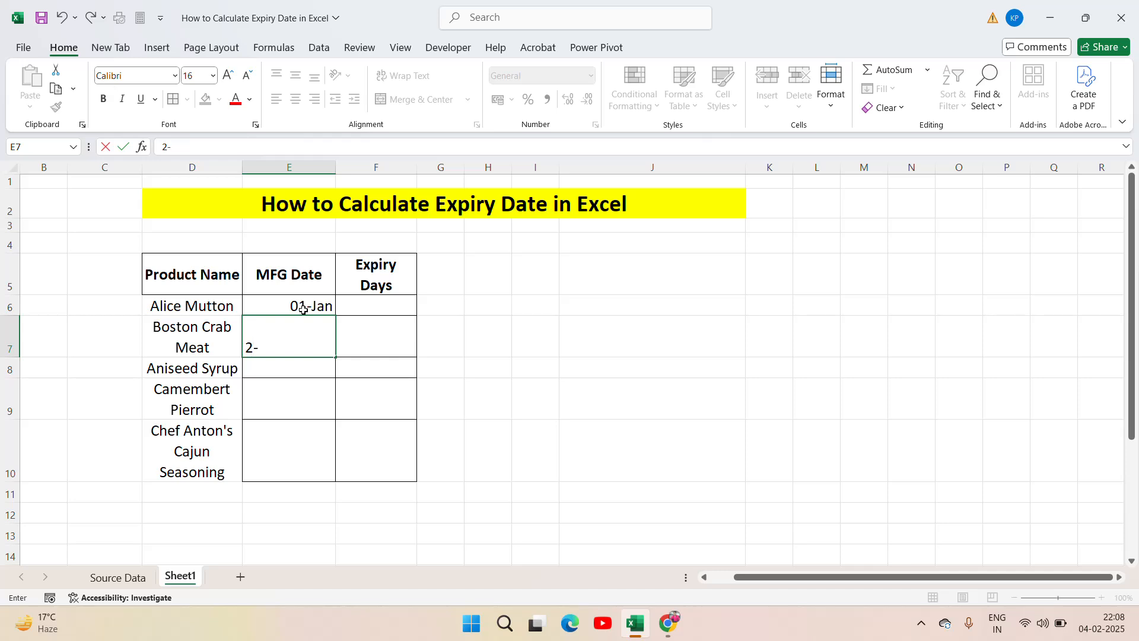
type("Jun")
key("Return")
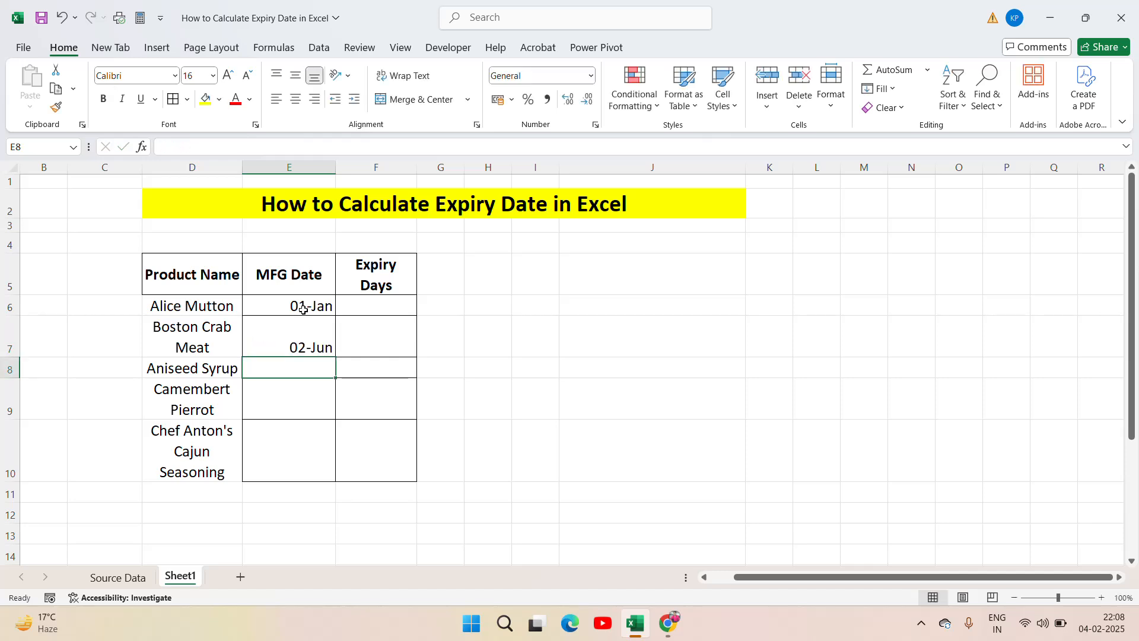
Step: Enter the manufacturing dates 3-July in E8, 4-Sep in E9 and 2-Nov in E10
type("3-Ju")
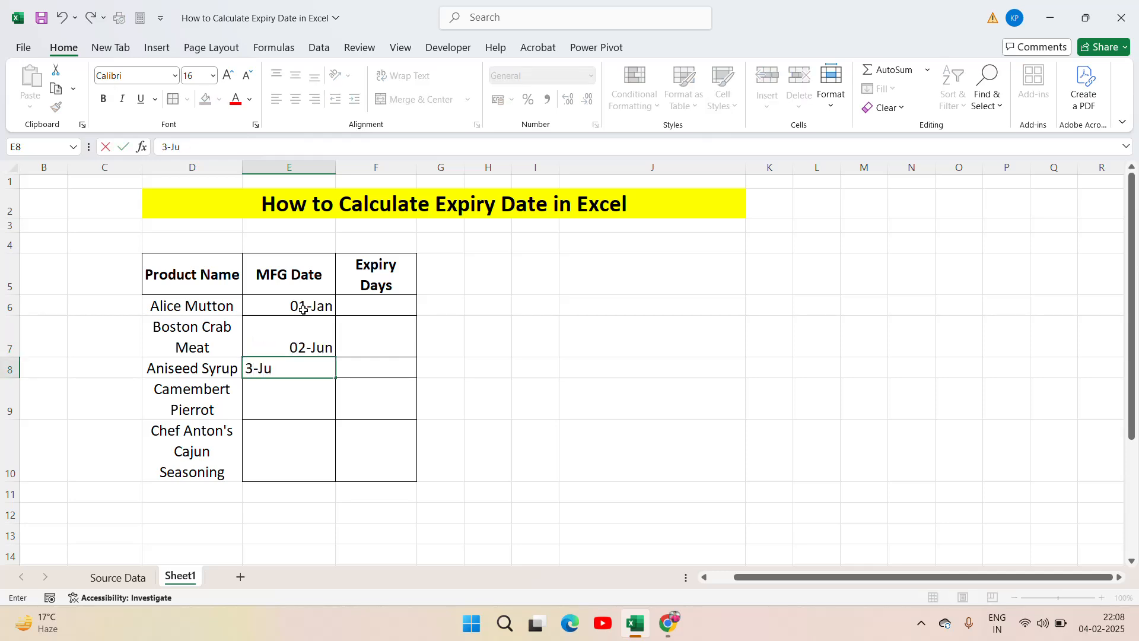
type("ly")
key("Return")
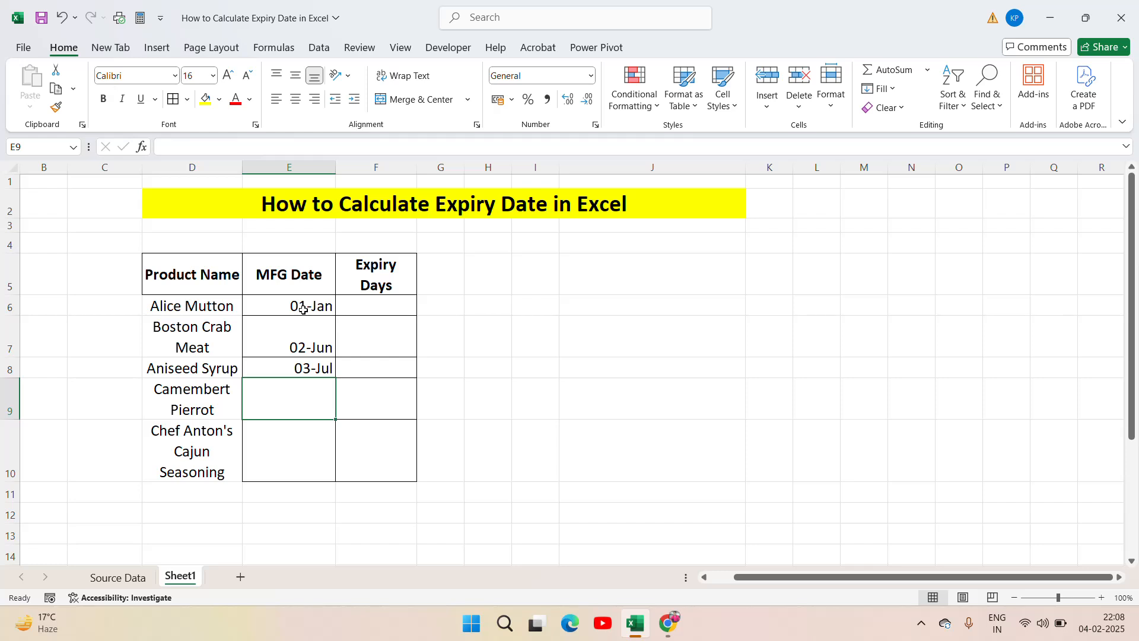
type("44")
key("BackSpace")
type("8")
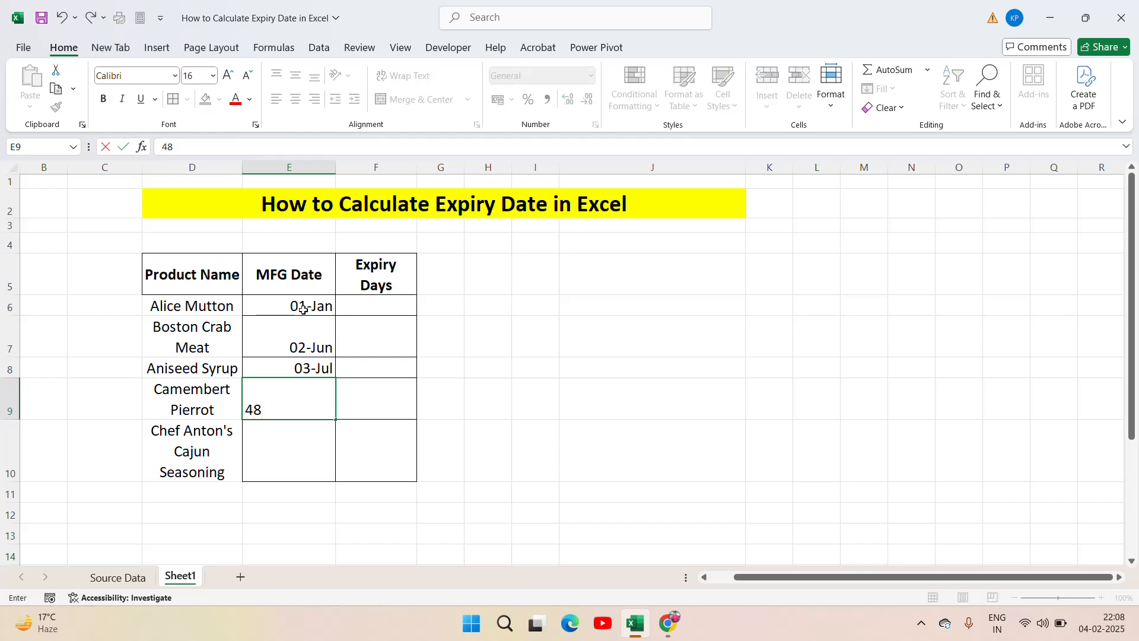
key("BackSpace")
type("-Sep")
key("Return")
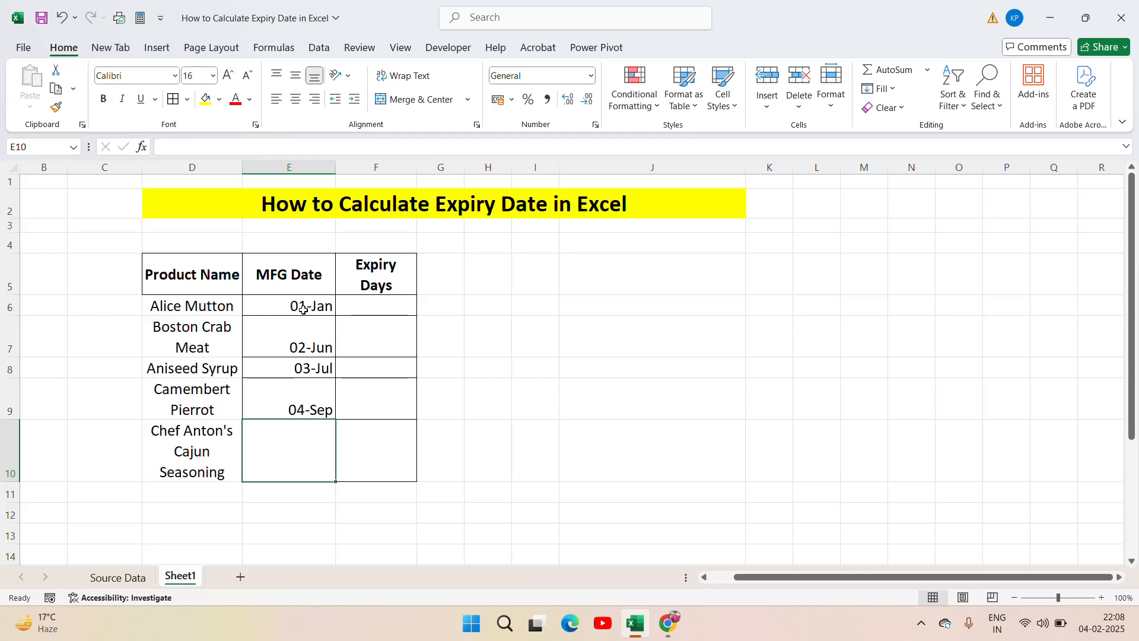
type("2-Nov")
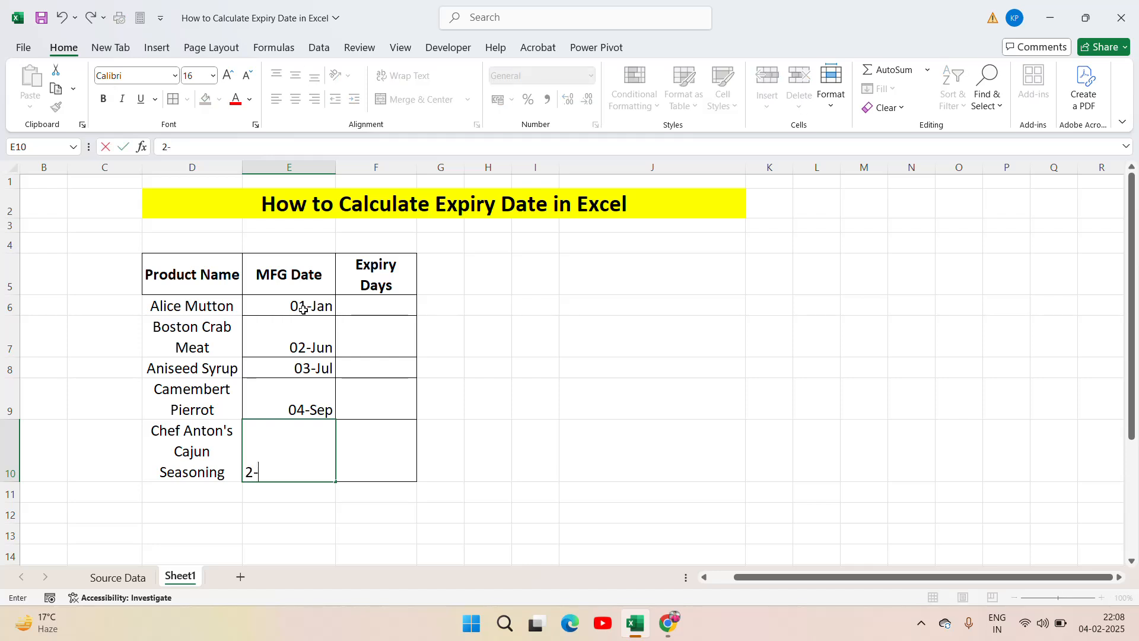
key("Up")
key("Up")
key("Up")
key("Up")
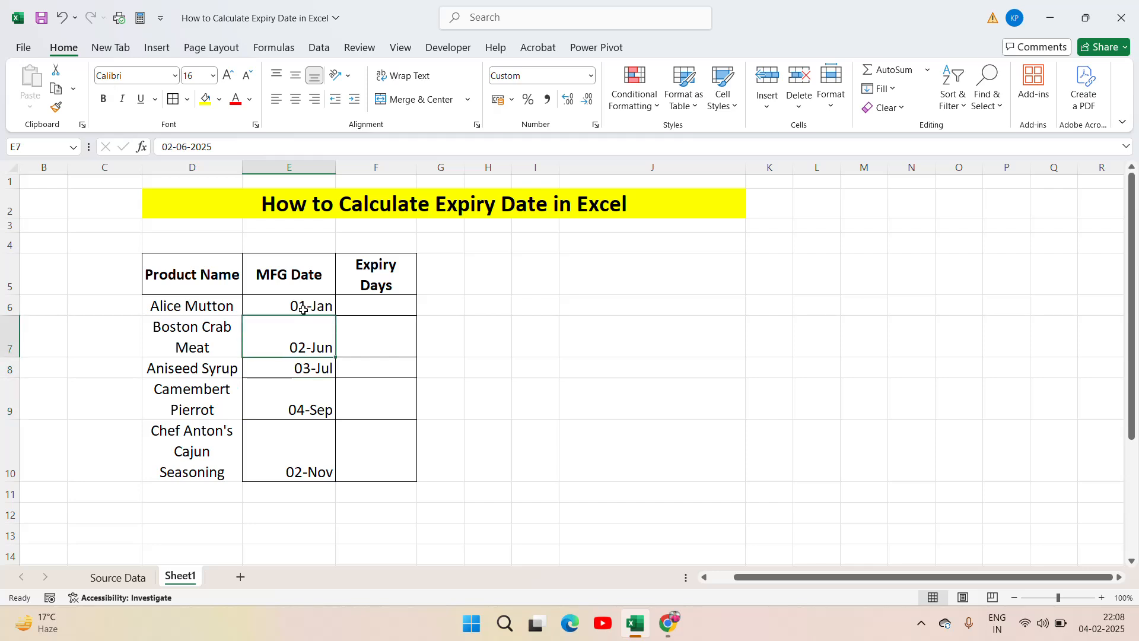
key("Down")
key("Down")
key("Down")
key("Down")
key("Up")
key("Up")
key("Up")
key("Up")
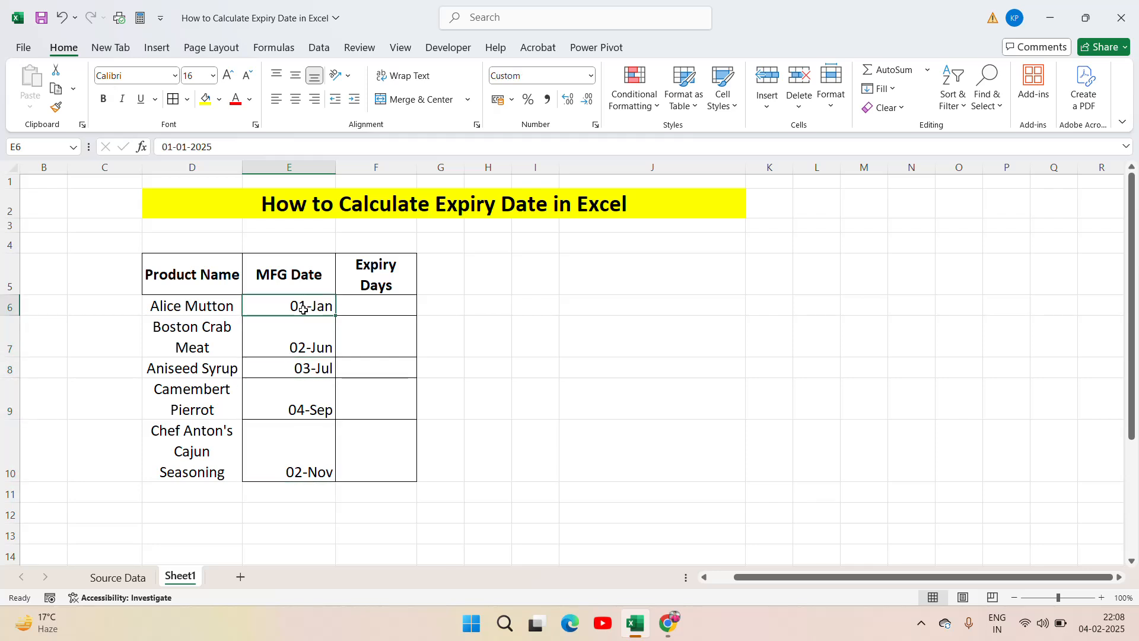
key("Down")
key("Up")
key("Up")
Step: Centre the contents of the whole product table D5:F10 horizontally
key("Left")
key("ctrl+shift+Down")
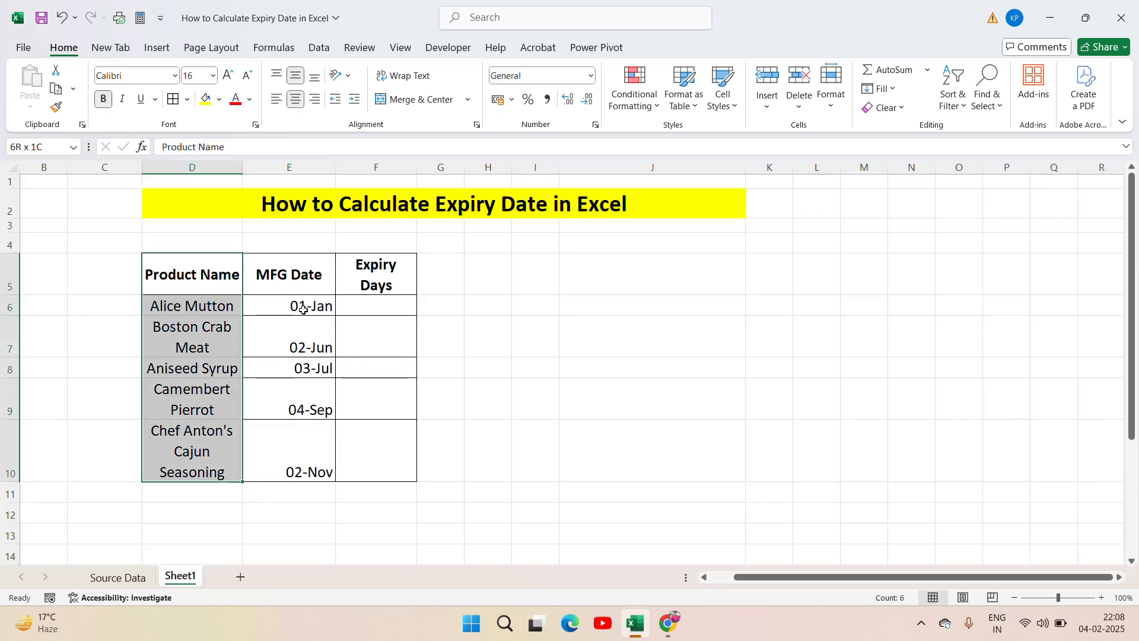
key("ctrl+shift+Right")
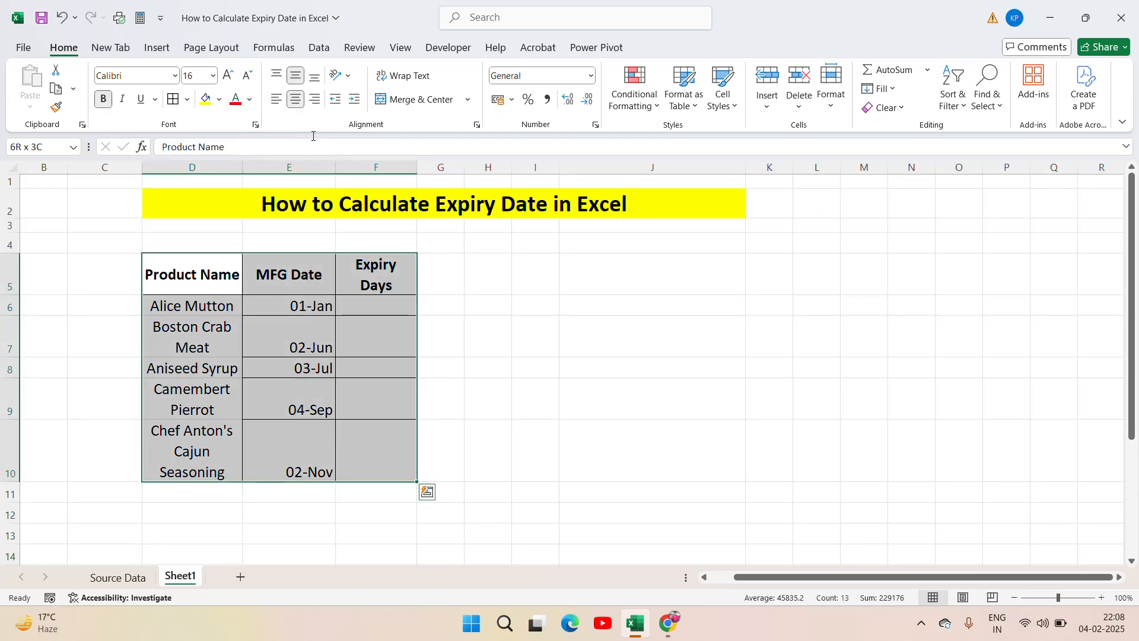
left_click(295, 99)
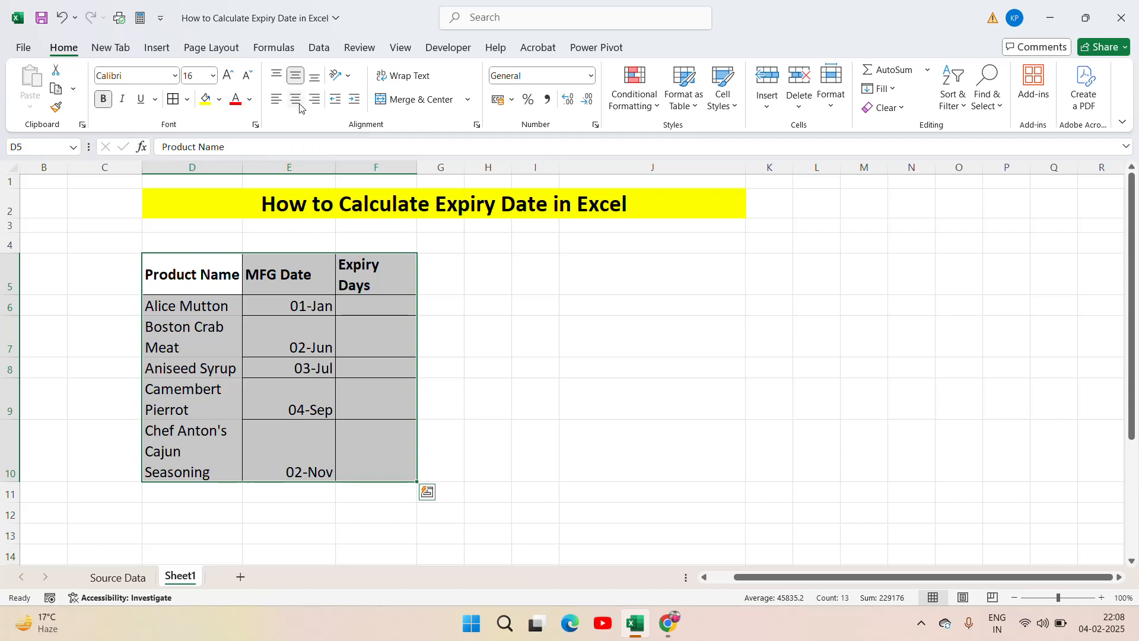
left_click(300, 105)
left_click(314, 291)
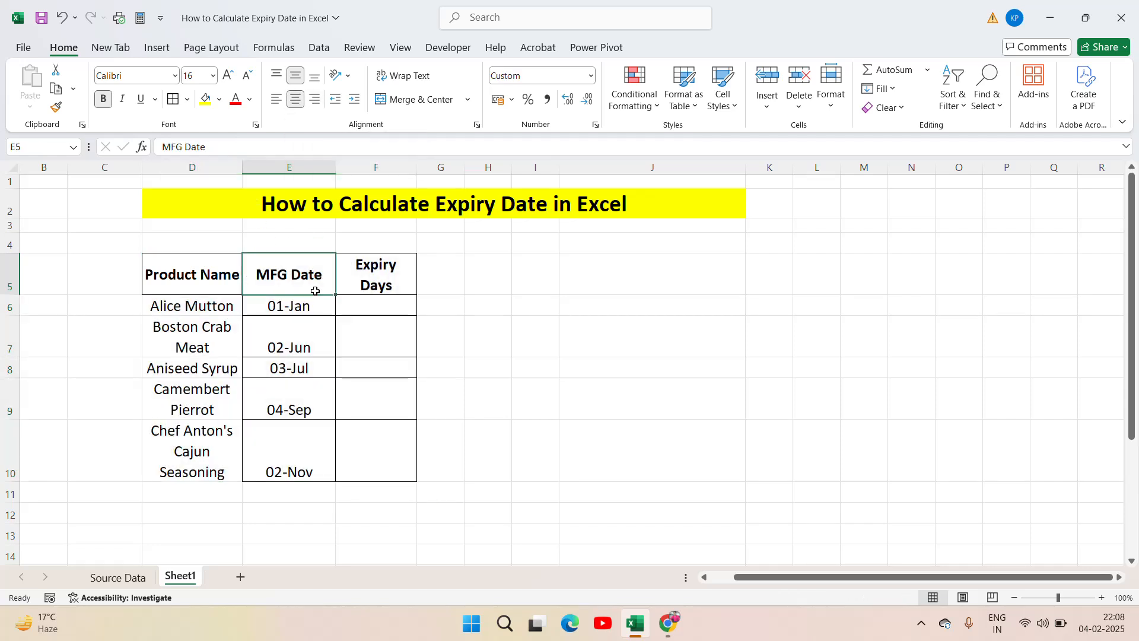
type("0")
key("Escape")
key("Down")
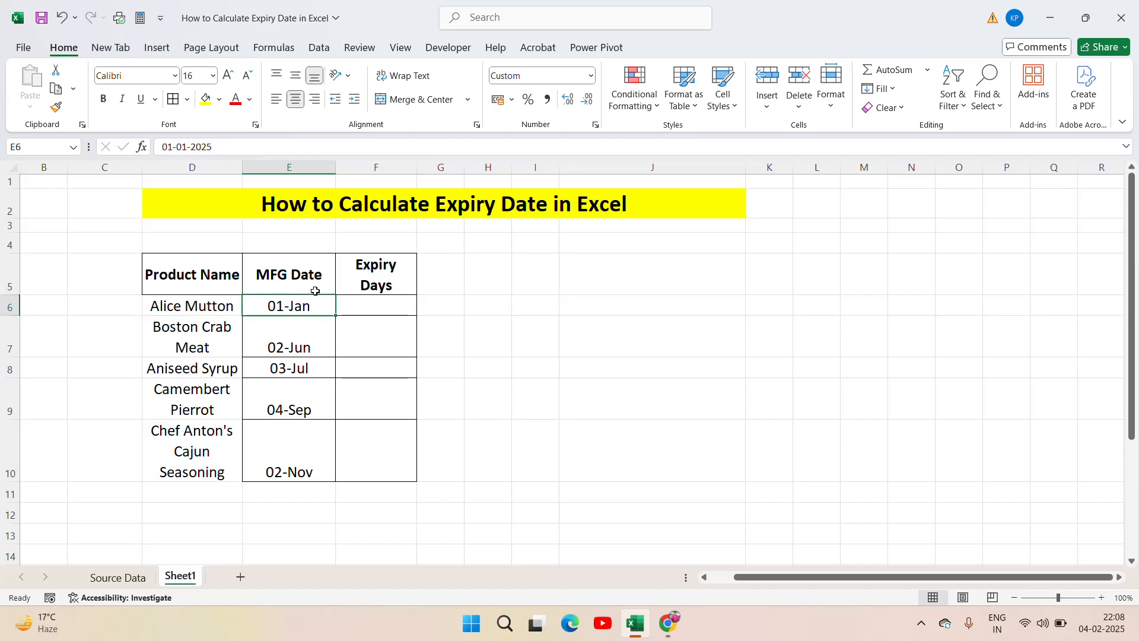
Step: Apply thick outside borders to the product table D5:F10
key("Up")
key("Left")
key("shift+Right")
key("shift+Right")
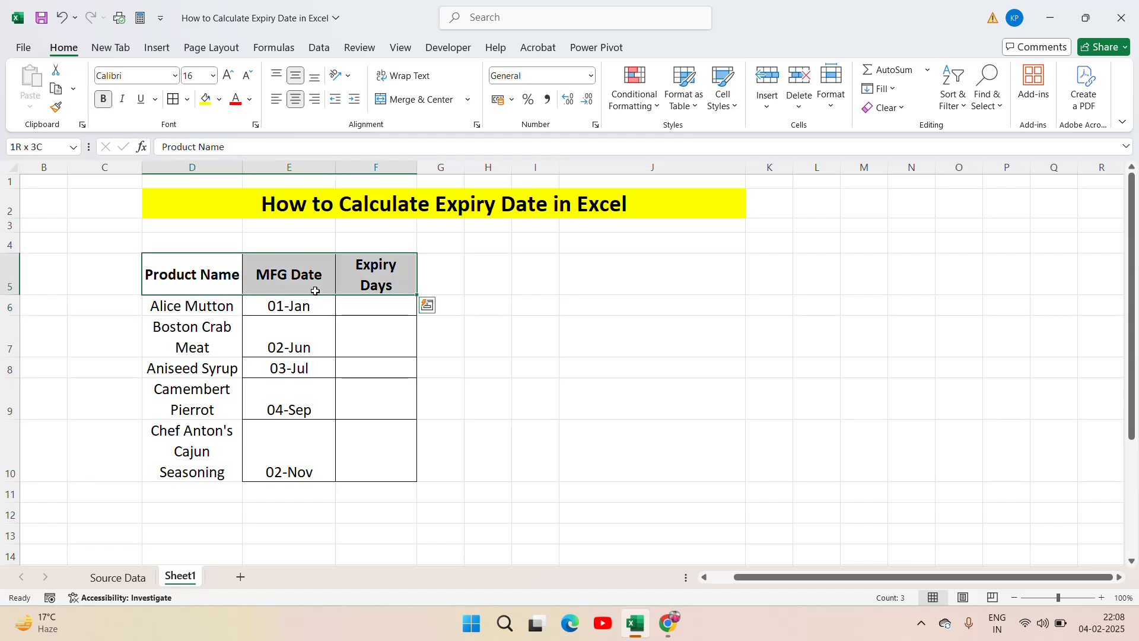
key("ctrl+shift+Down")
left_click(189, 101)
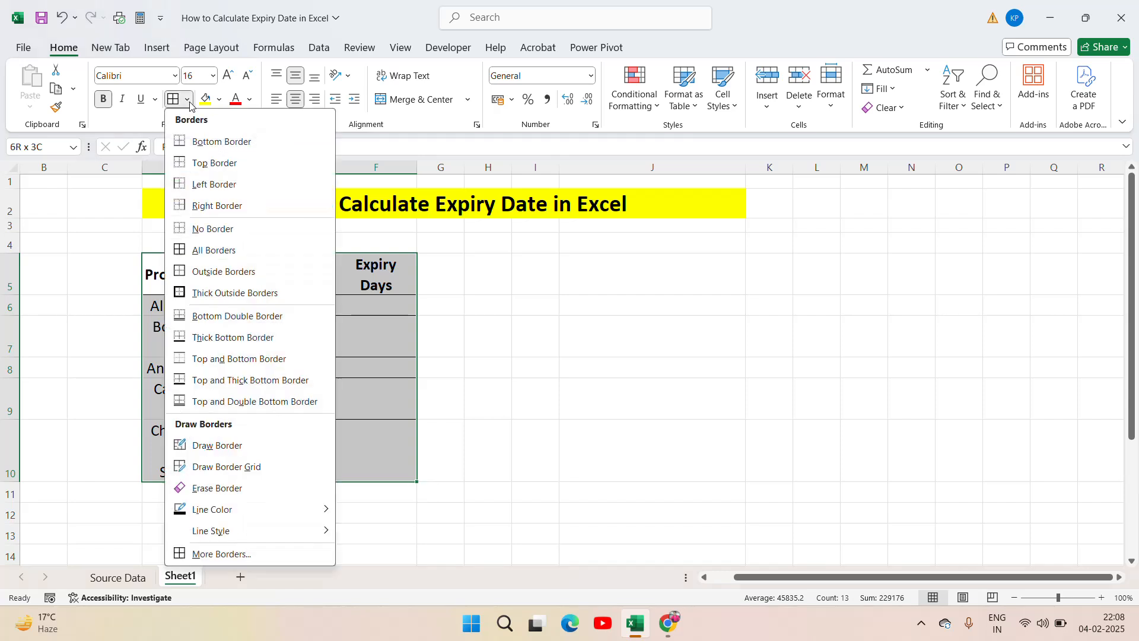
left_click(273, 292)
Step: Fill the header cells D5:F5 with the lightest aqua theme colour
left_click(273, 287)
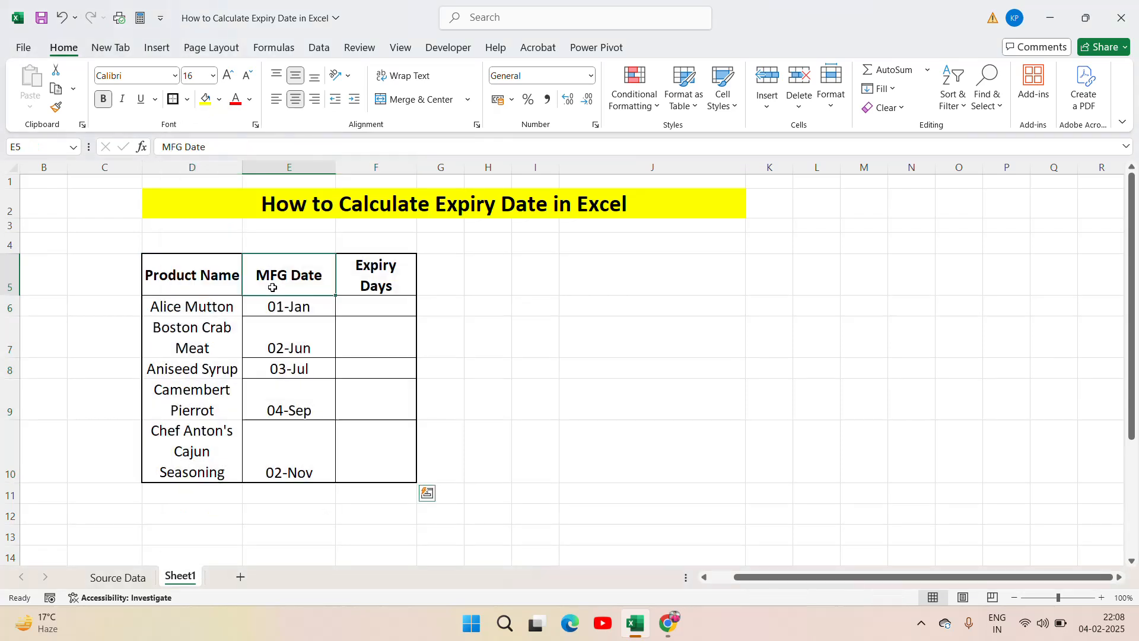
key("Left")
key("shift+Right")
key("shift+Right")
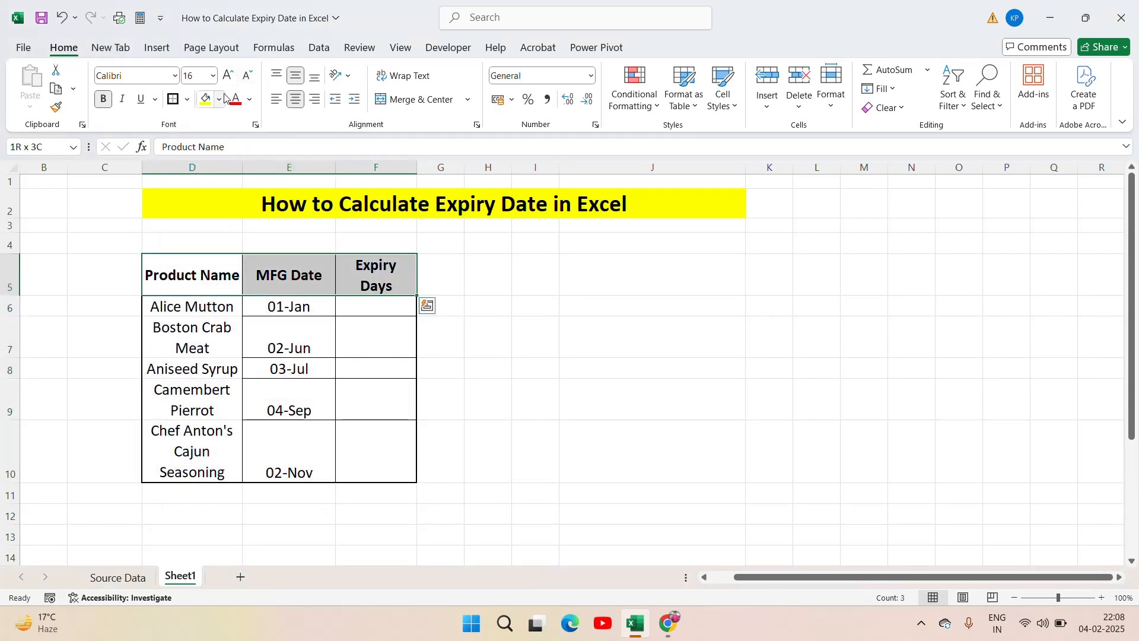
left_click(221, 99)
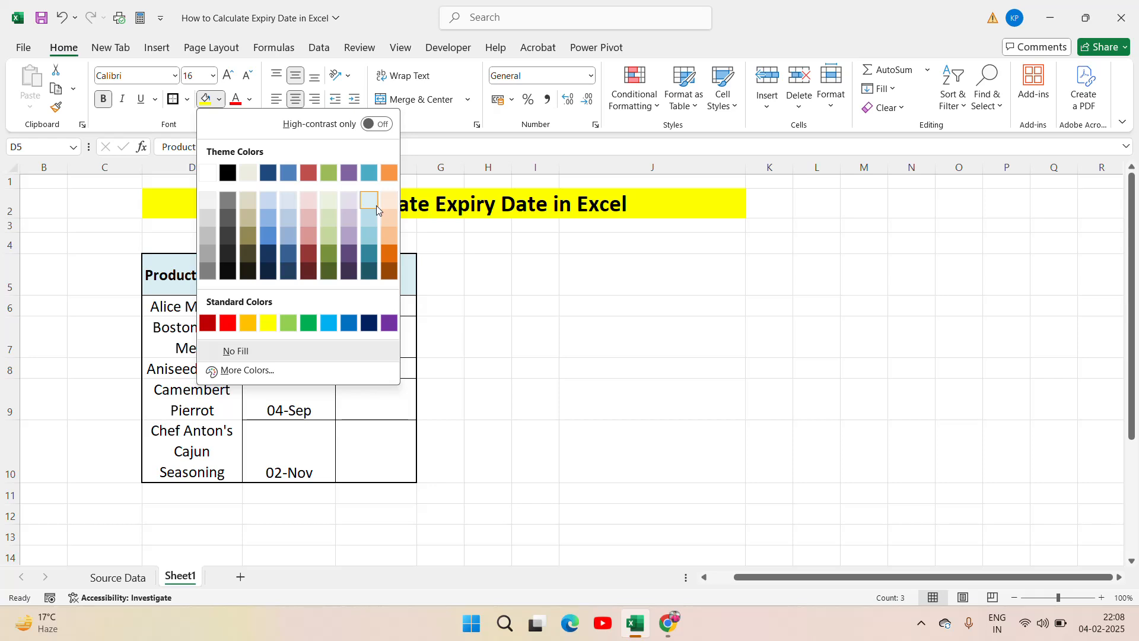
left_click(376, 208)
Step: Widen column F, which holds the Expiry Days heading
left_click(398, 319)
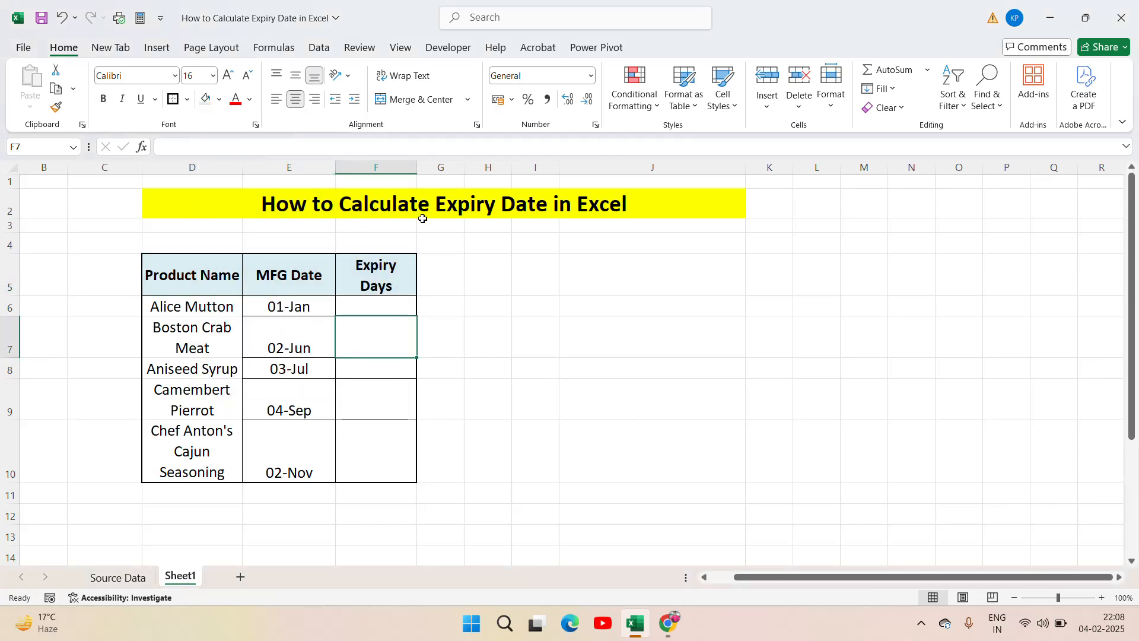
left_click_drag(418, 169, 448, 169)
left_click(389, 311)
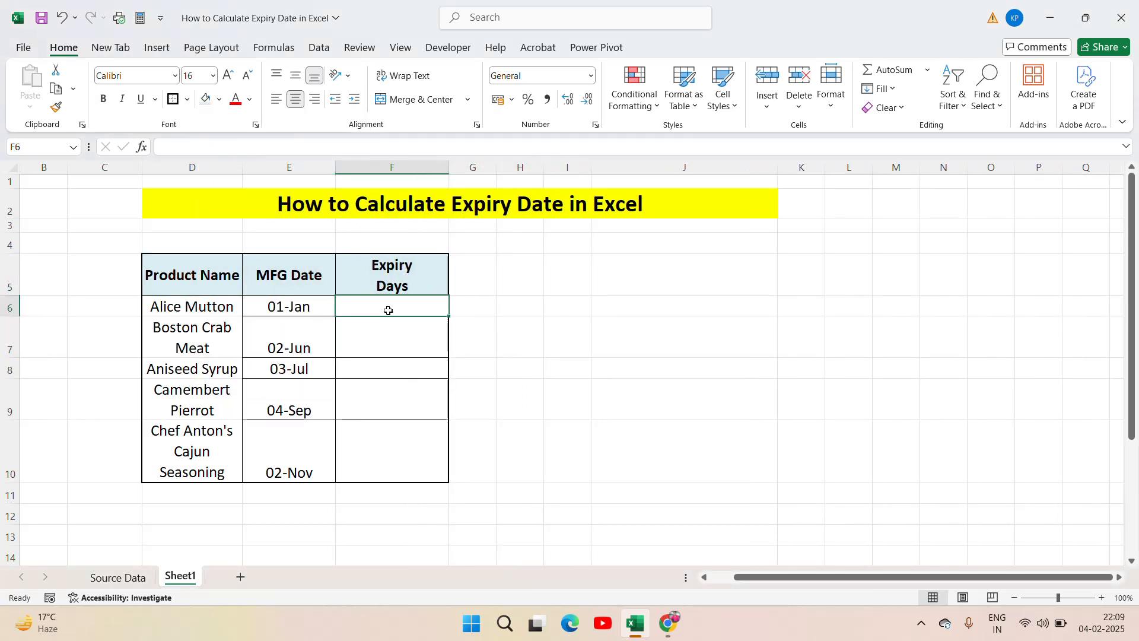
Step: Copy the Expiry Days heading from F5 into G5 and widen column G to about the width of column F
key("Up")
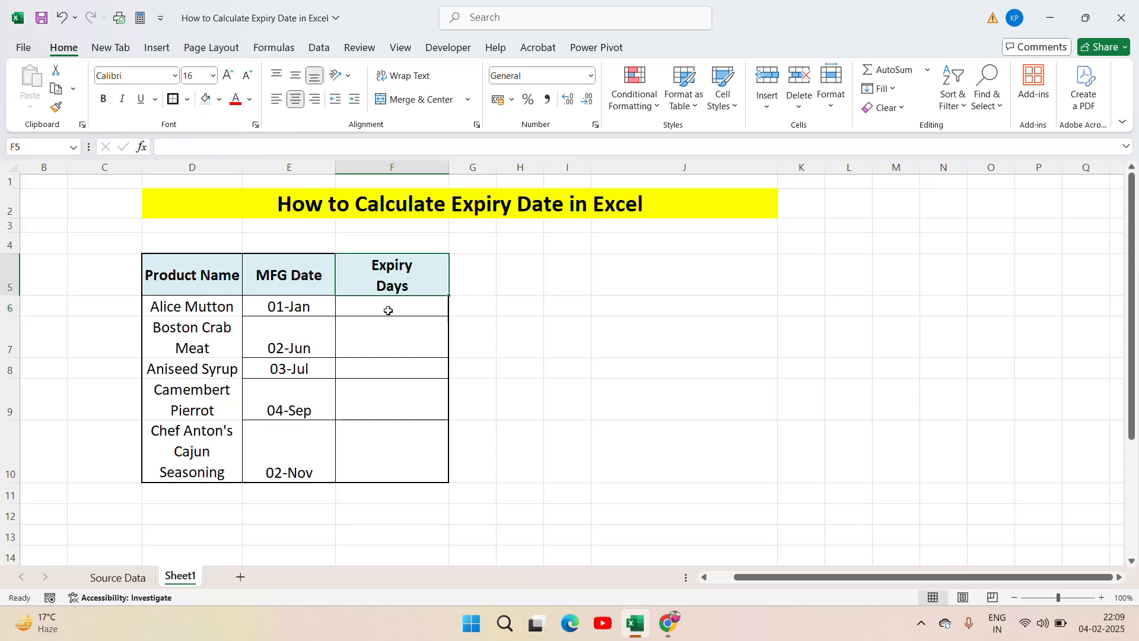
type("Expiry Days")
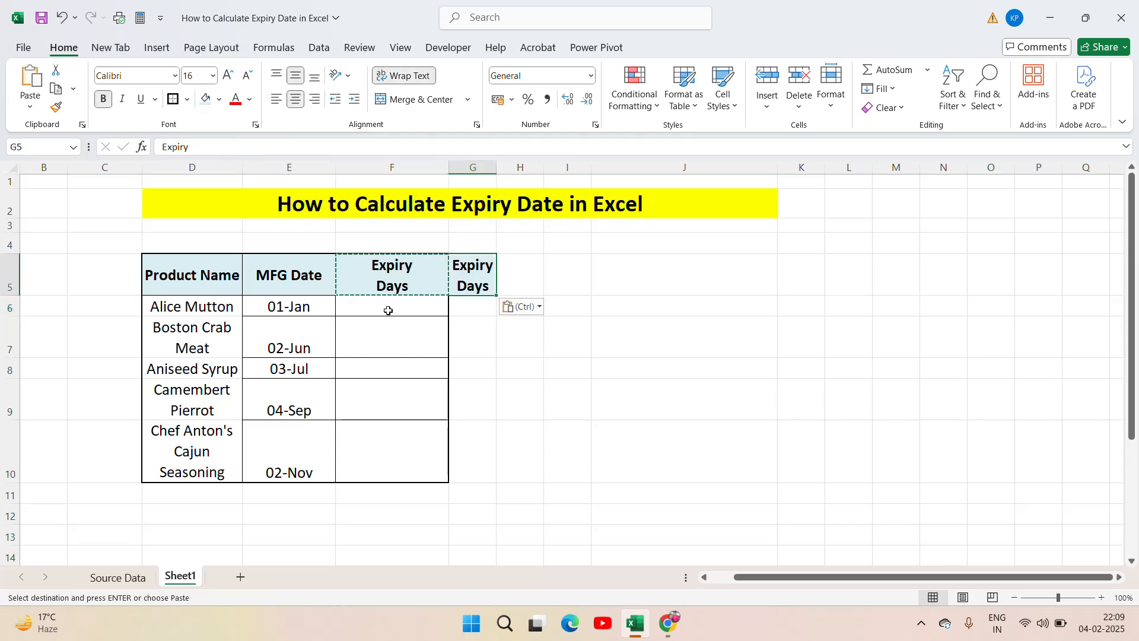
left_click_drag(497, 171, 553, 157)
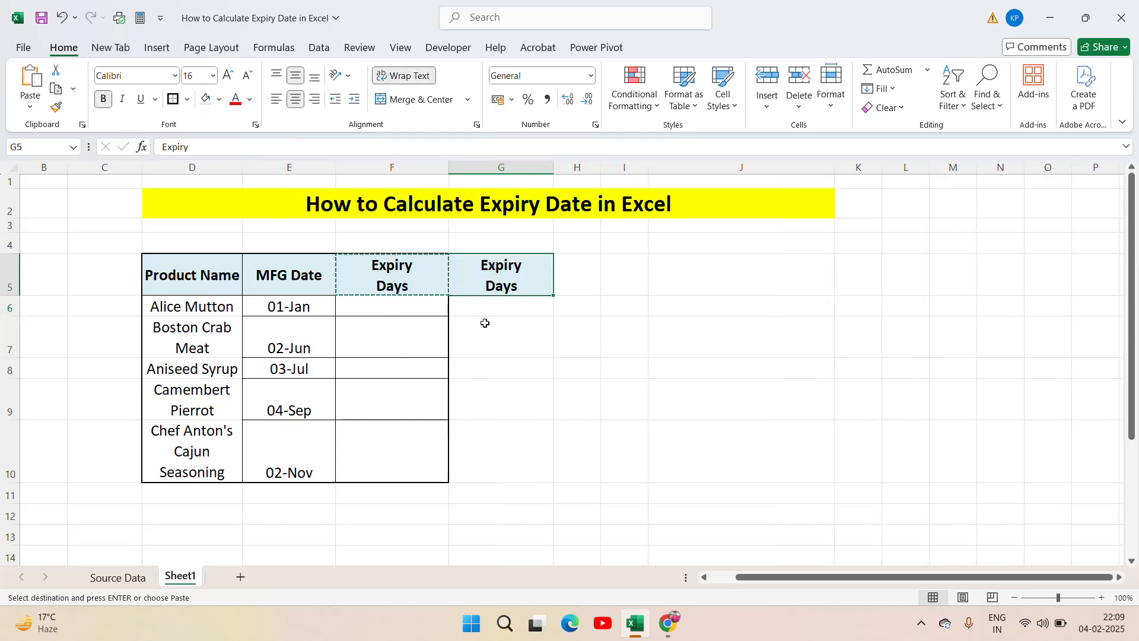
Step: Replace the copied heading in G5 with Expiry Date
type("Ex")
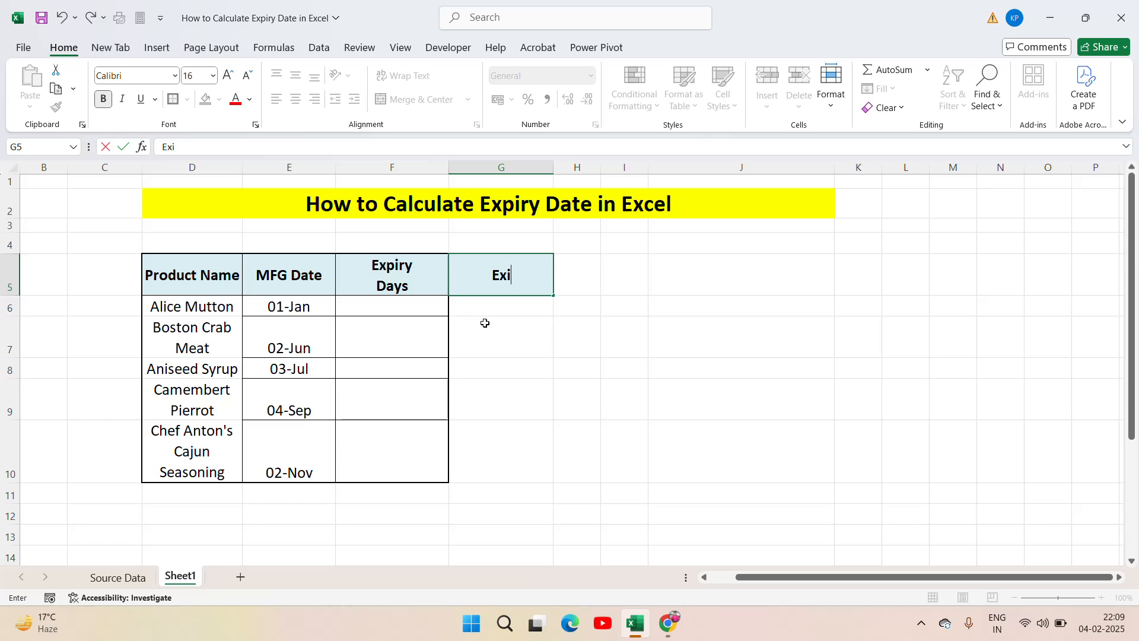
type("piry Date")
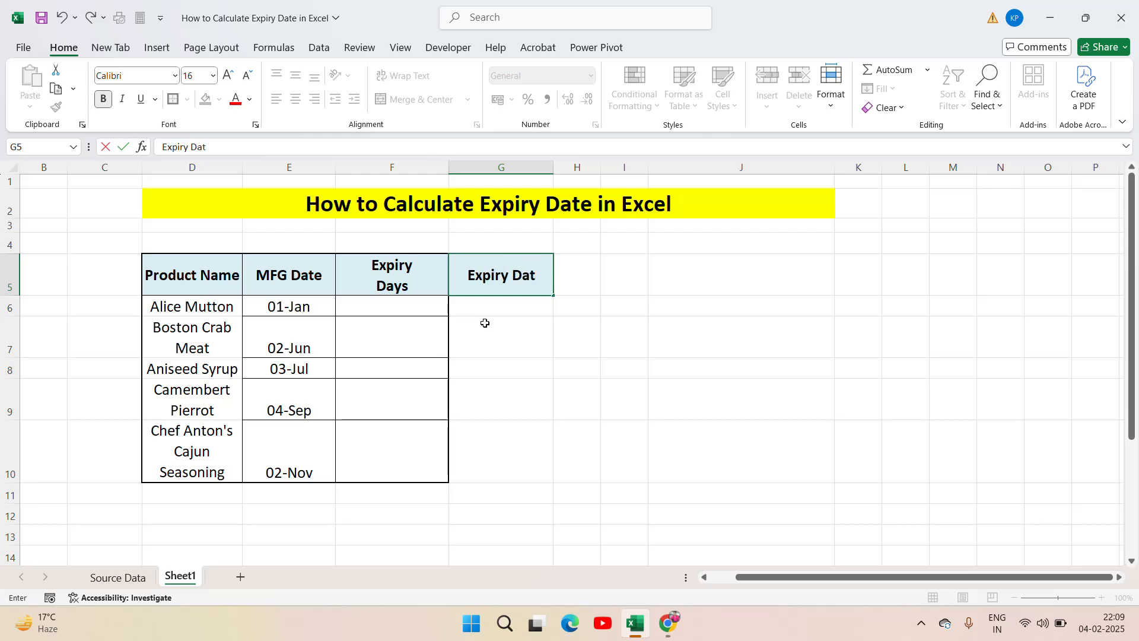
key("Return")
Step: Apply all borders to the empty cells F6:G10 under the Expiry Days and Expiry Date headings
key("Left")
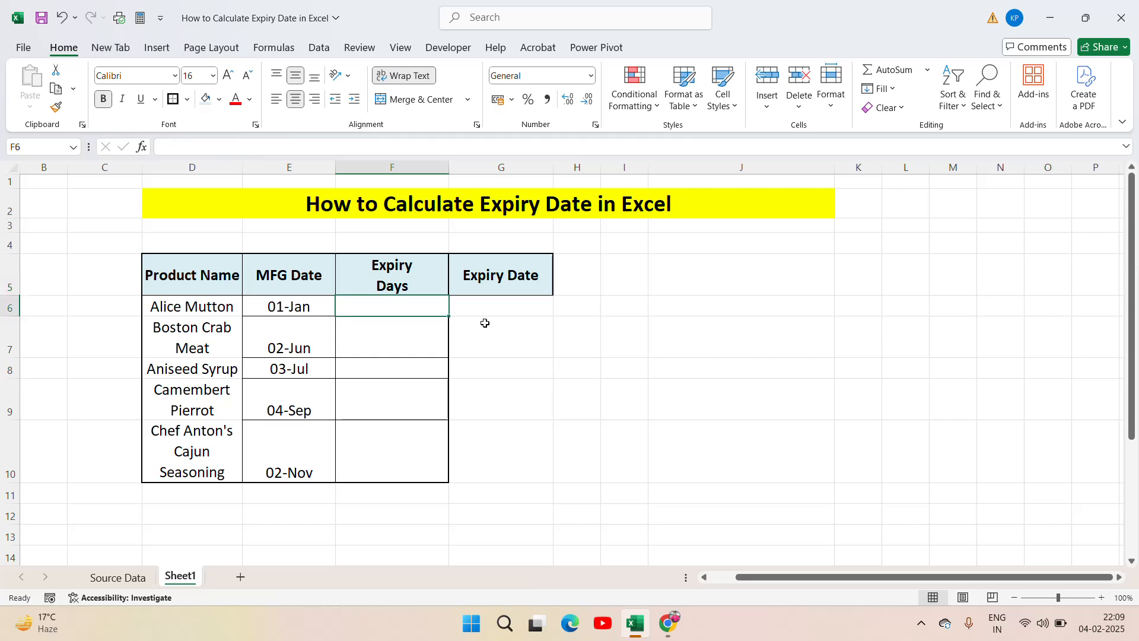
left_click(485, 323, "shift")
key("shift+Down")
key("shift+Down")
key("shift+Down")
key("shift+Down")
key("shift+Up")
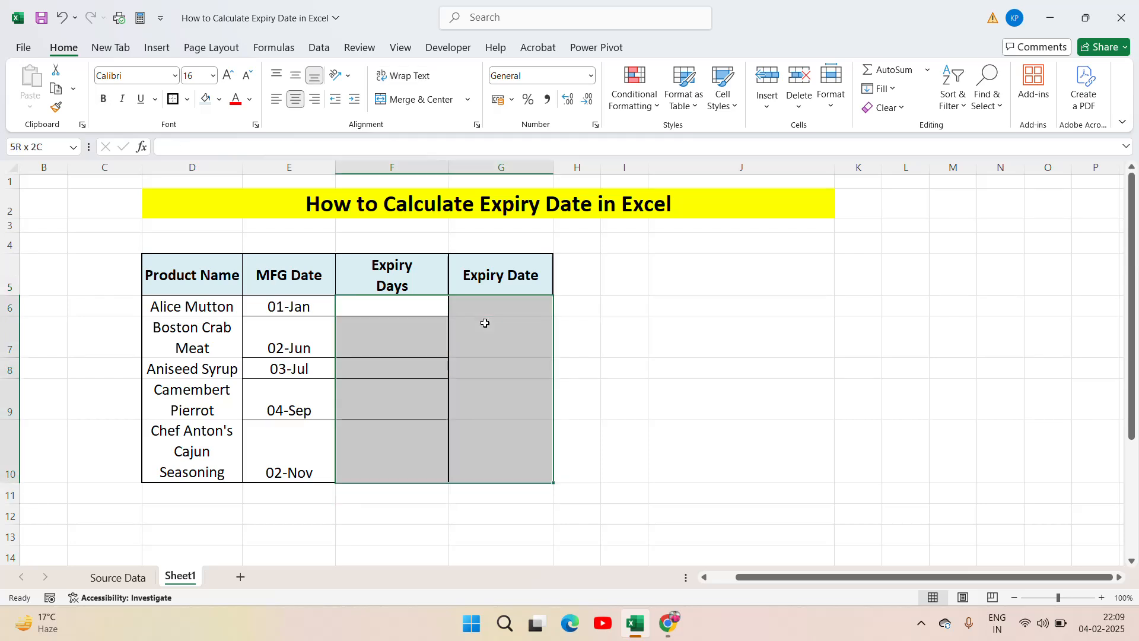
left_click(186, 99)
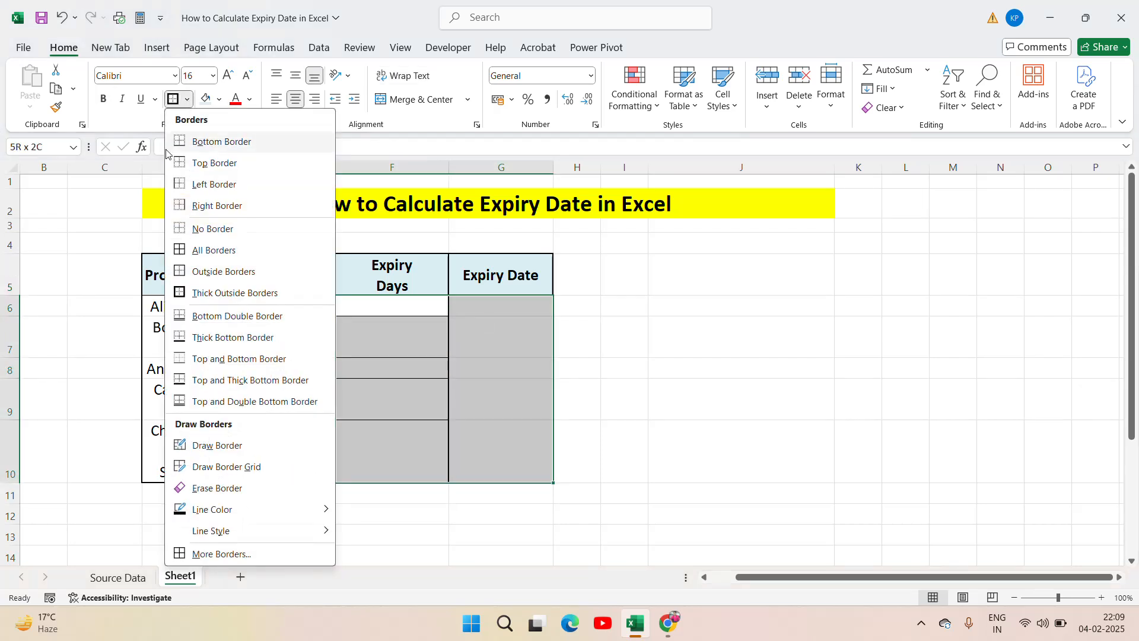
left_click(178, 248)
left_click(618, 329)
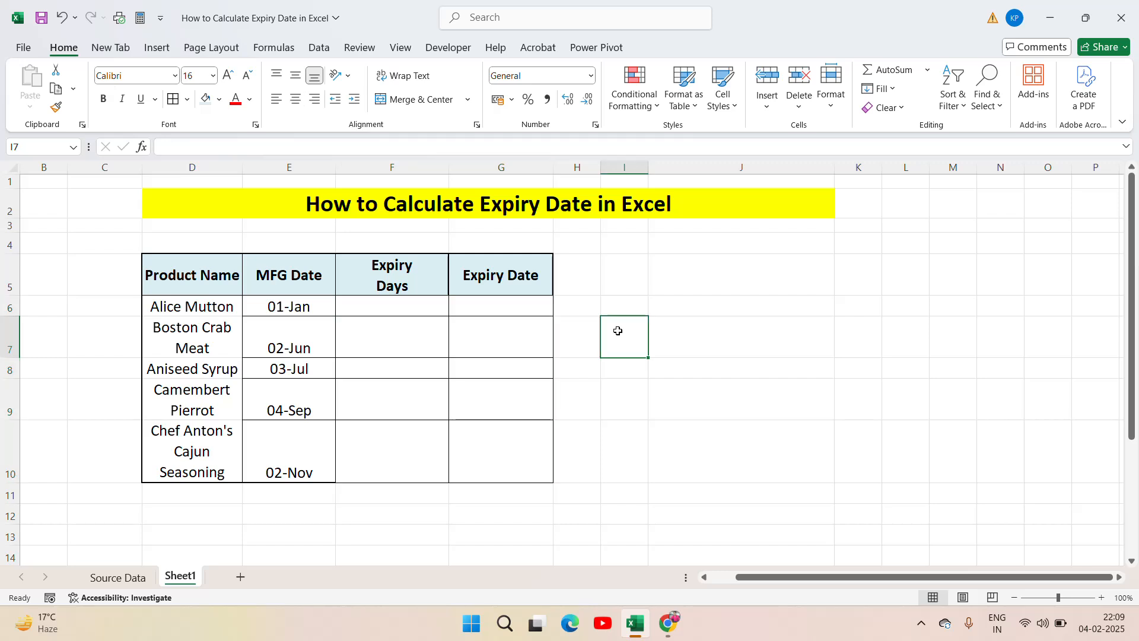
Step: Enter the expiry days 30, 60, 90, 30 and 60 in cells F6 to F10
key("Left")
key("Left")
key("Left")
key("Up")
type("30")
key("Return")
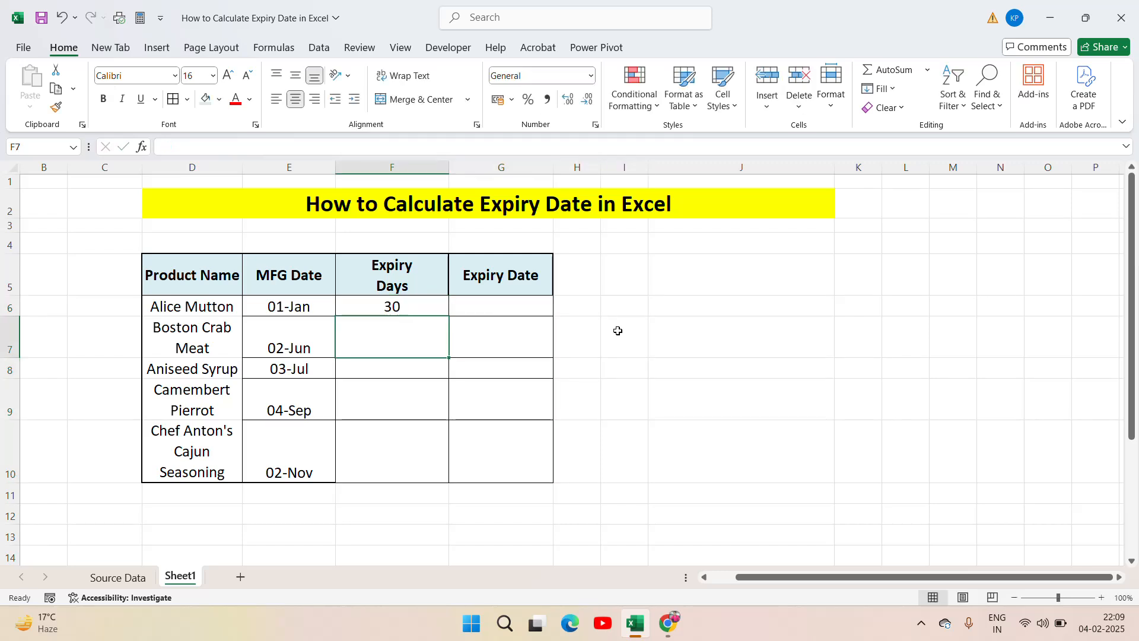
type("60")
key("Return")
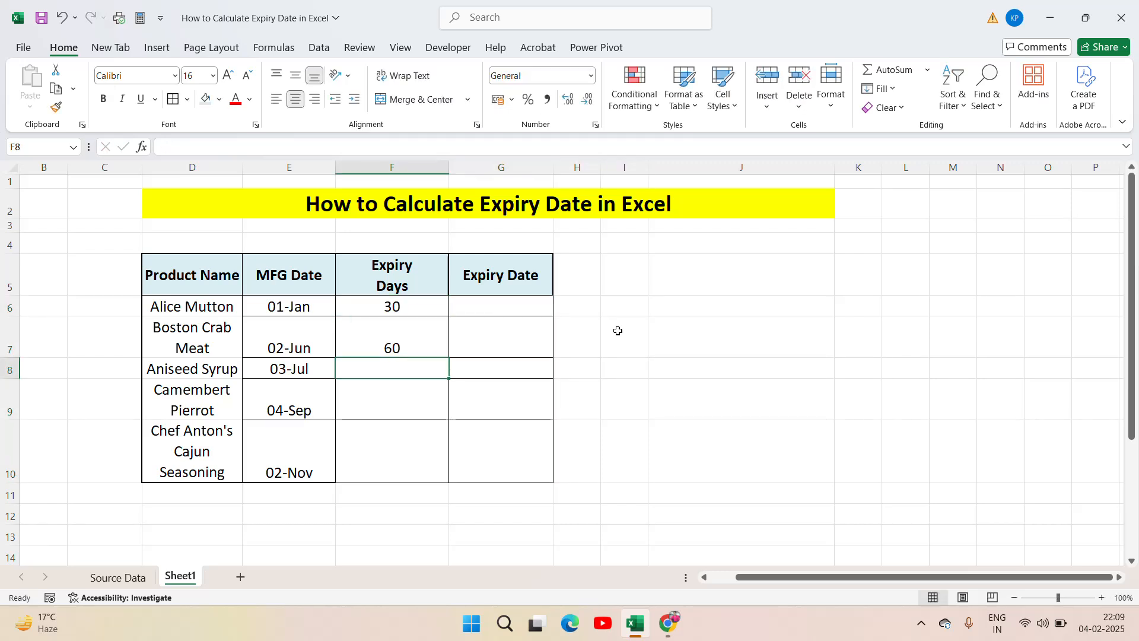
type("90")
key("Return")
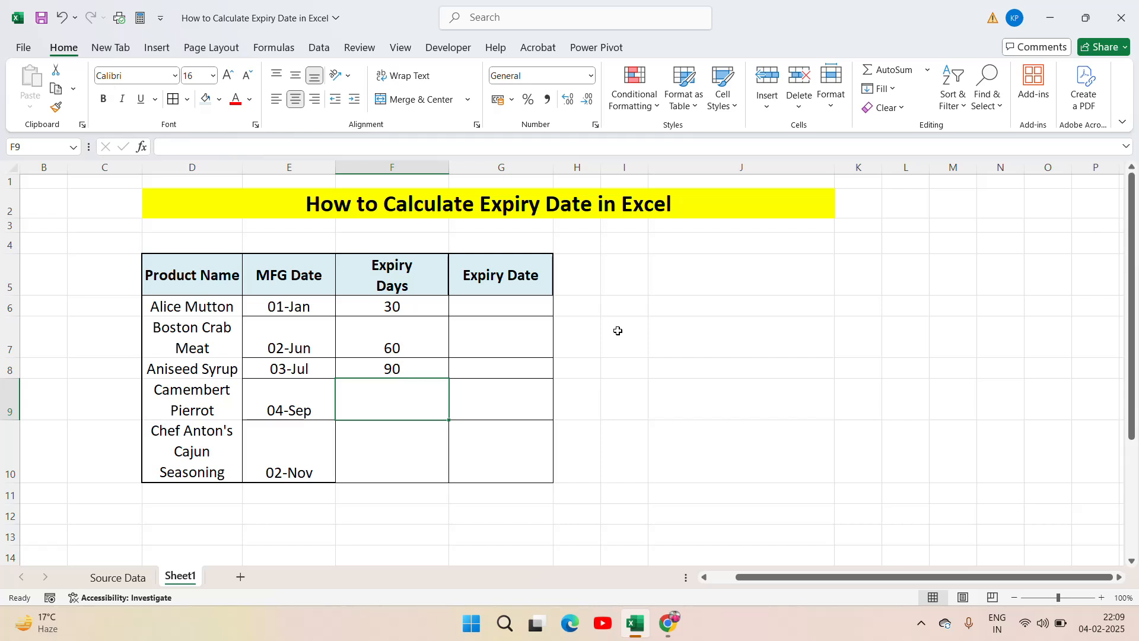
type("30")
key("Return")
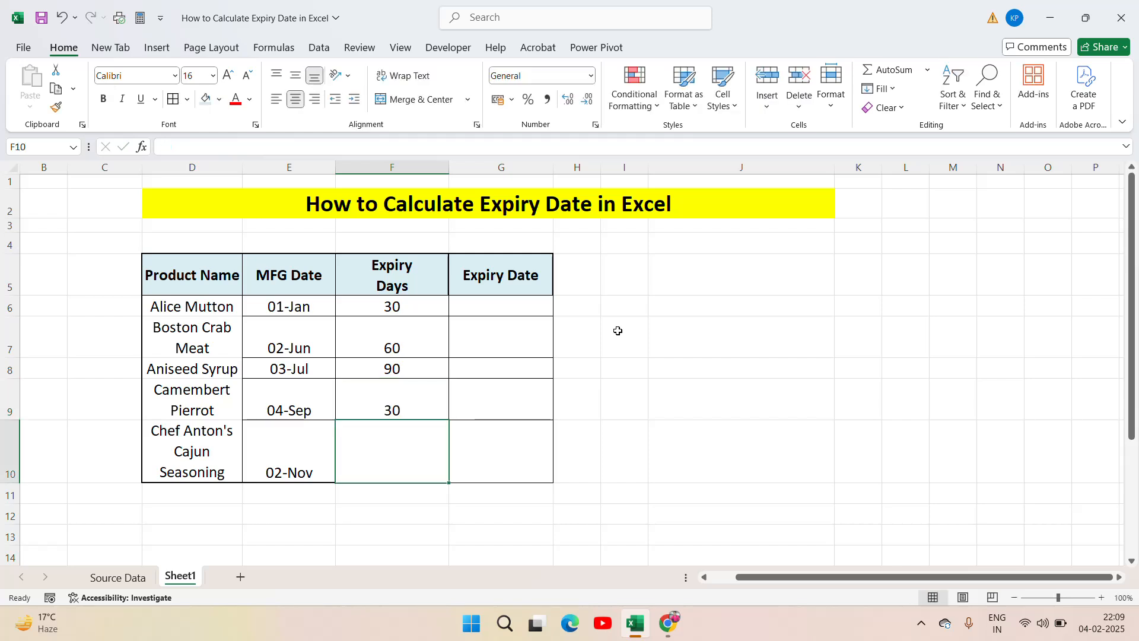
type("6")
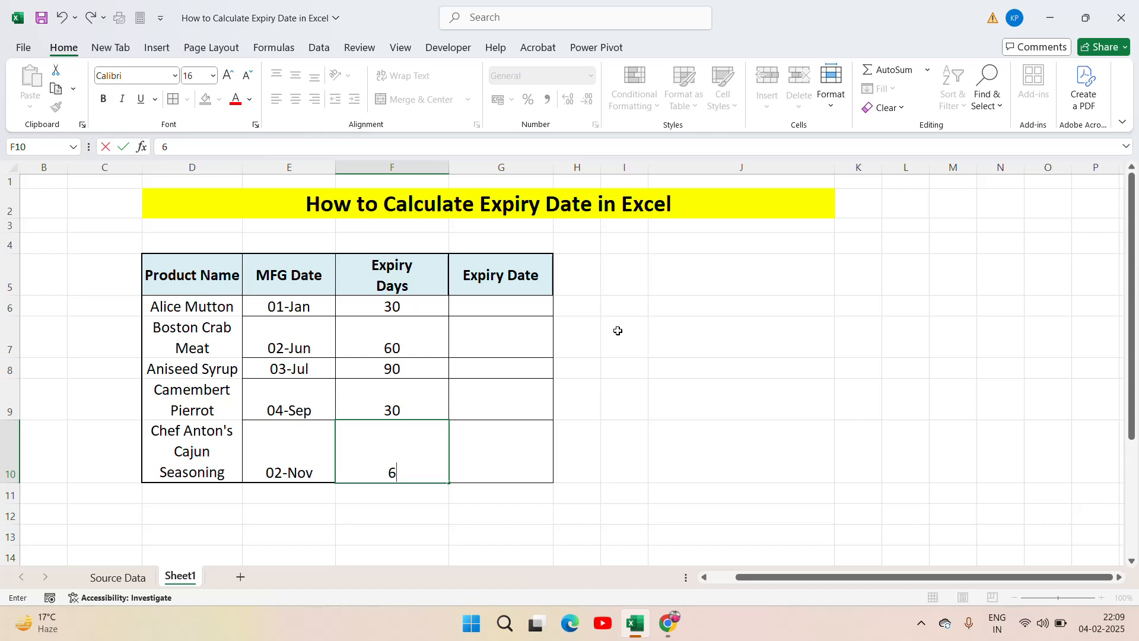
type("0")
Step: Middle-align the product names, manufacturing dates and expiry days in D6:F10 vertically
key("Up")
key("Up")
key("Up")
key("Up")
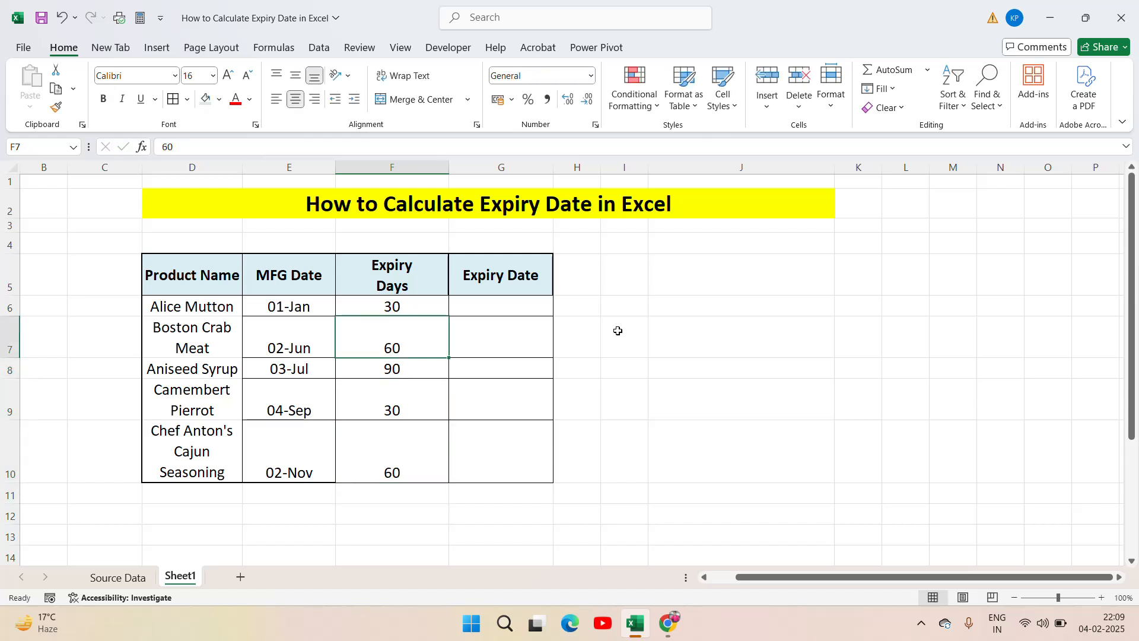
key("shift+Left")
key("shift+Left")
key("Down")
key("Up")
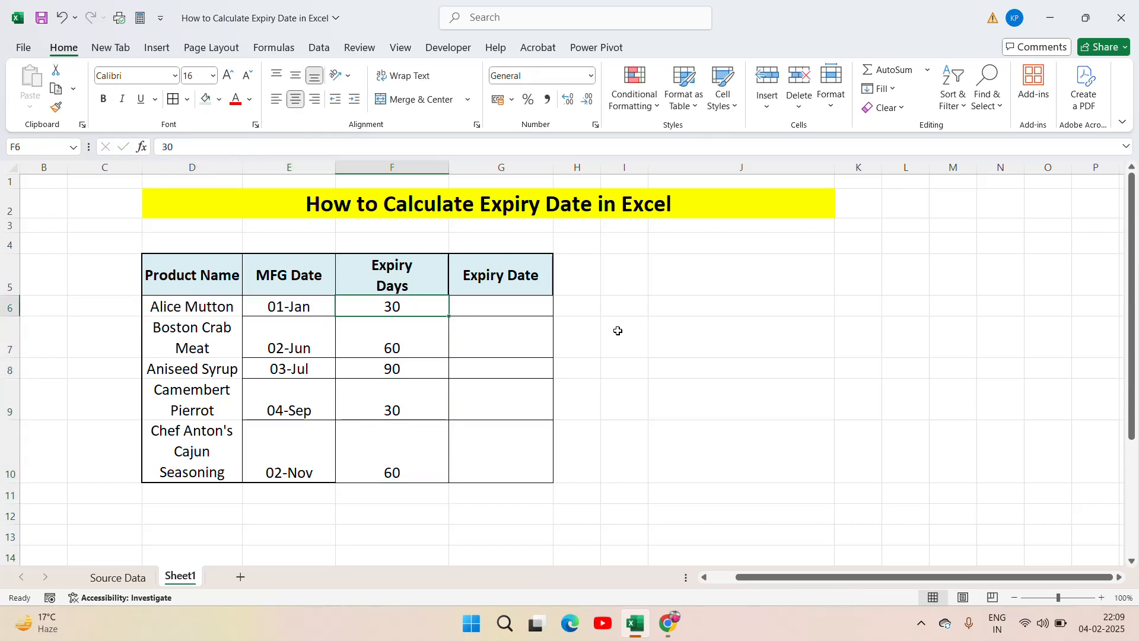
key("Left")
key("Left")
key("ctrl+shift+Down")
key("ctrl+shift+Right")
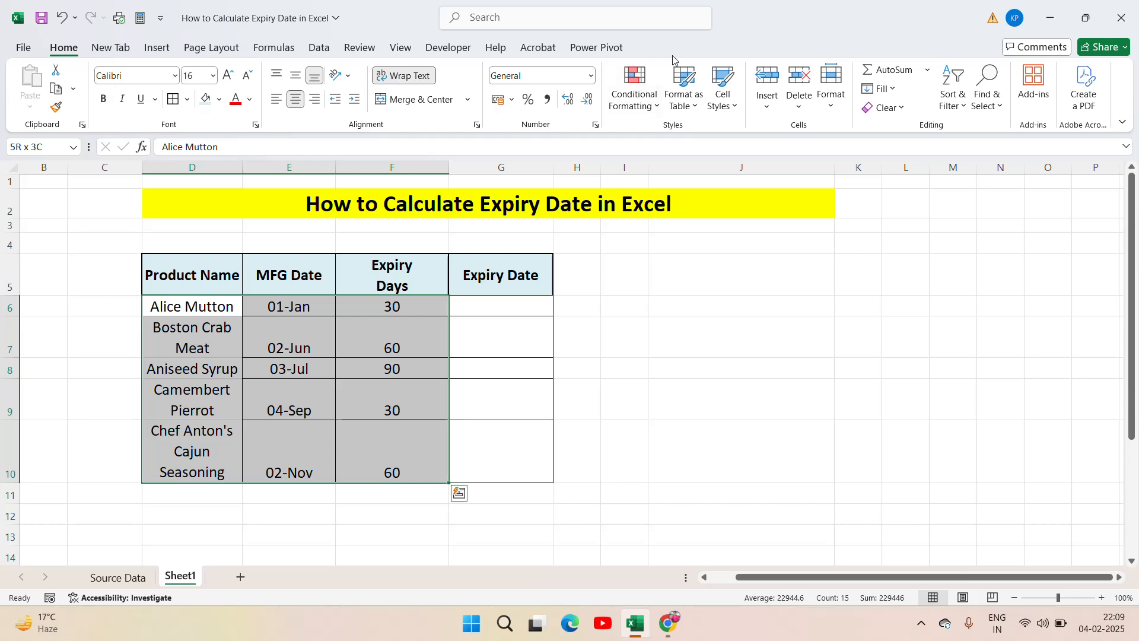
left_click(299, 78)
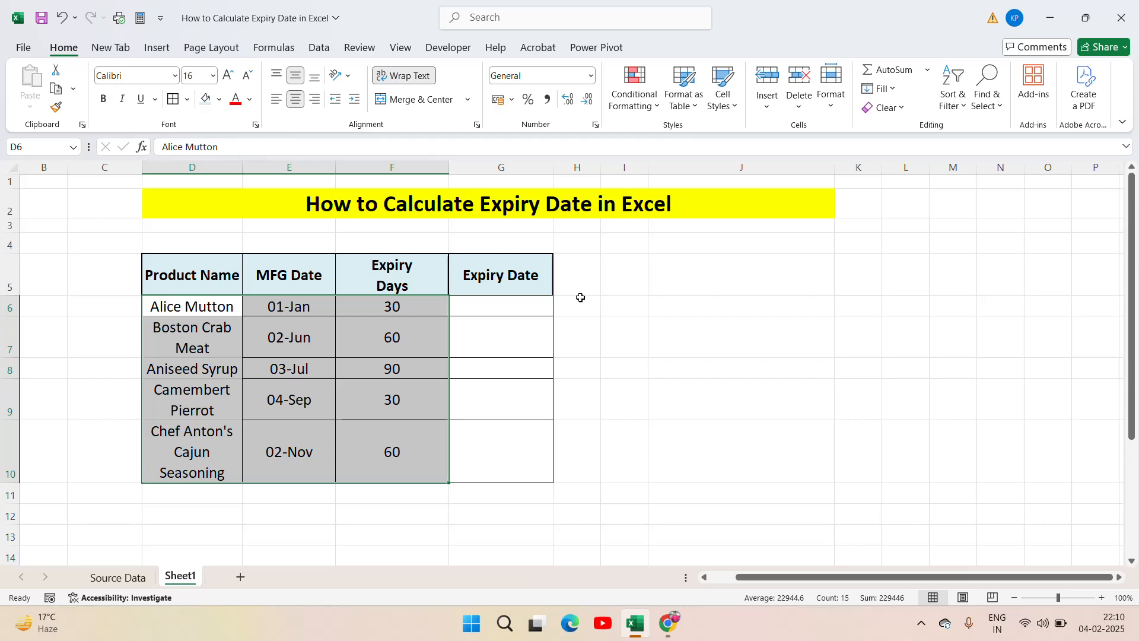
Step: Calculate the first product's expiry date in G6 with the formula =E6+F6
left_click(532, 302)
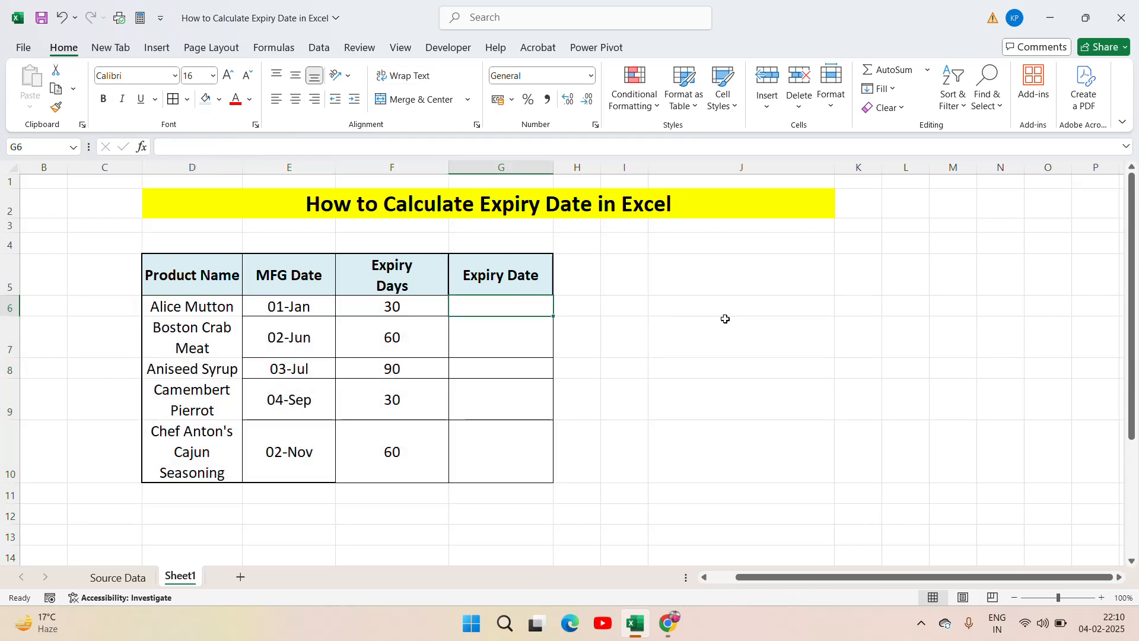
type("=")
key("Left")
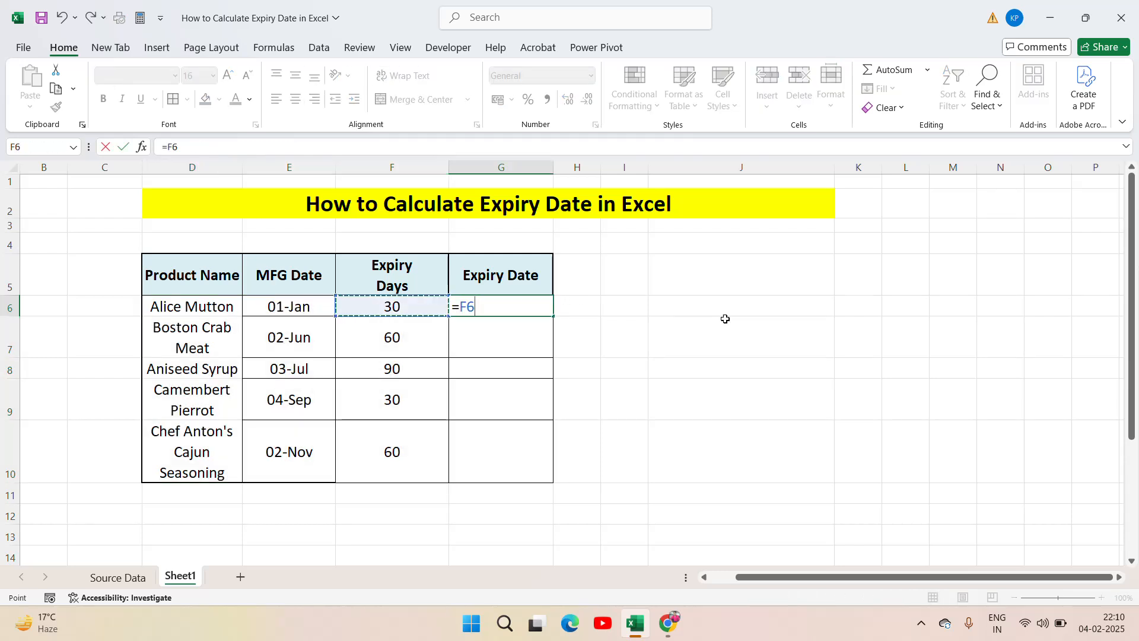
key("Left")
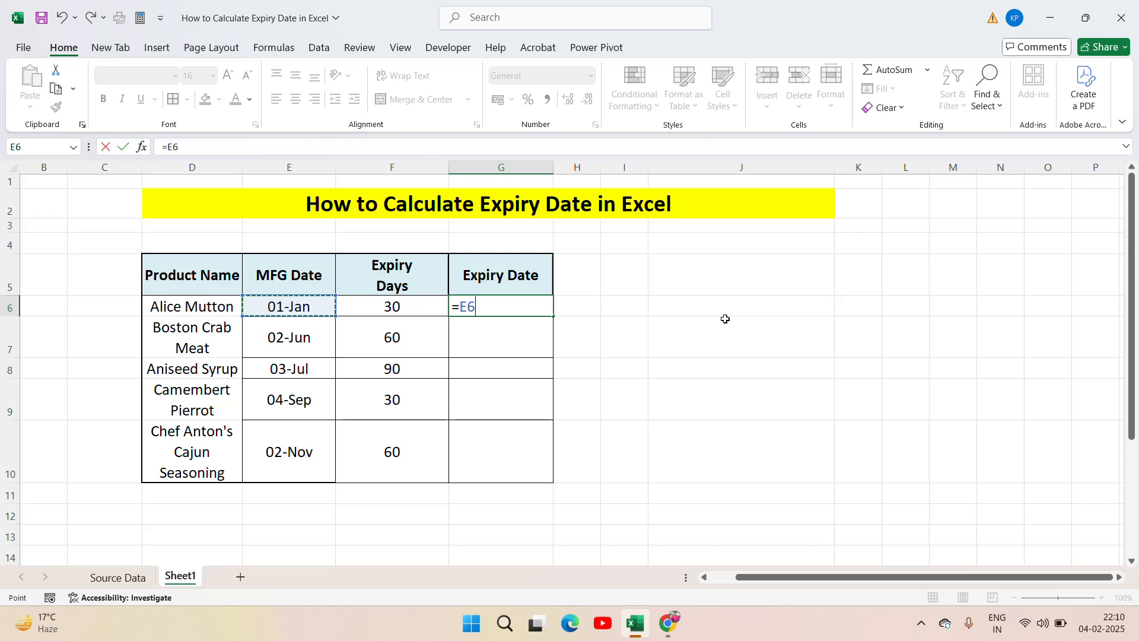
type("+")
key("Left")
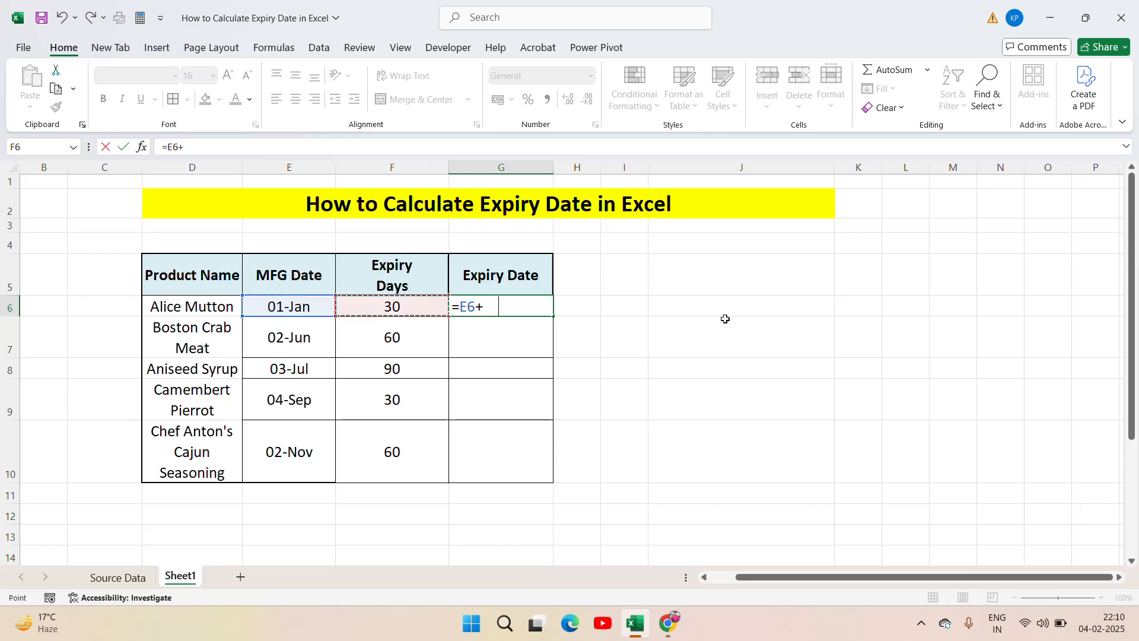
key("Return")
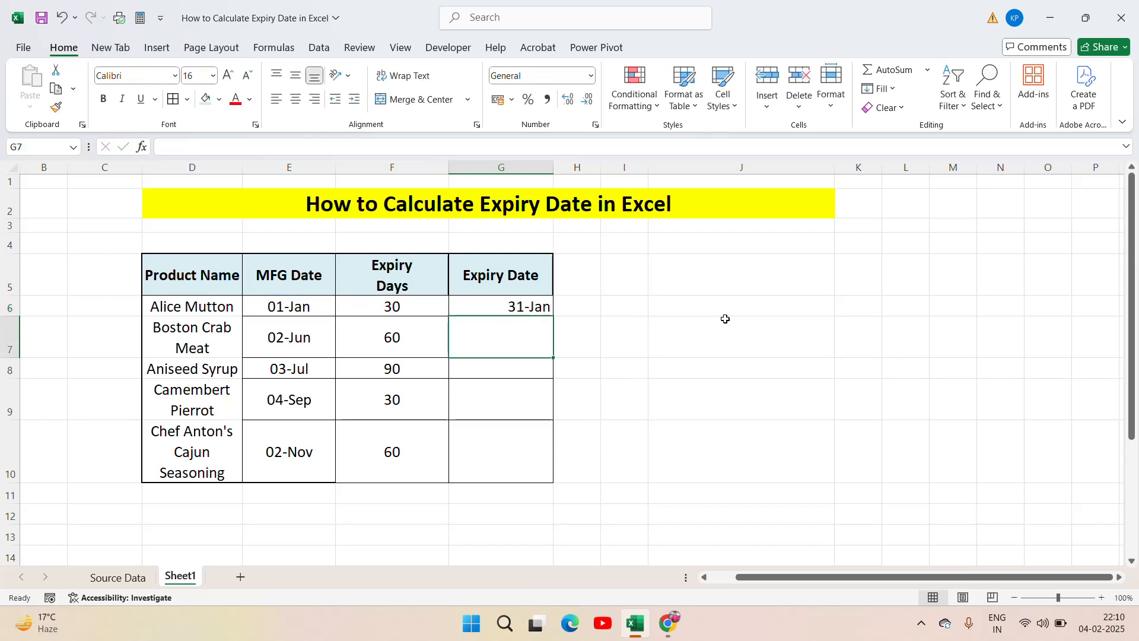
Step: Copy the expiry date formula from G6 to the remaining products down to G10
key("Up")
key("ctrl+c")
key("Left")
key("ctrl+Down")
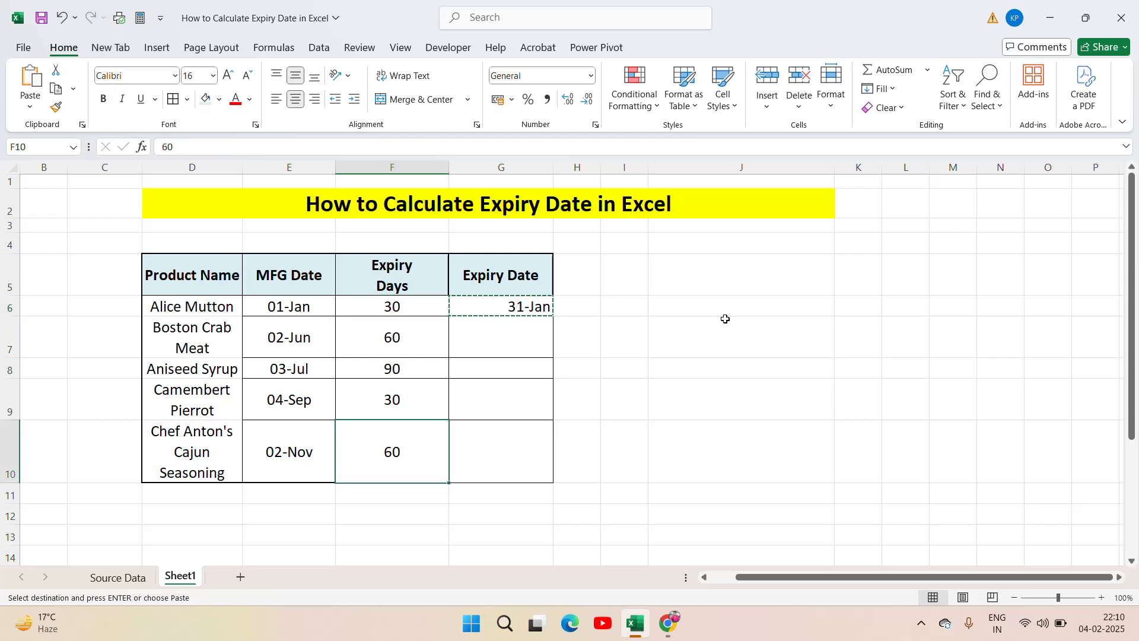
key("Right")
key("ctrl+shift+Up")
key("ctrl+v")
key("Escape")
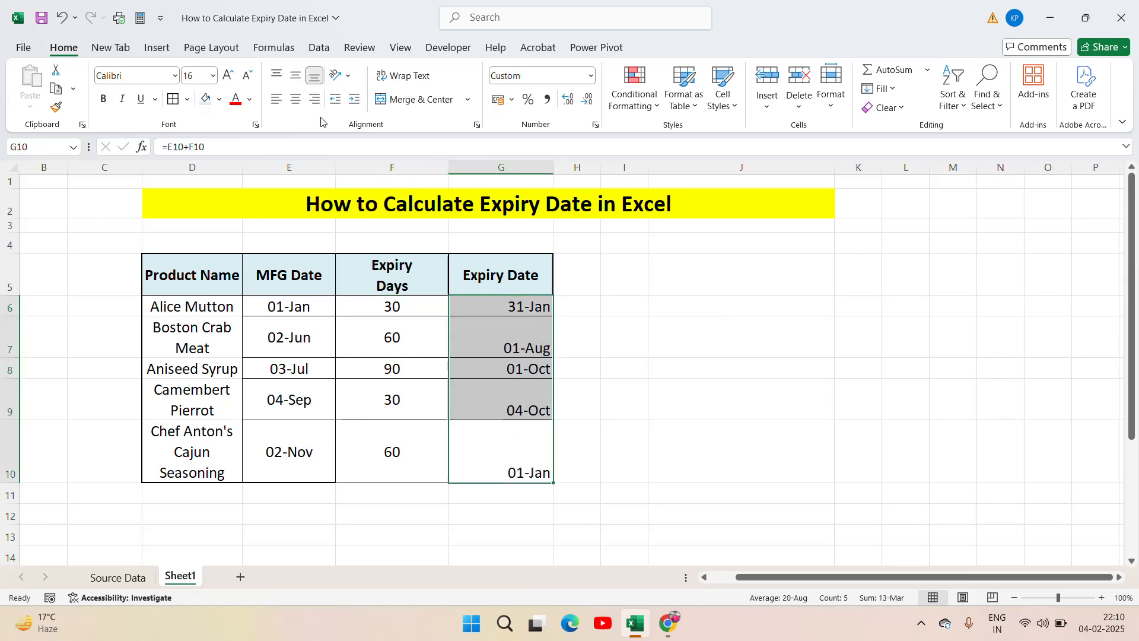
Step: Centre the expiry dates in G6:G10 horizontally and colour their text red
left_click(296, 100)
left_click(297, 102)
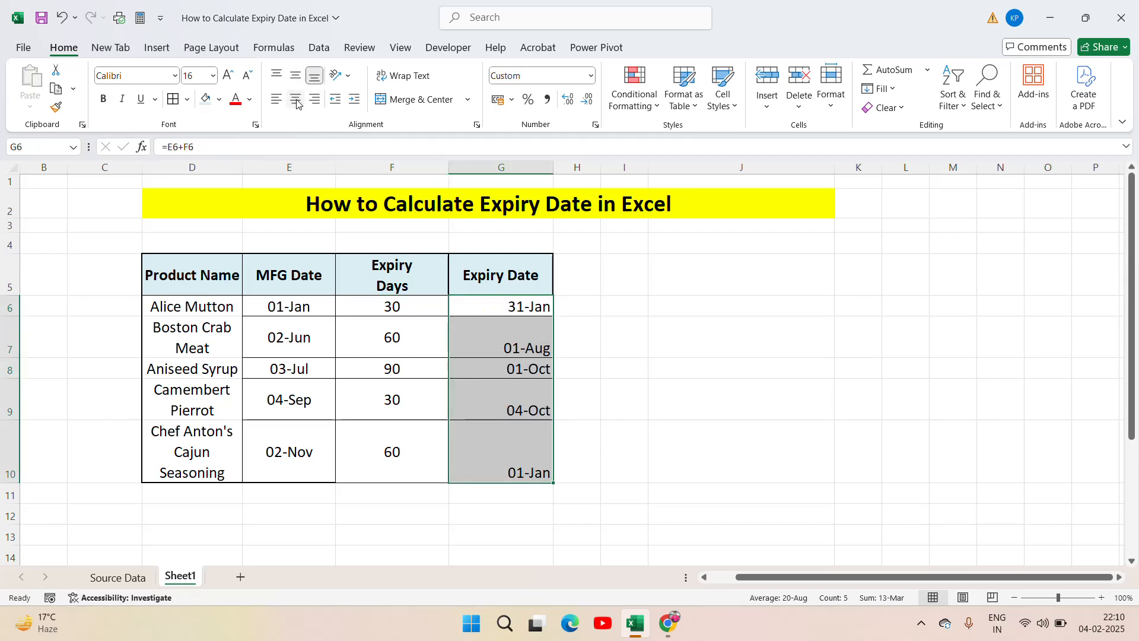
left_click(296, 100)
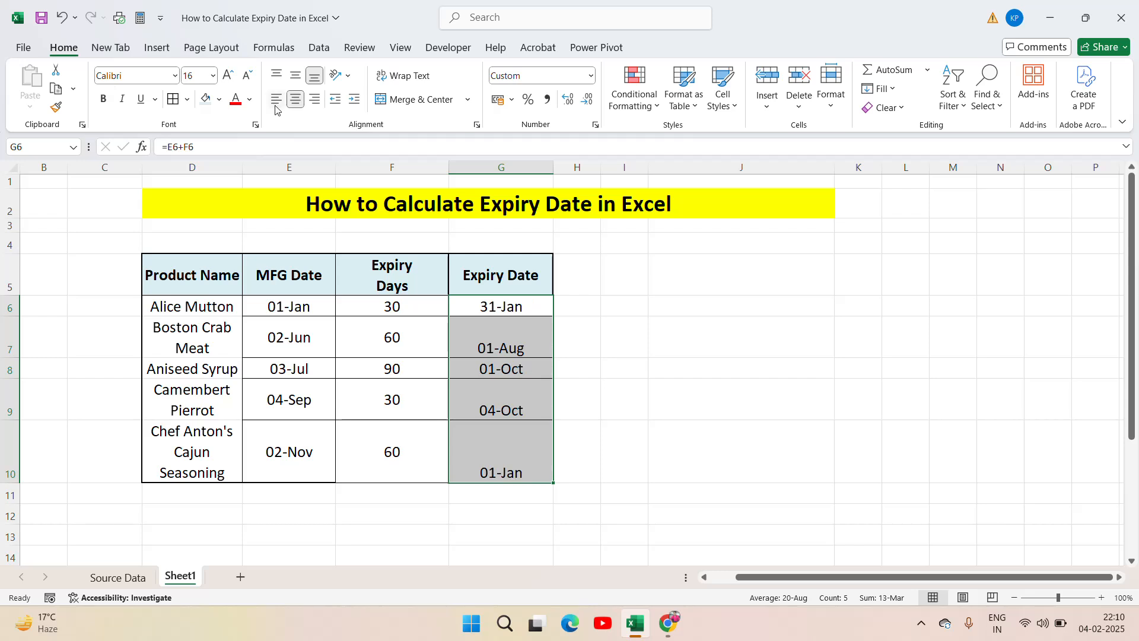
left_click(249, 102)
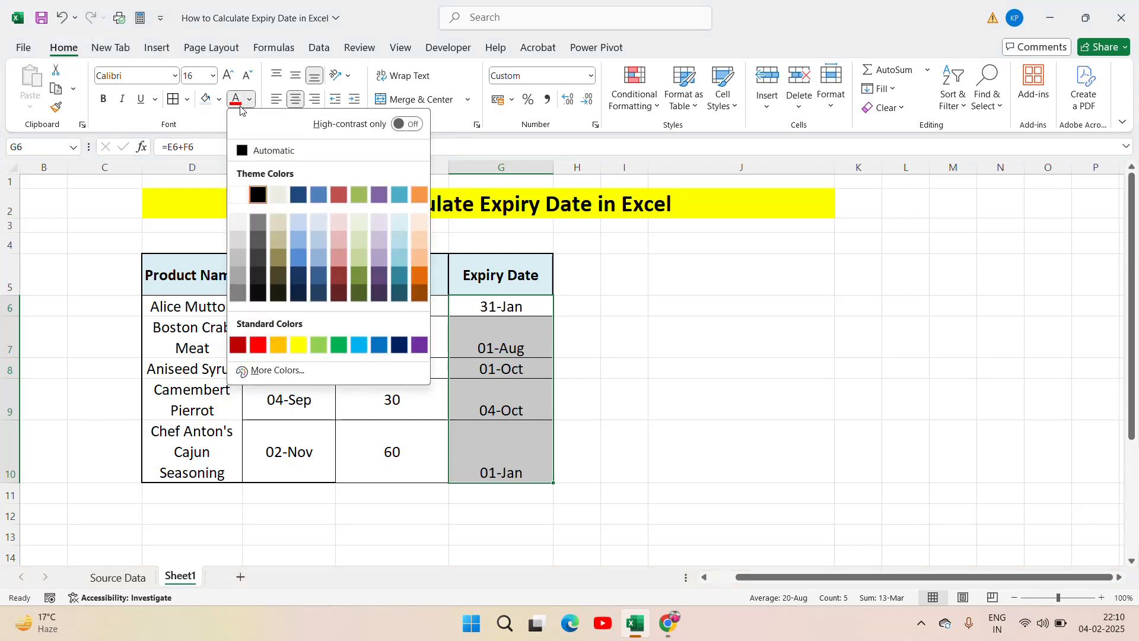
left_click(241, 109)
left_click(649, 340)
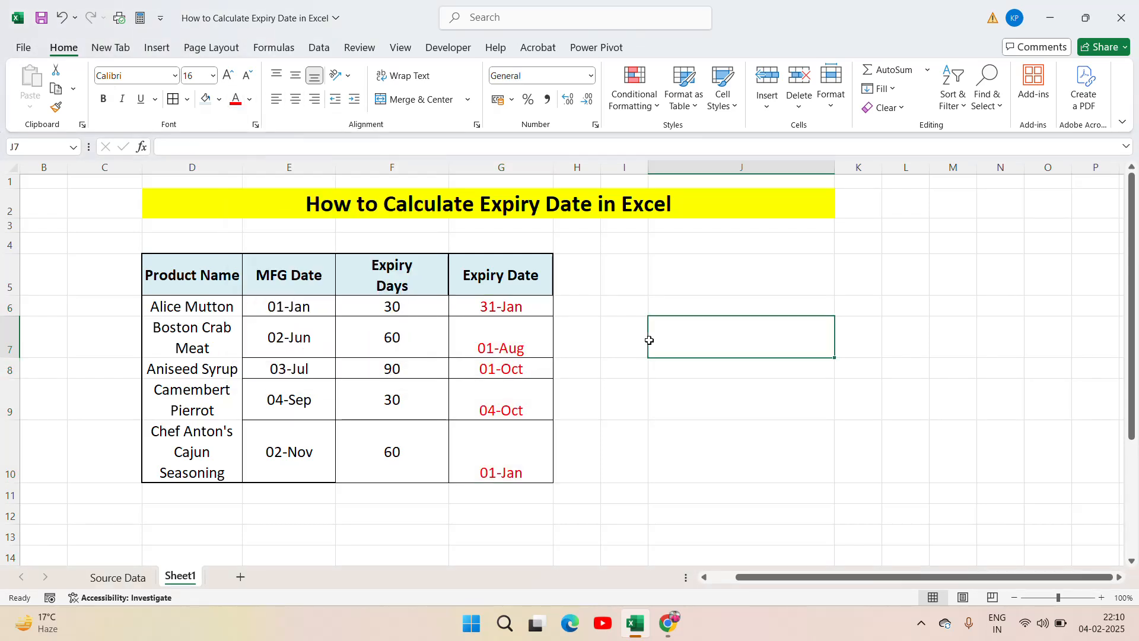
Step: Examine the manufacturing dates and expiry days of the first products and the expiry date formula in G6
key("Left")
key("Left")
key("Left")
key("Left")
key("Up")
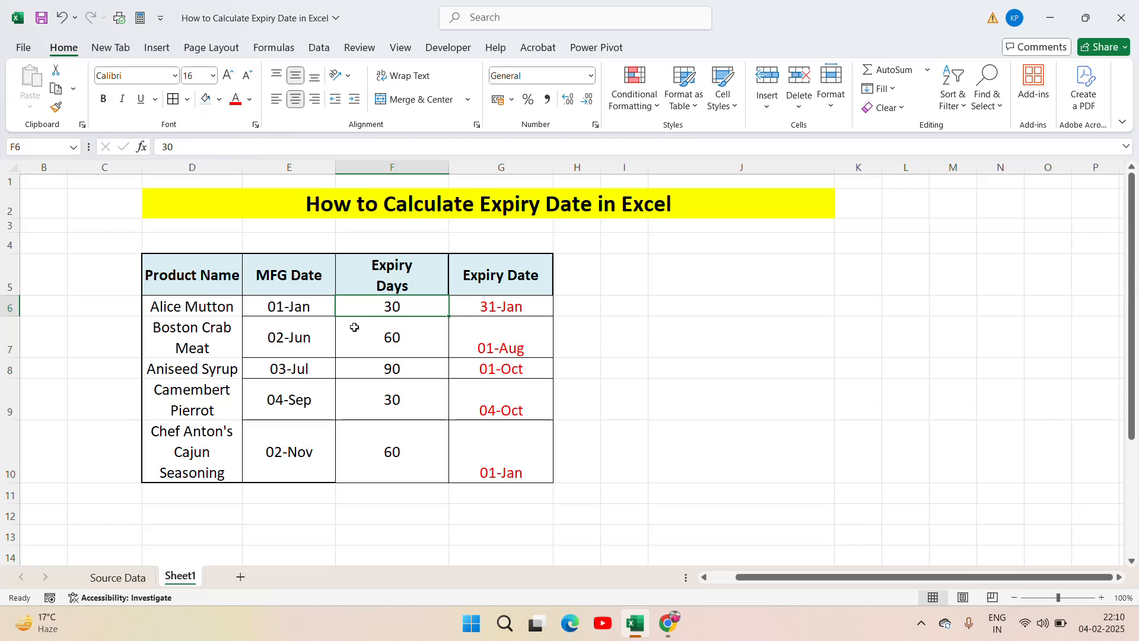
left_click(318, 320)
left_click(377, 306)
left_click(316, 338)
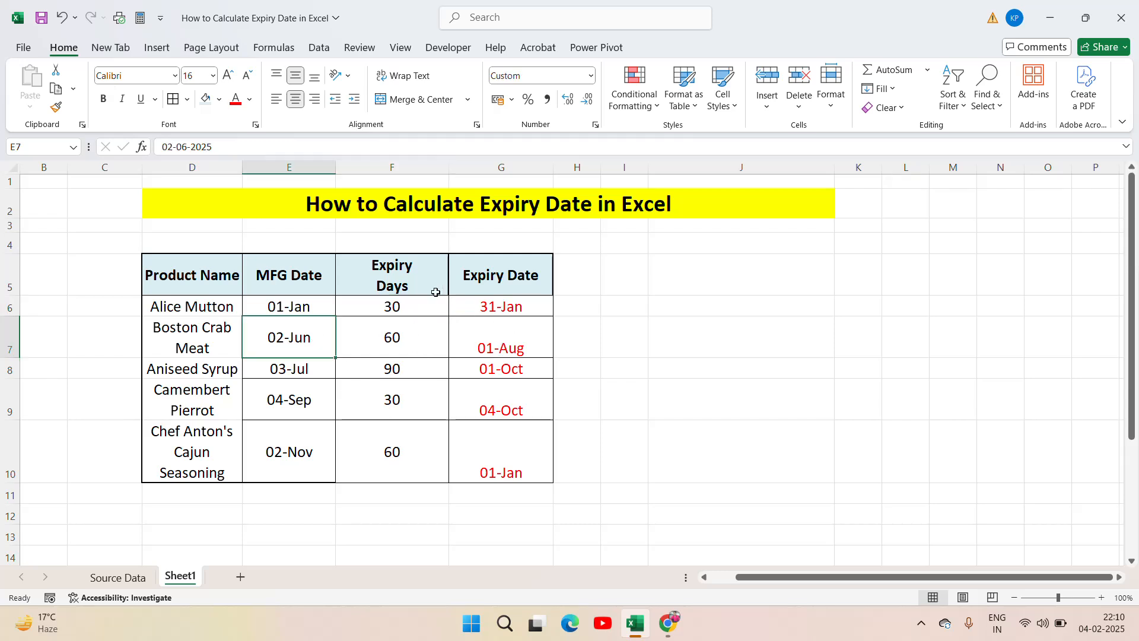
left_click(491, 308)
Step: Clear the calculated expiry dates from G6:G10
key("Up")
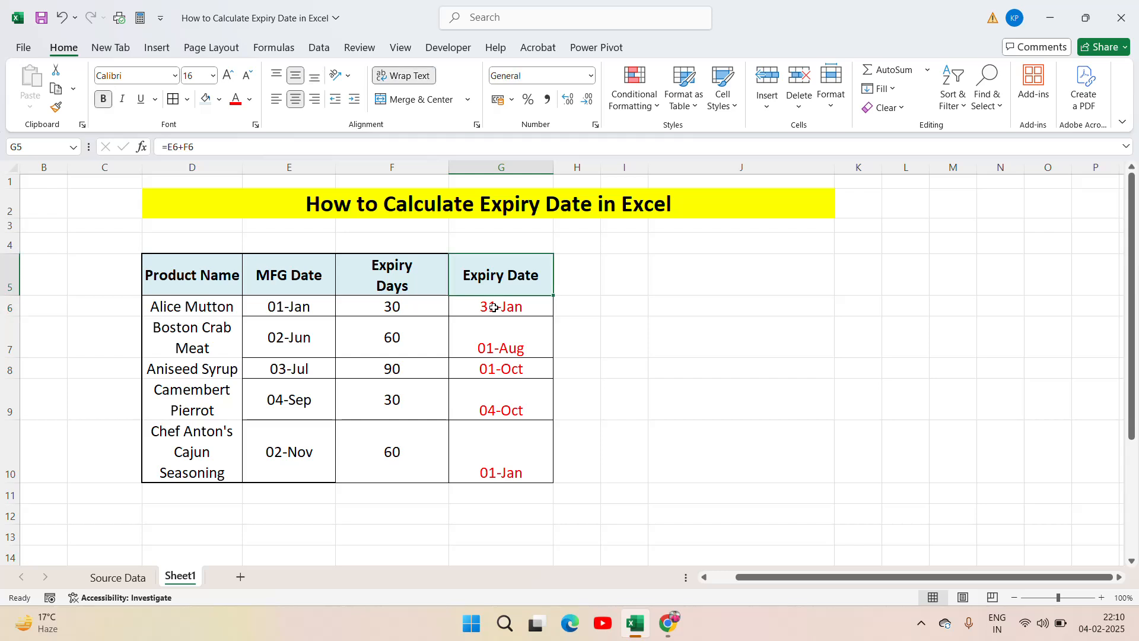
key("Left")
key("Right")
key("Down")
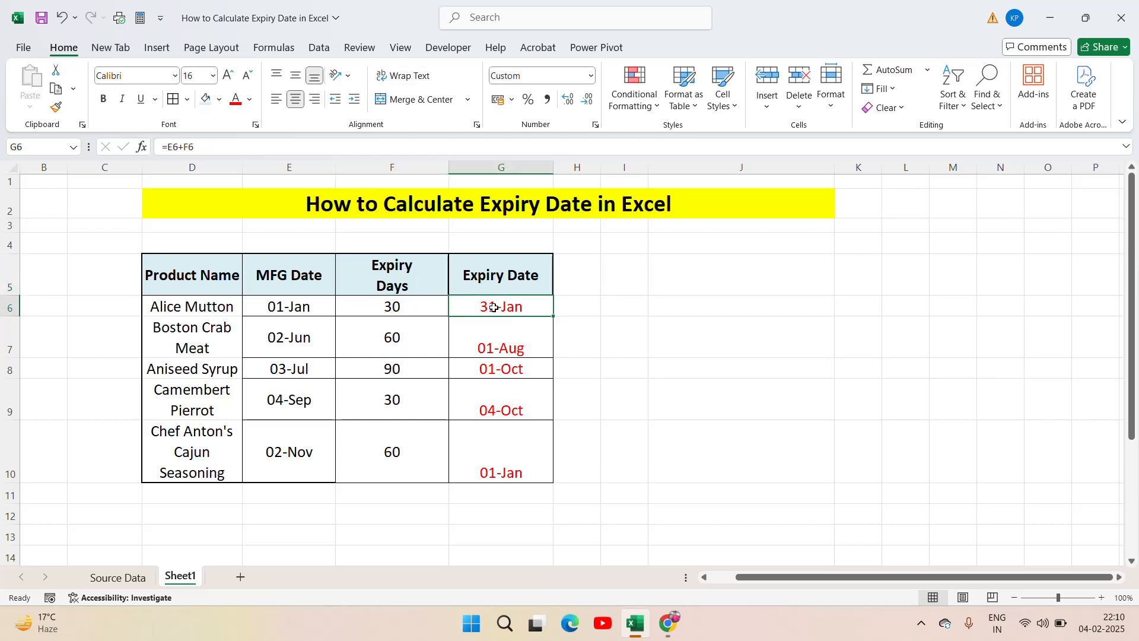
key("ctrl+shift+Down")
key("Delete")
Step: Change the heading in F5 to Expiry Month, keeping it on two lines
key("Up")
key("Left")
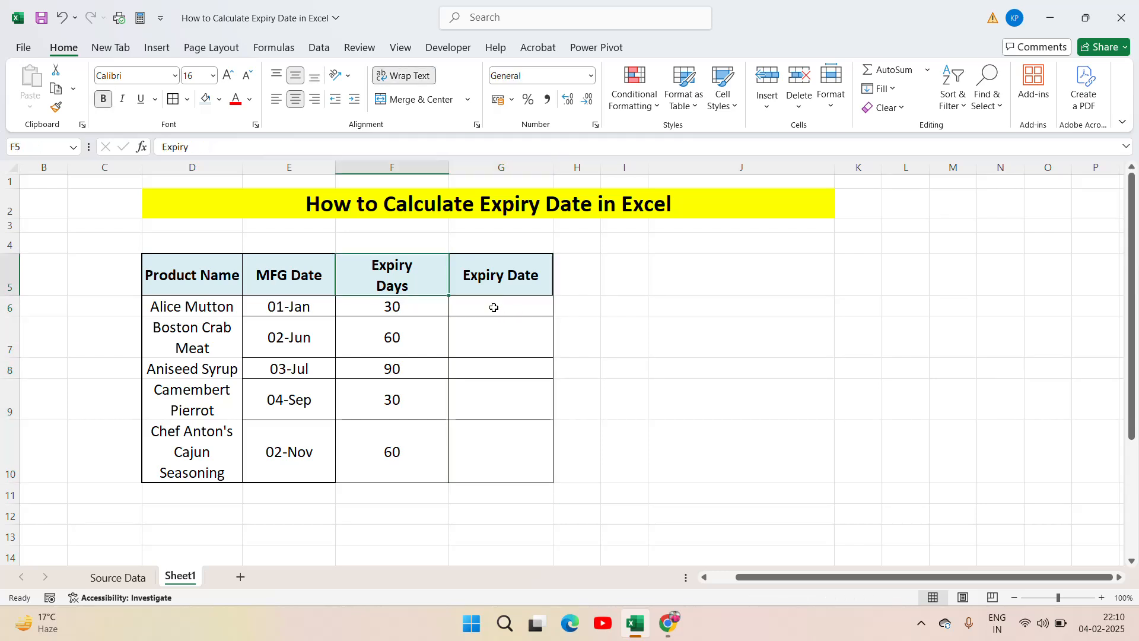
key("F2")
key("ctrl+shift+Left")
type("M")
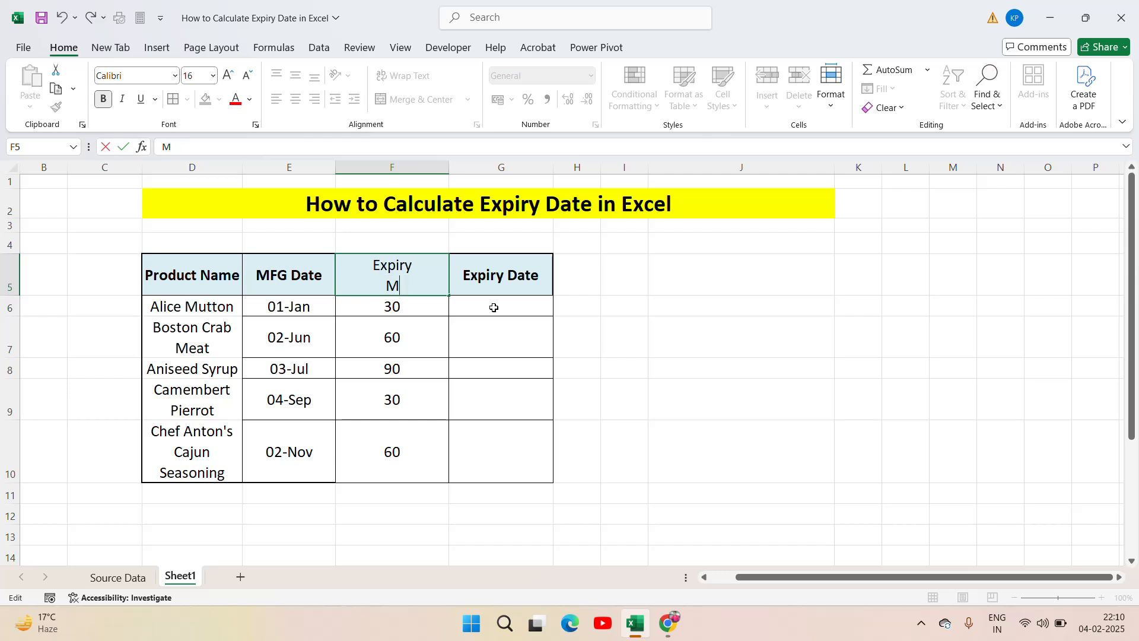
type("onth")
key("Return")
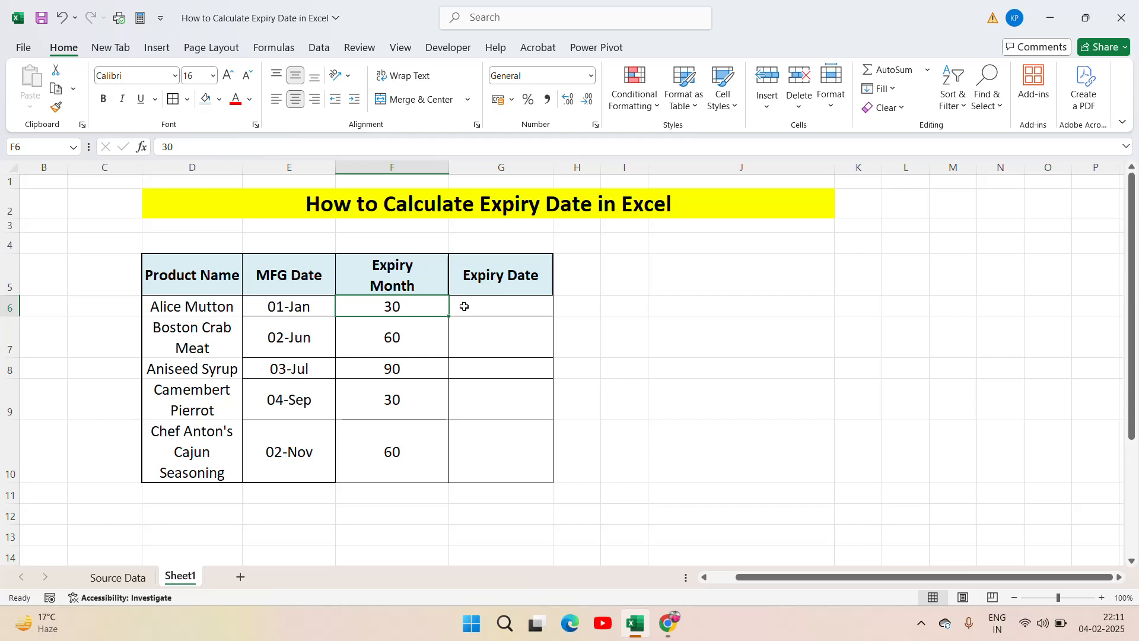
Step: Replace the first product's value in F6 with Next Month
type("Next")
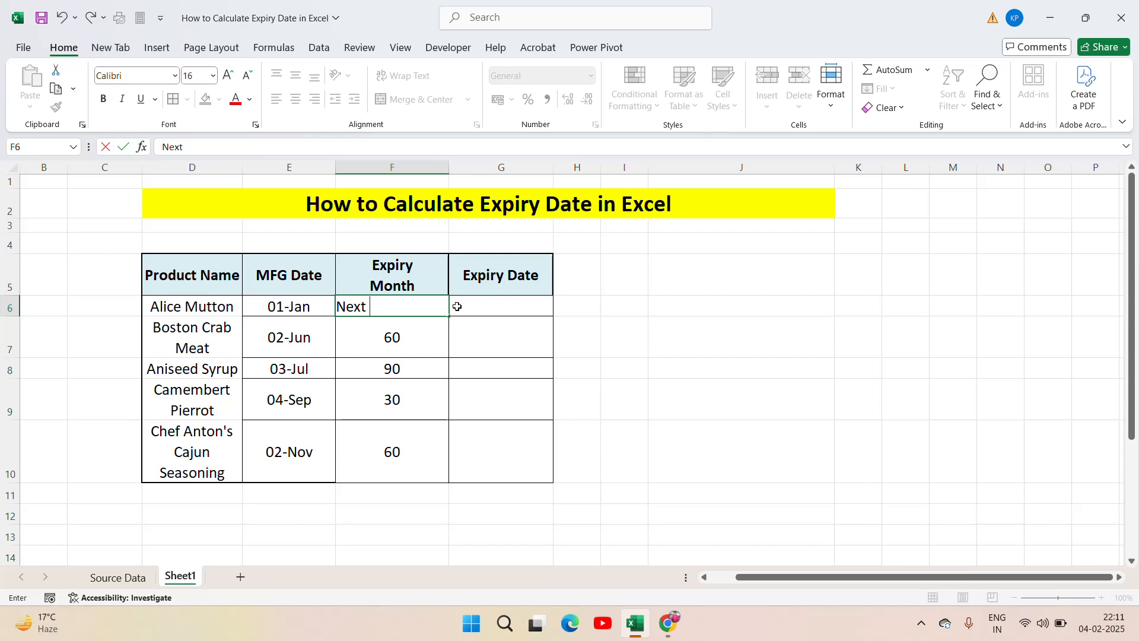
type(" ont")
key("BackSpace")
key("BackSpace")
type("Month")
key("Return")
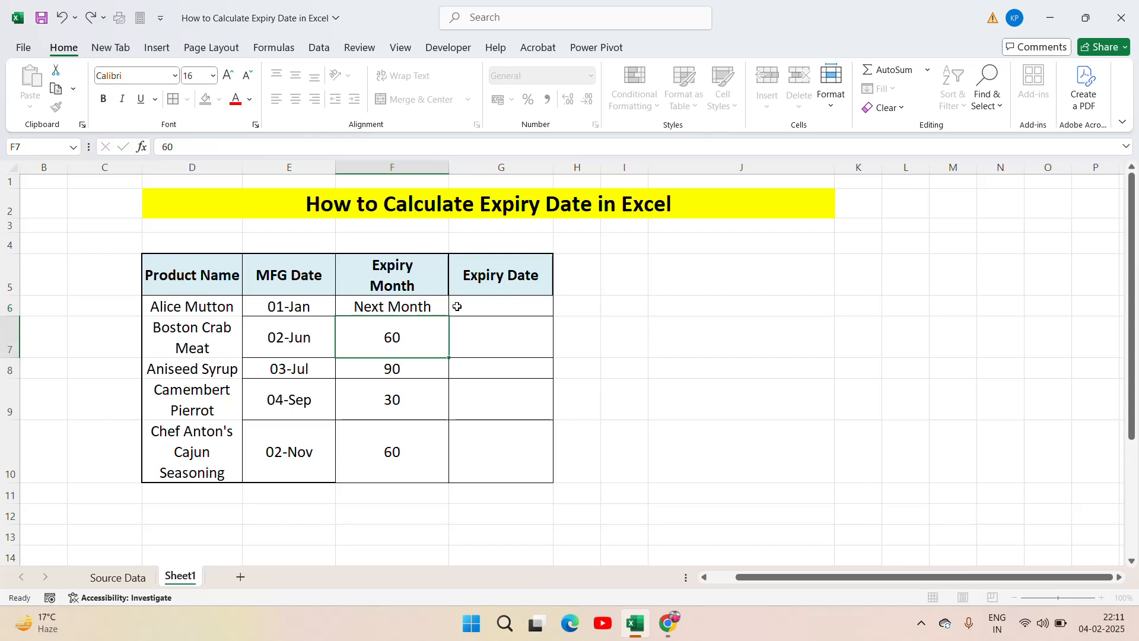
Step: Copy the Next Month entry from F6 down through F10 for the remaining products
key("Up")
key("ctrl+c")
key("shift+Down")
key("shift+Down")
key("shift+Down")
key("shift+Down")
key("shift+Down")
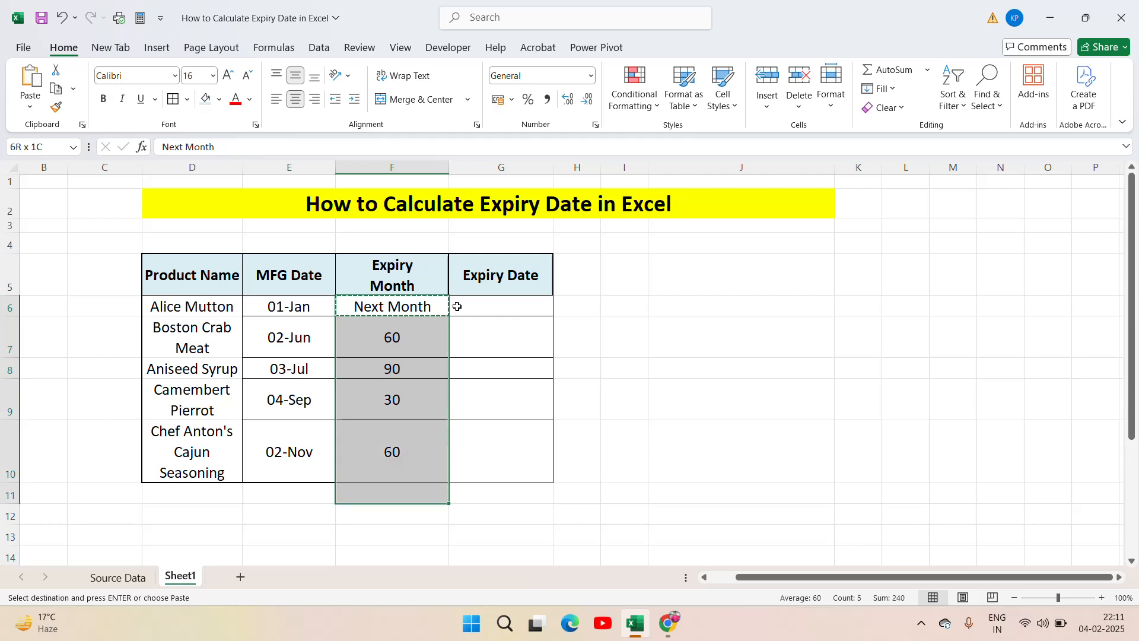
key("shift+Up")
key("ctrl+v")
key("Escape")
key("Down")
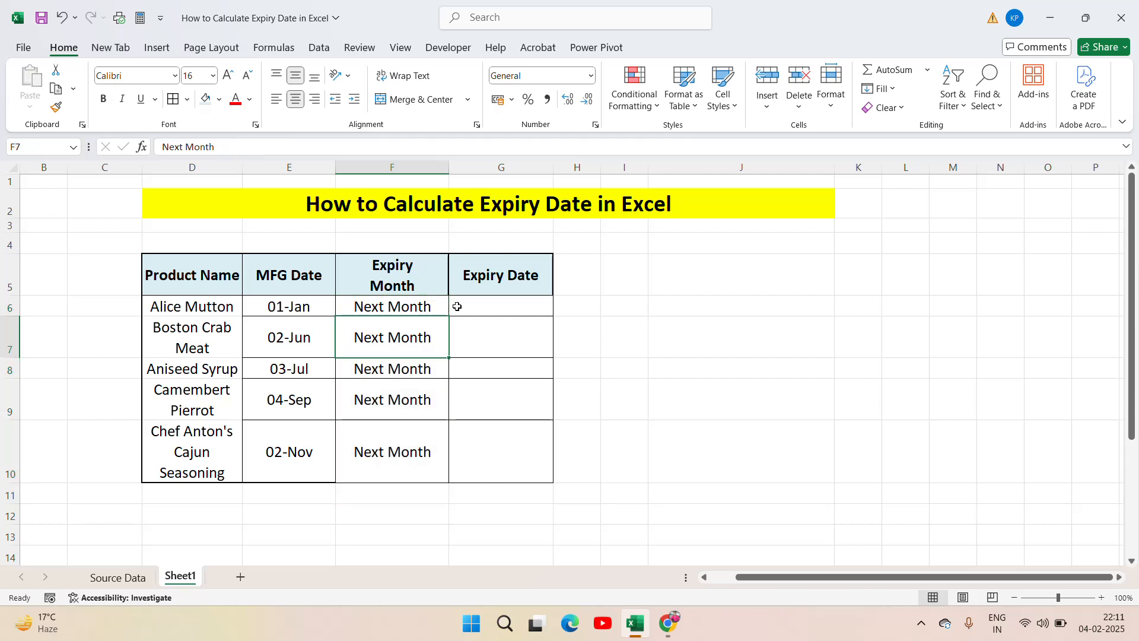
key("Up")
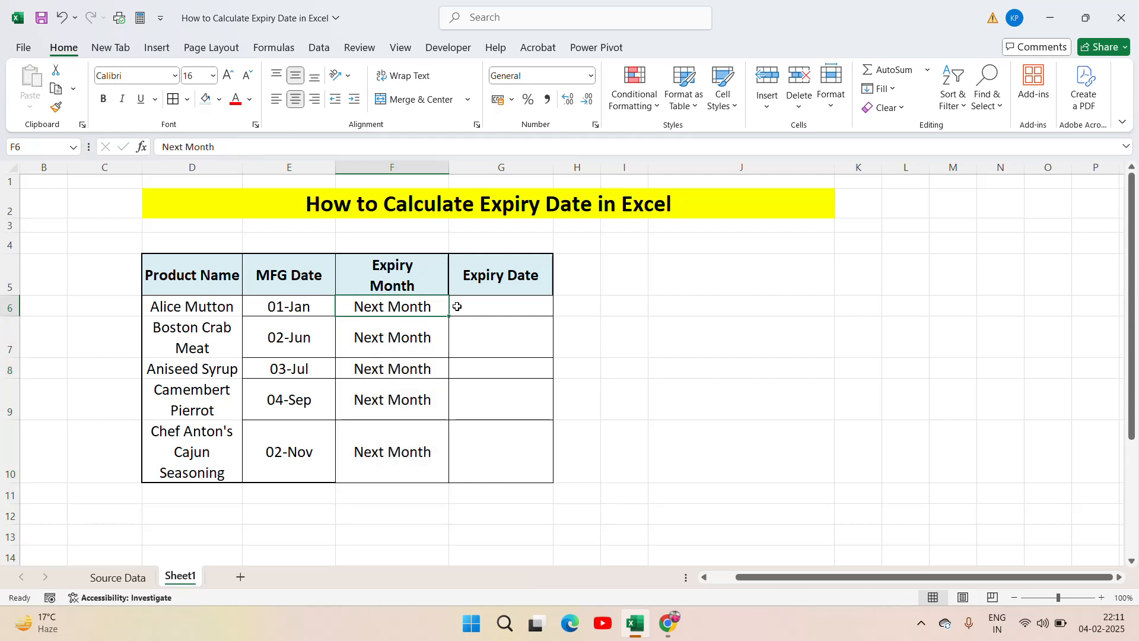
Step: Enter the formula =EDATE(E6,1) in G6 to calculate the first product's expiry date one month ahead
left_click(492, 306)
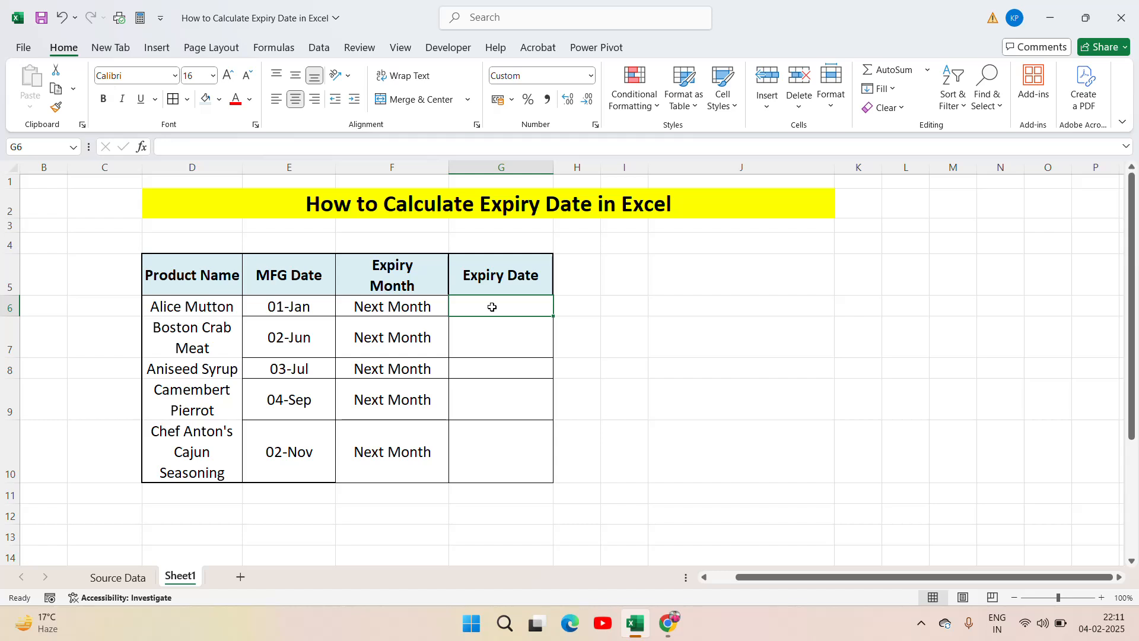
type("=eda")
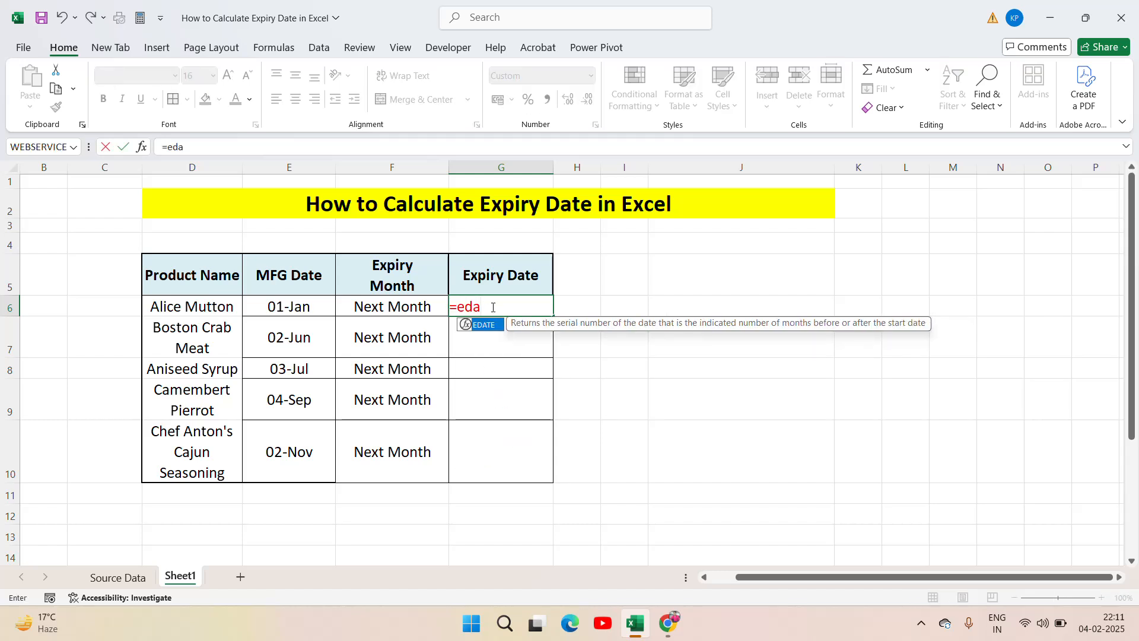
key("Tab")
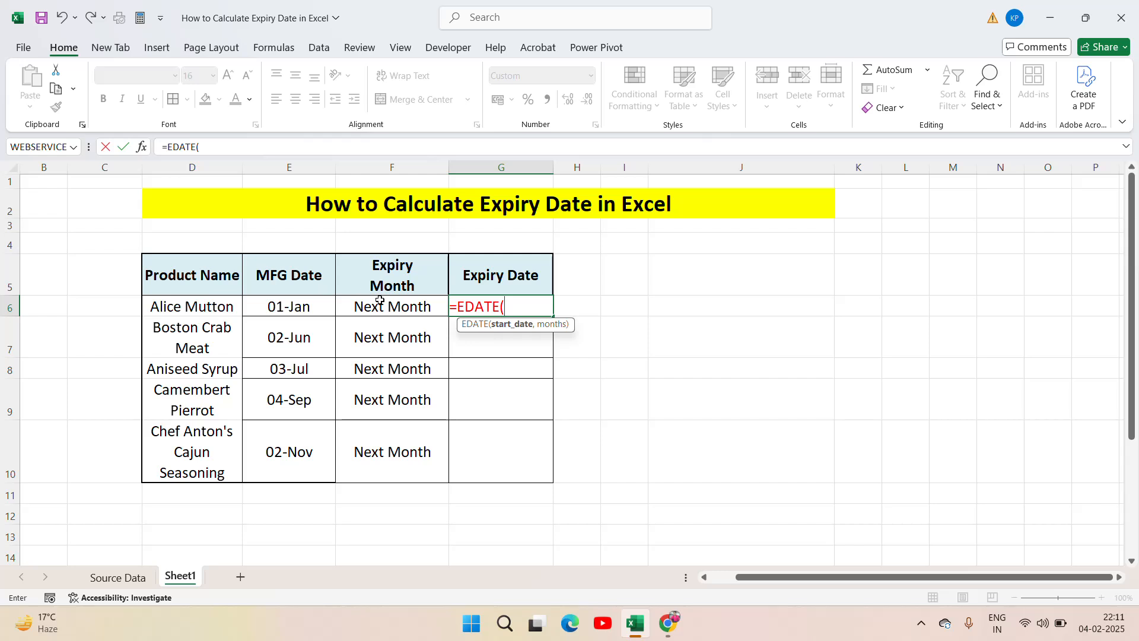
left_click(306, 310)
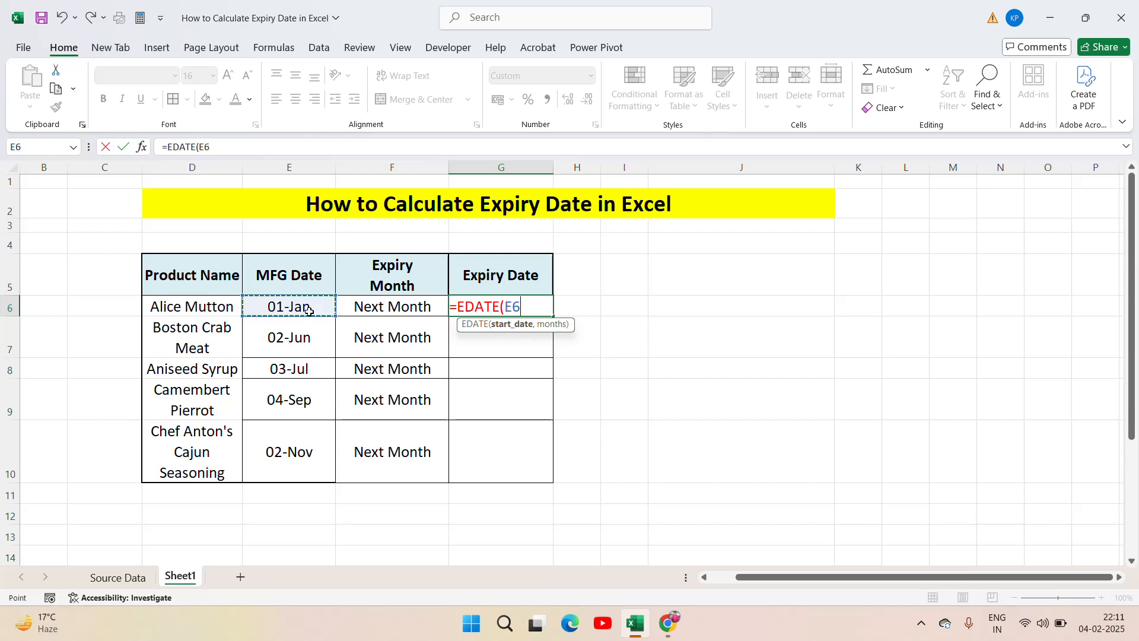
type(",1")
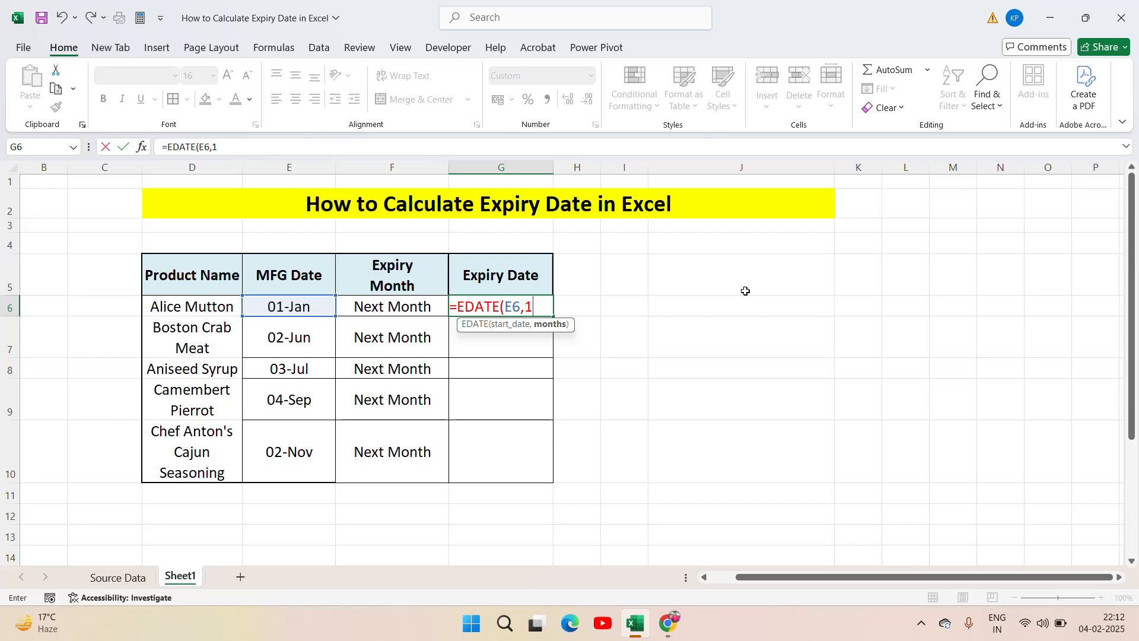
key("Return")
key("Up")
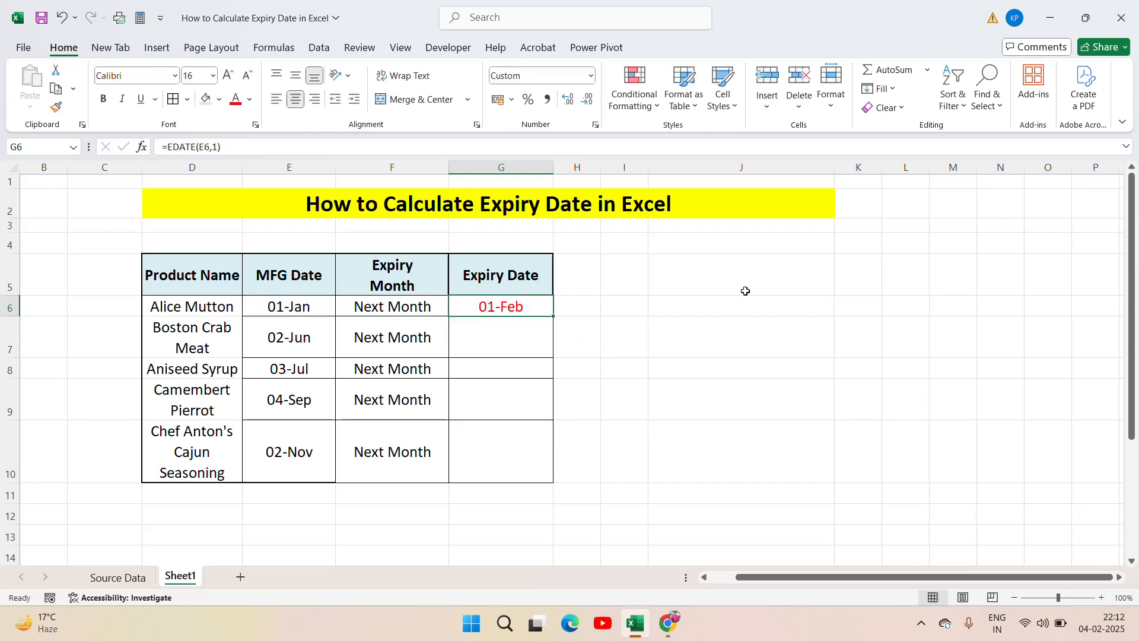
Step: Copy the one-month expiry date formula from G6 down through G10
key("ctrl+c")
key("Left")
key("ctrl+Down")
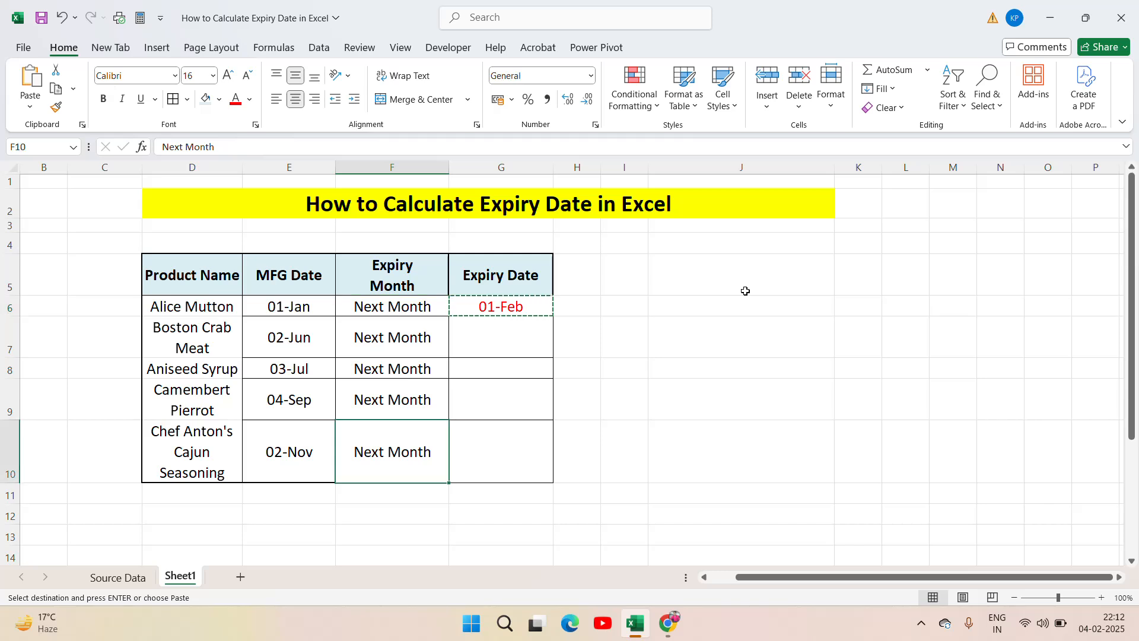
key("Right")
key("ctrl+shift+Up")
key("ctrl+v")
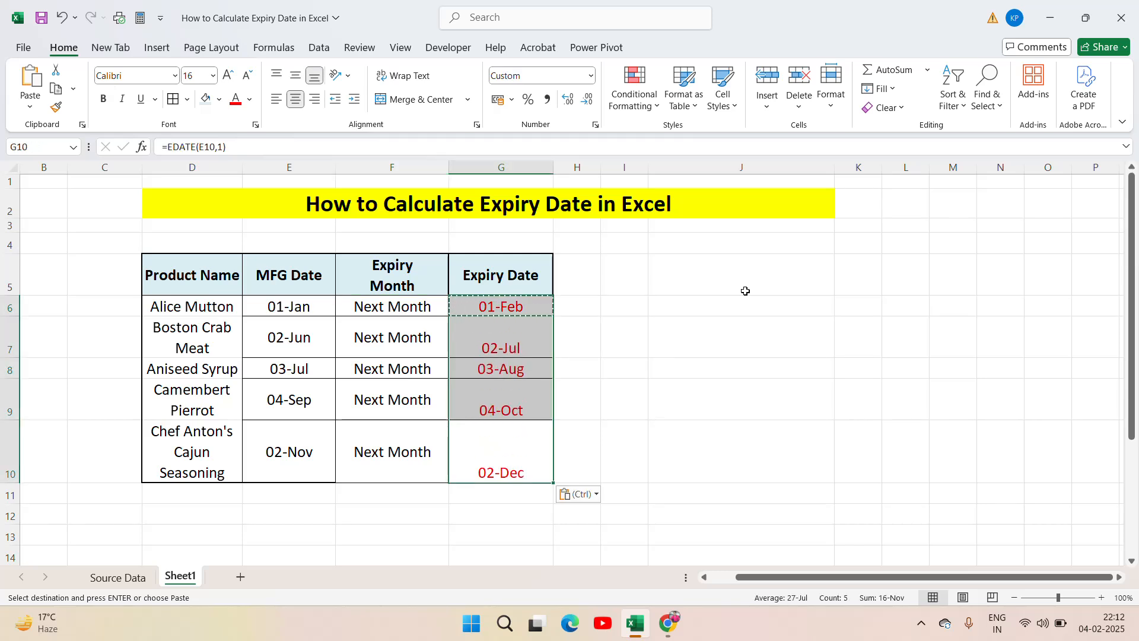
key("Escape")
key("Up")
key("Up")
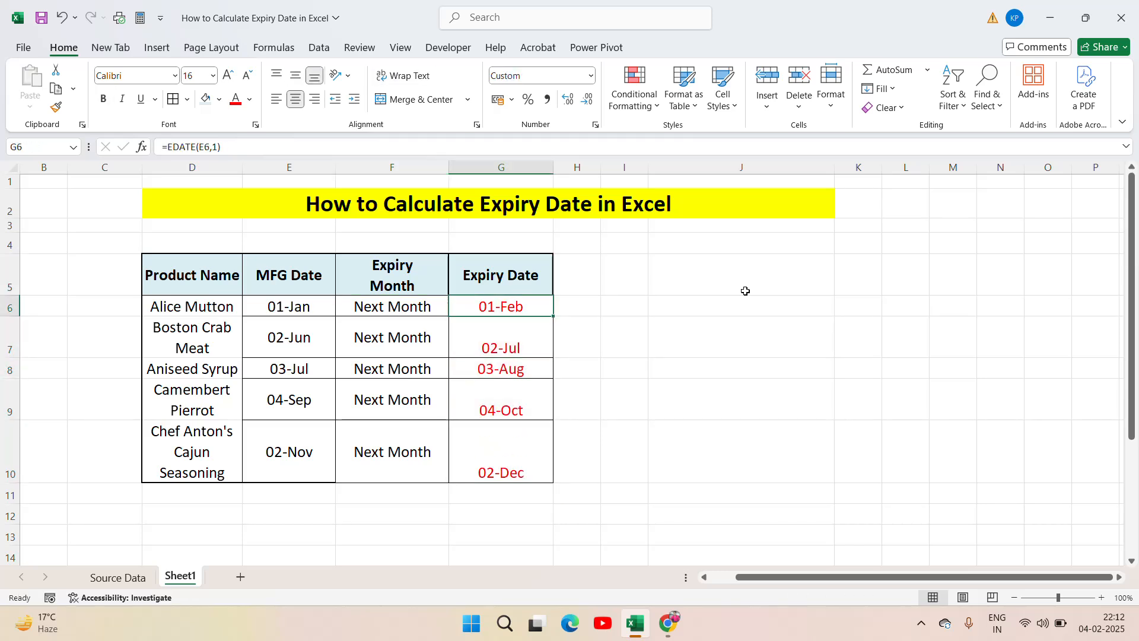
Step: Change the second line of the heading in F5 from Month to Yeara
left_click(351, 312)
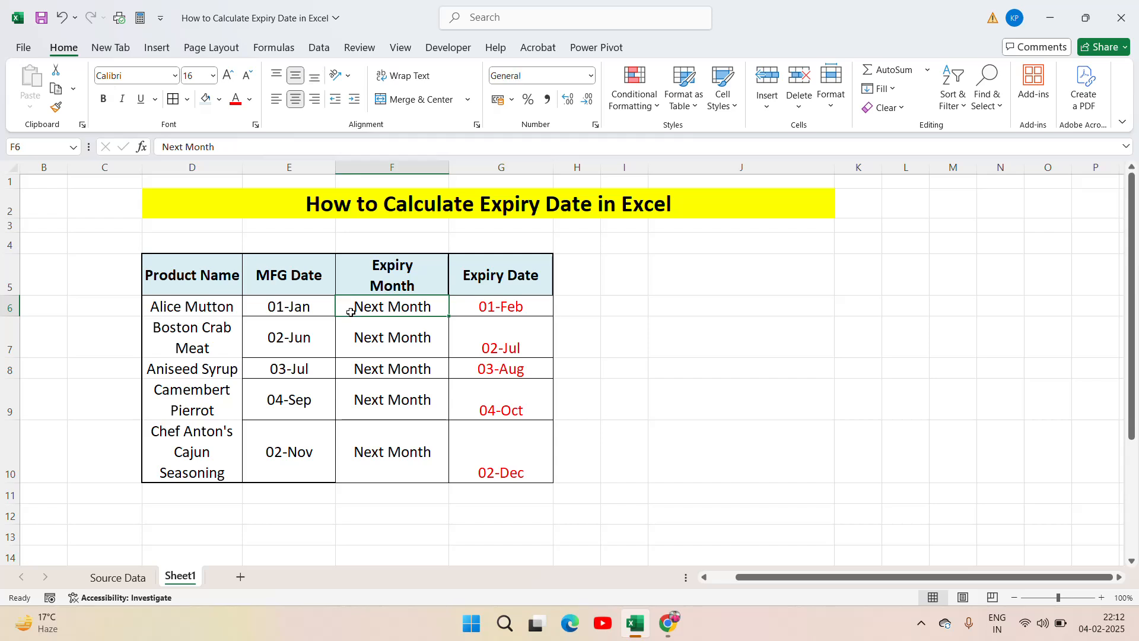
left_click(289, 314)
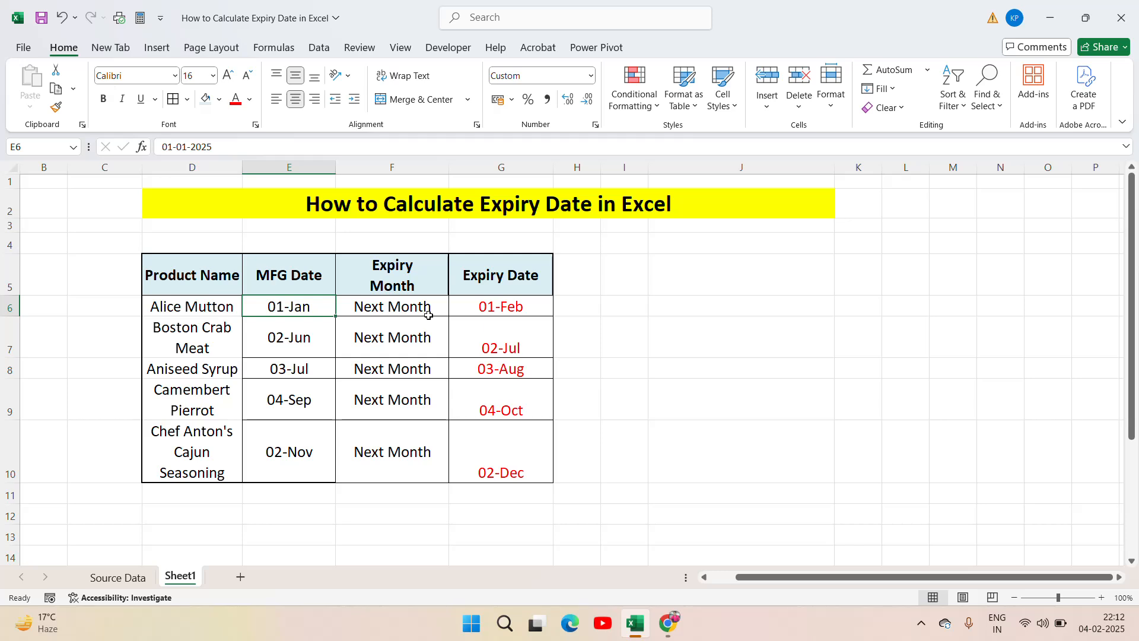
key("Up")
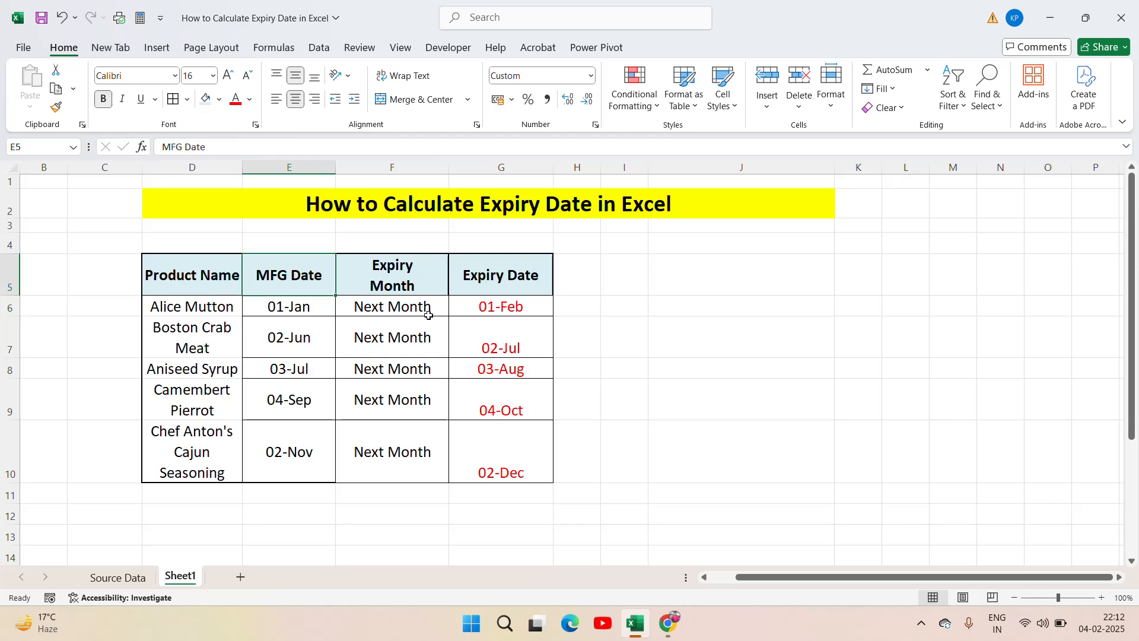
key("Right")
key("F2")
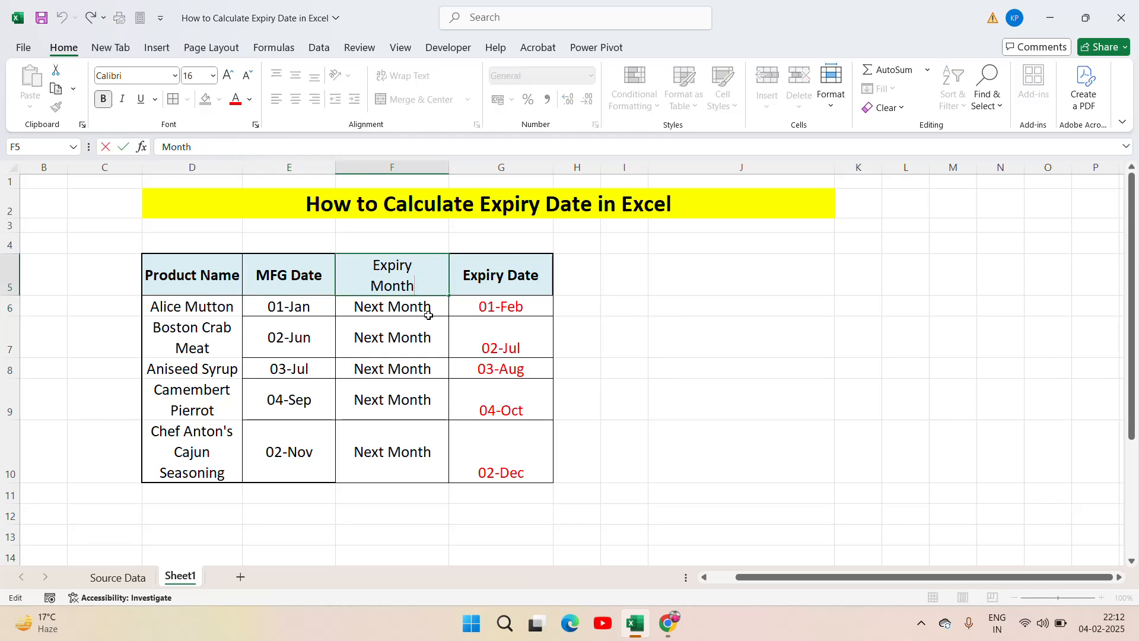
key("ctrl+shift+Left")
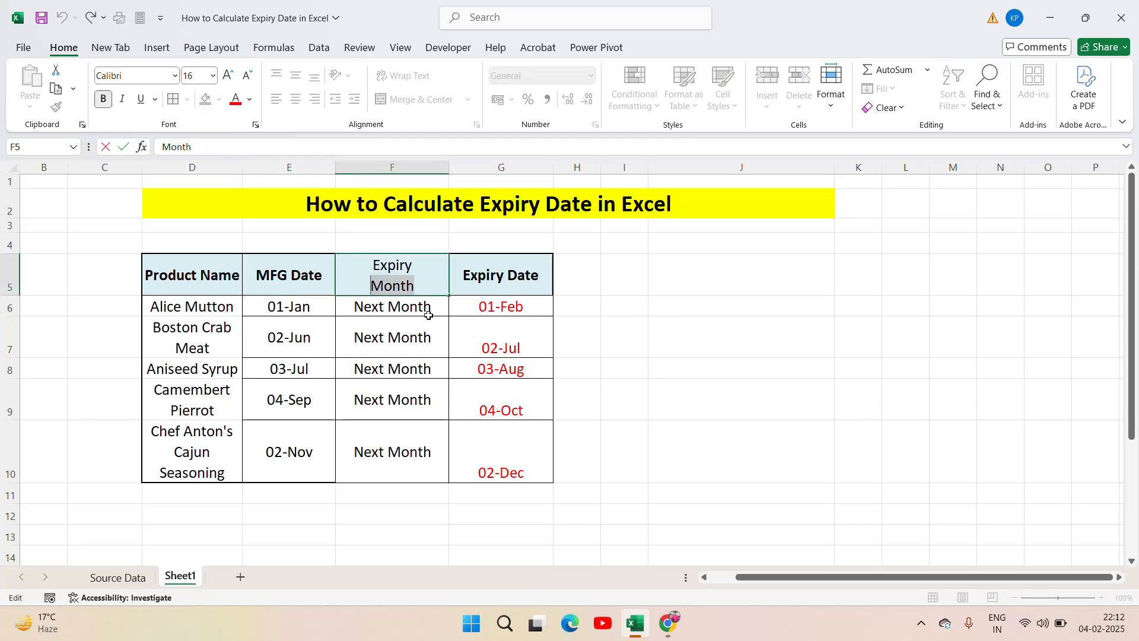
type("Yeara")
key("Return")
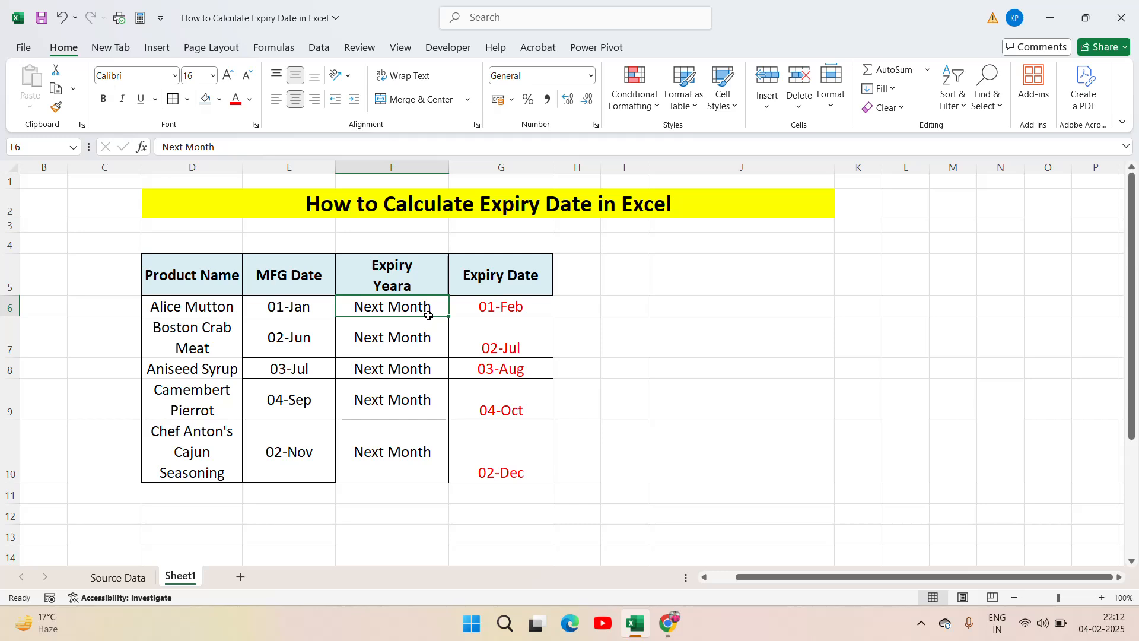
Step: Replace the first product's expiry period in F6 with 1 Year
type("1")
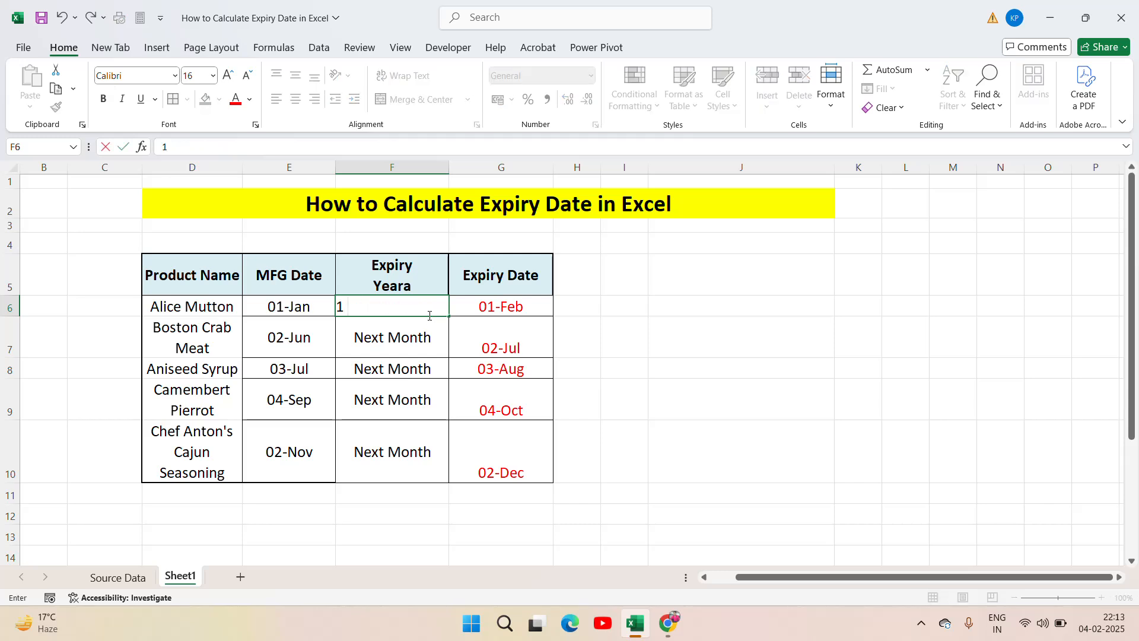
type(" Year")
key("Return")
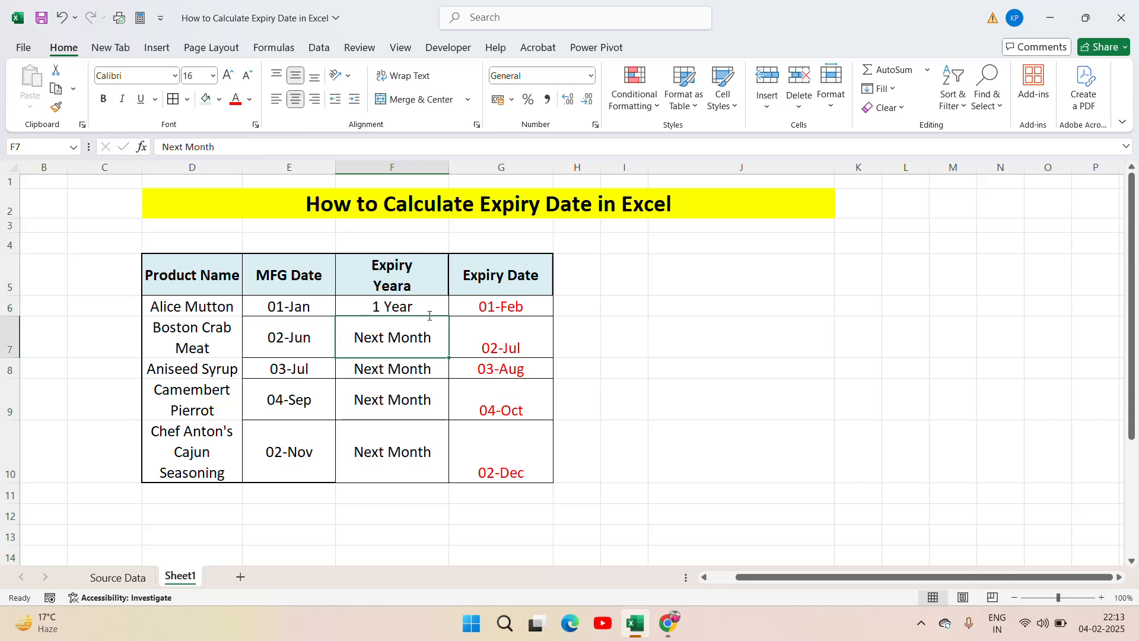
Step: Copy the 1 Year entry from F6 down through F10 for the remaining products
key("Up")
key("ctrl+c")
key("shift+Down")
key("shift+Down")
key("shift+Down")
key("shift+Down")
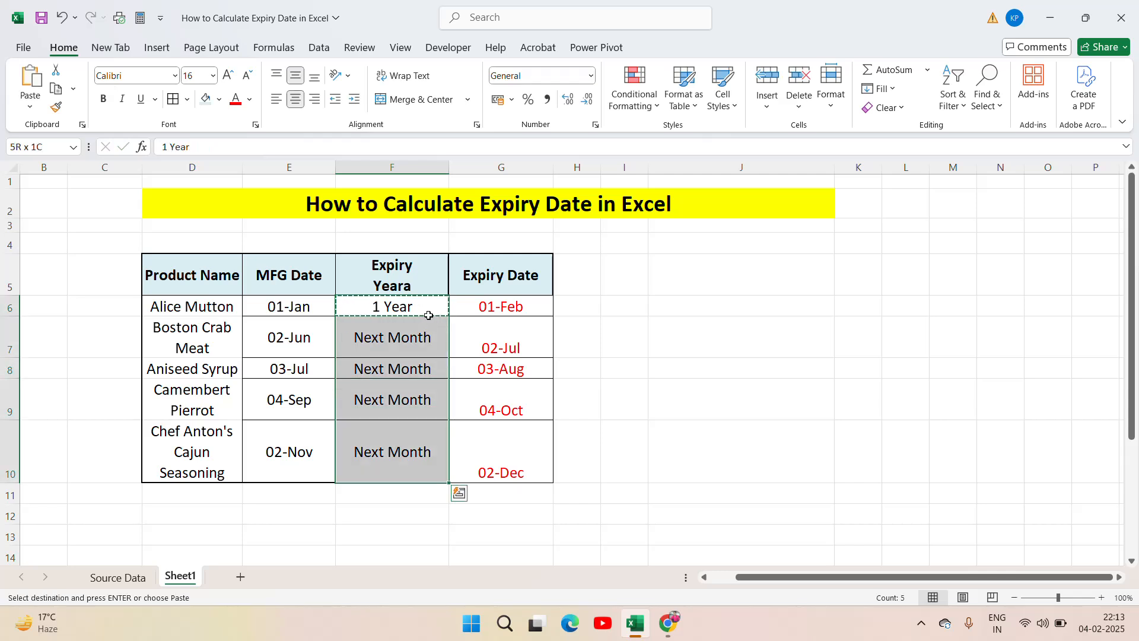
key("ctrl+v")
key("Escape")
left_click(401, 333)
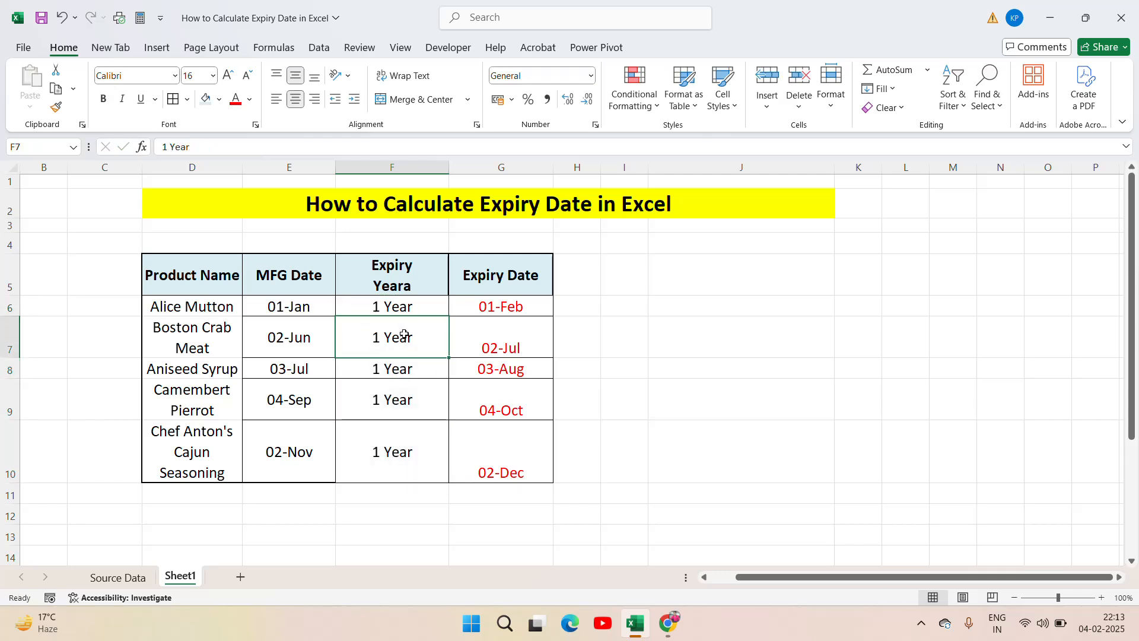
left_click(390, 382)
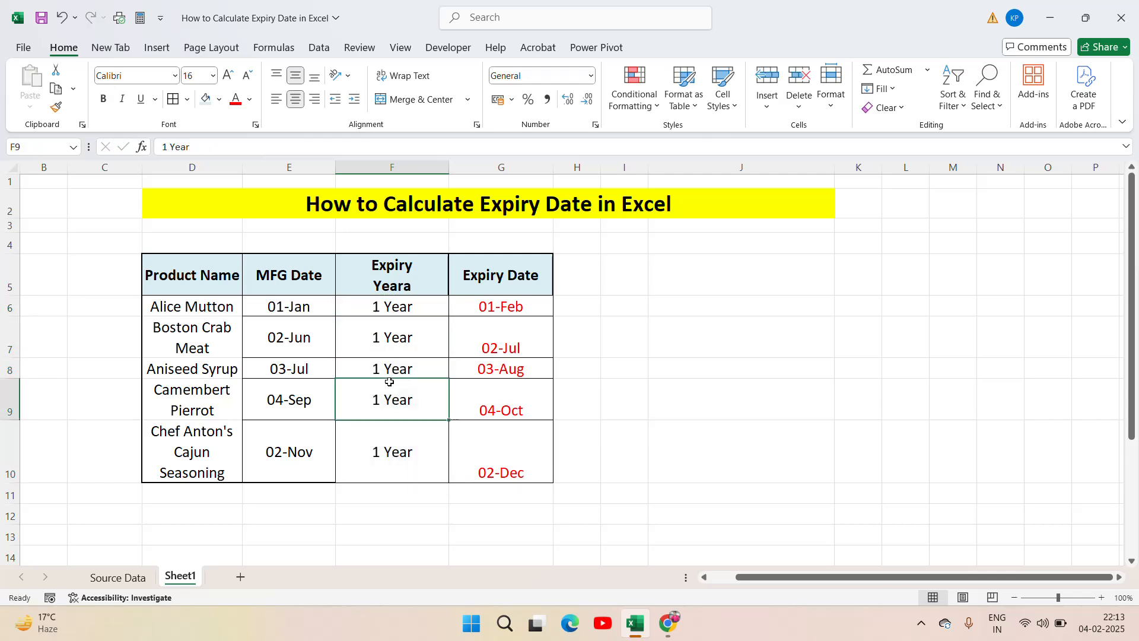
left_click(390, 437)
Step: Clear the one-month expiry dates from G6:G10
left_click(489, 315)
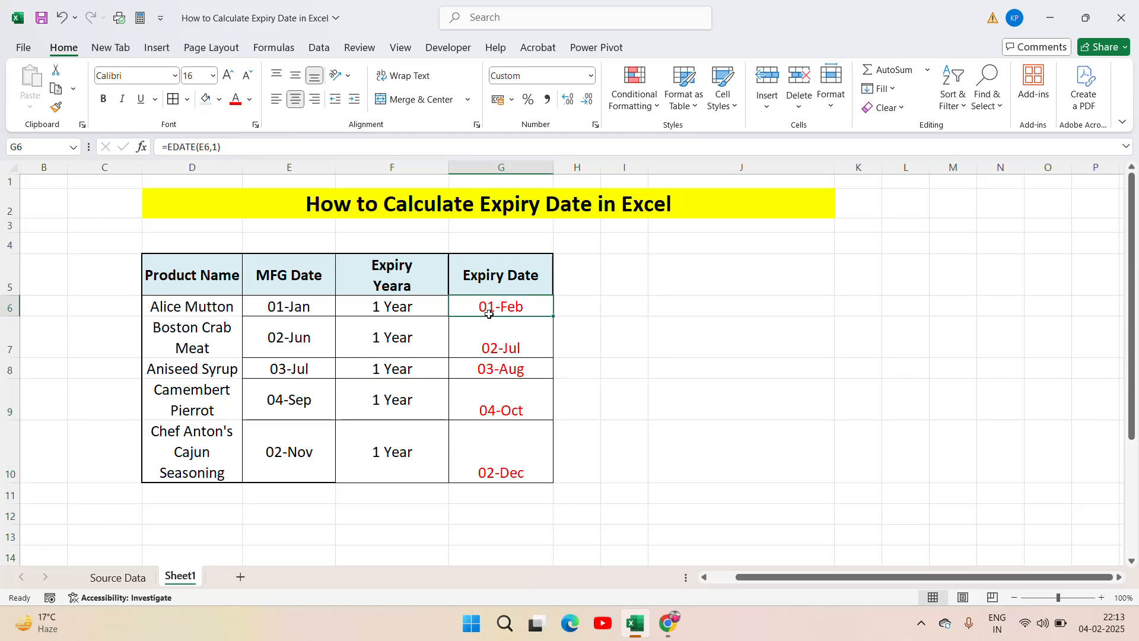
key("ctrl+shift+Down")
key("Delete")
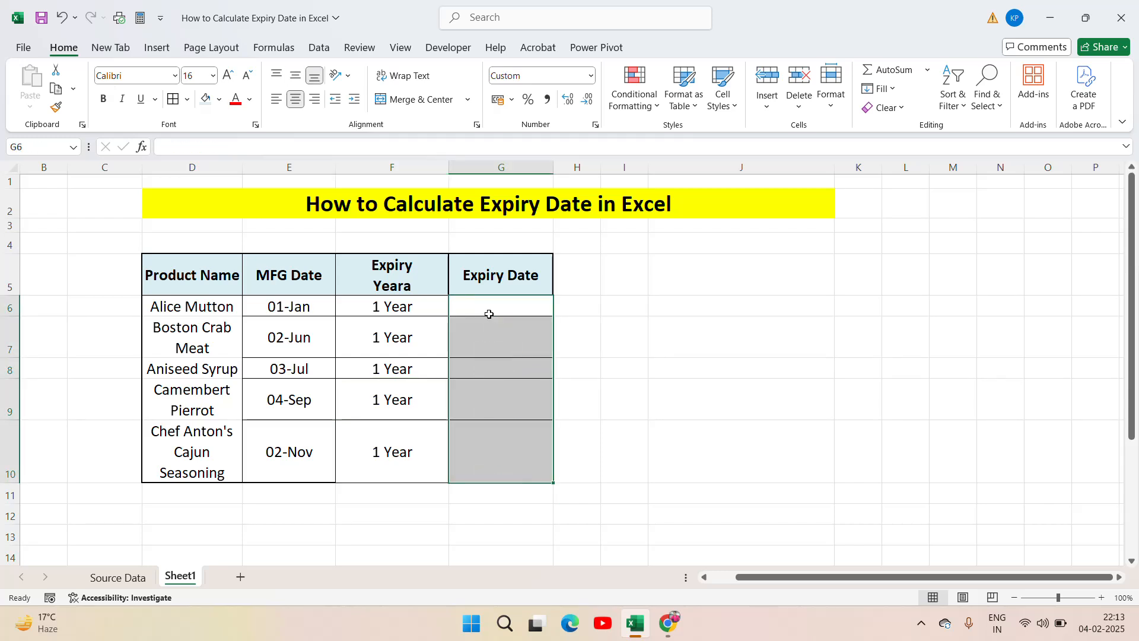
key("Down")
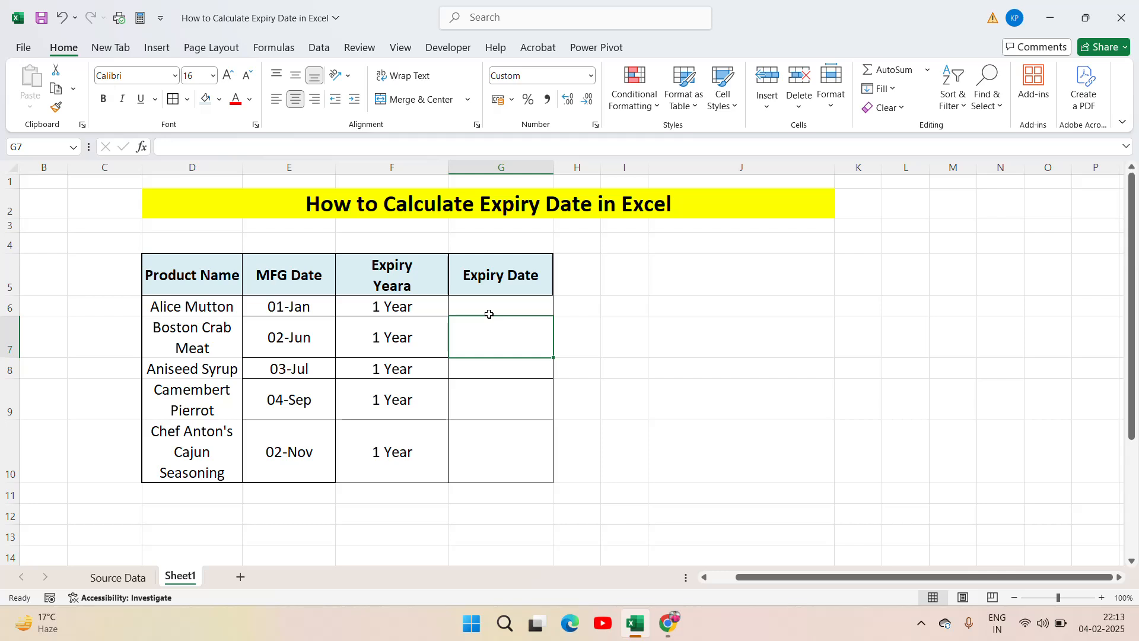
Step: Enter the formula =EDATE(E6,12) in G6 to calculate the first product's expiry date one year ahead
left_click(489, 314)
type("=ed")
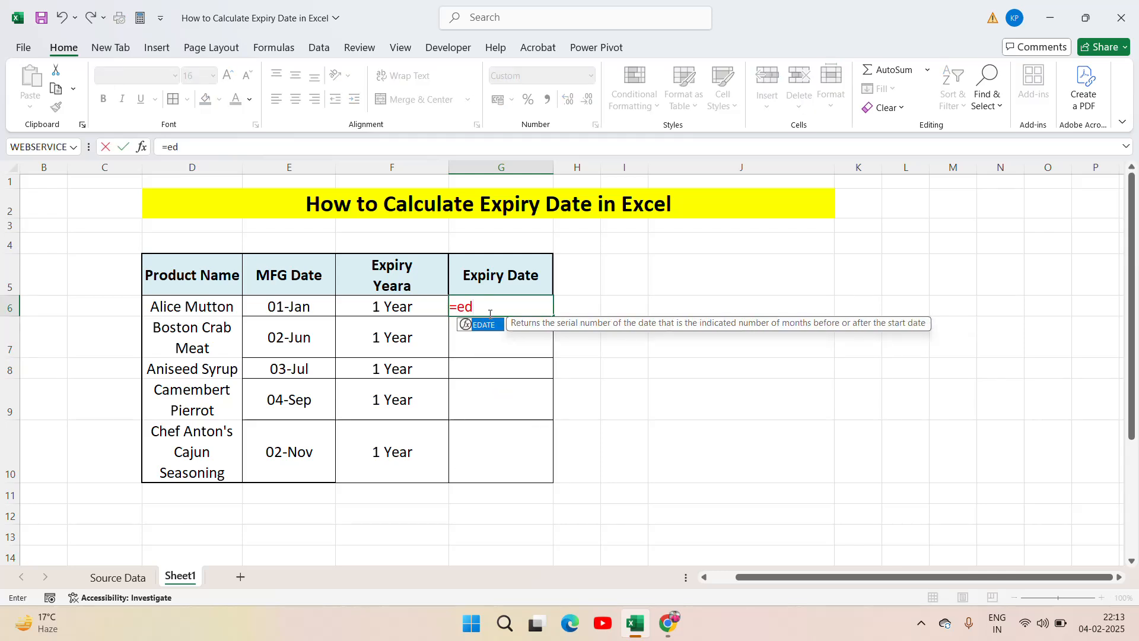
key("Tab")
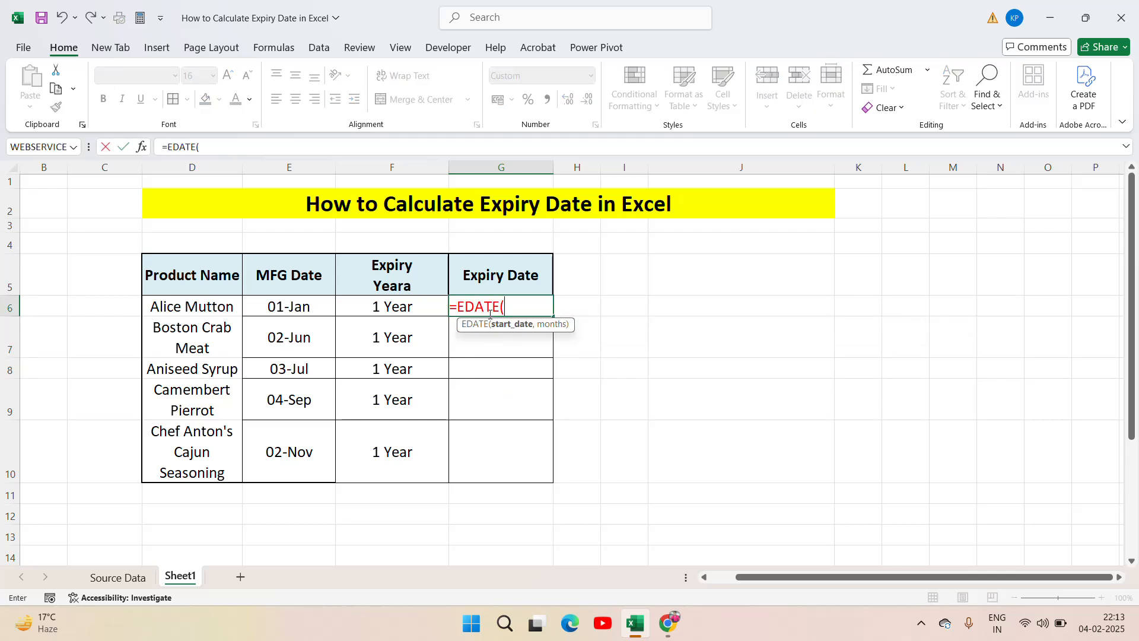
key("Left")
key("Left")
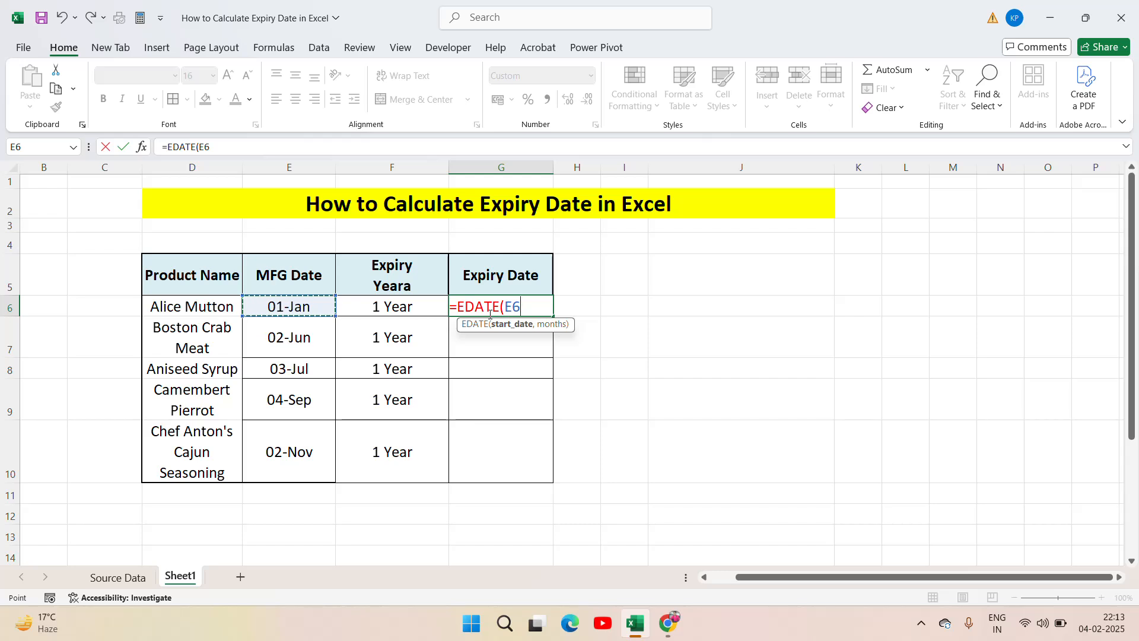
type(",")
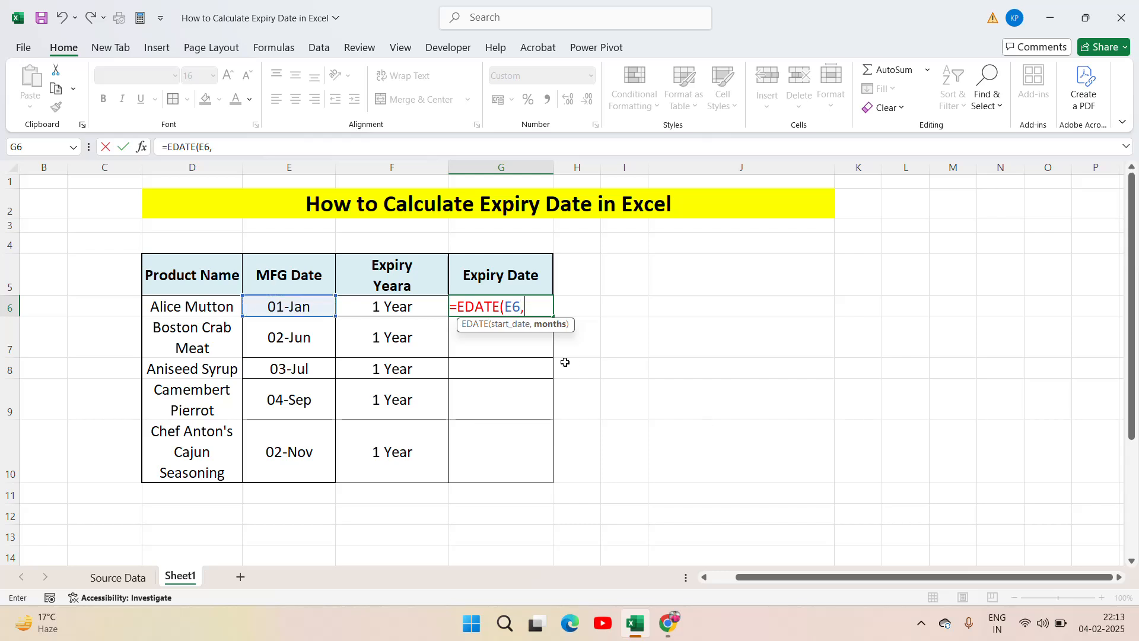
type("12")
key("ctrl+Return")
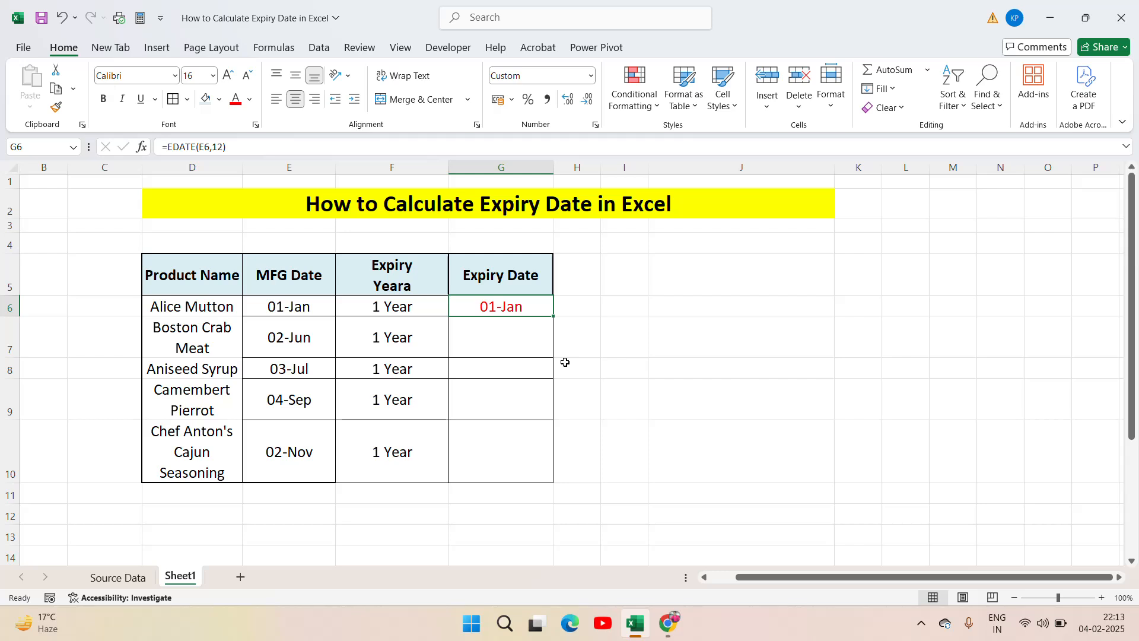
Step: Copy the 12-month expiry date formula from G6 down through G10
key("ctrl+c")
key("Left")
key("ctrl+Down")
key("Right")
key("ctrl+shift+Up")
key("ctrl+v")
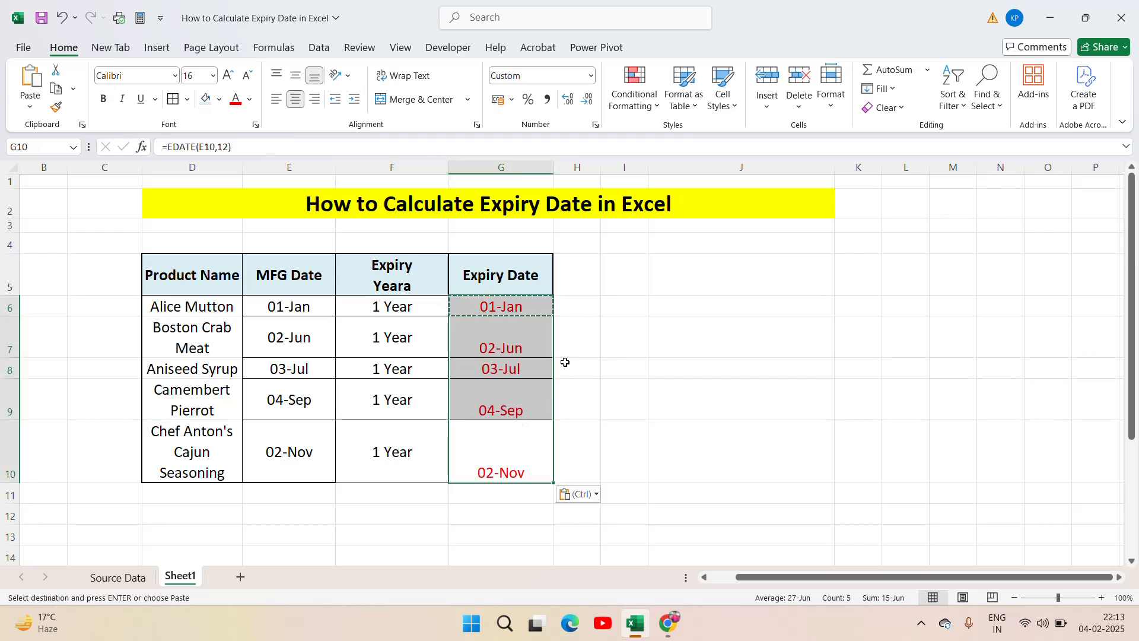
key("Escape")
Step: Examine the expiry date formulas in column G against the manufacturing dates in column E
key("Up")
key("Up")
key("Up")
key("Up")
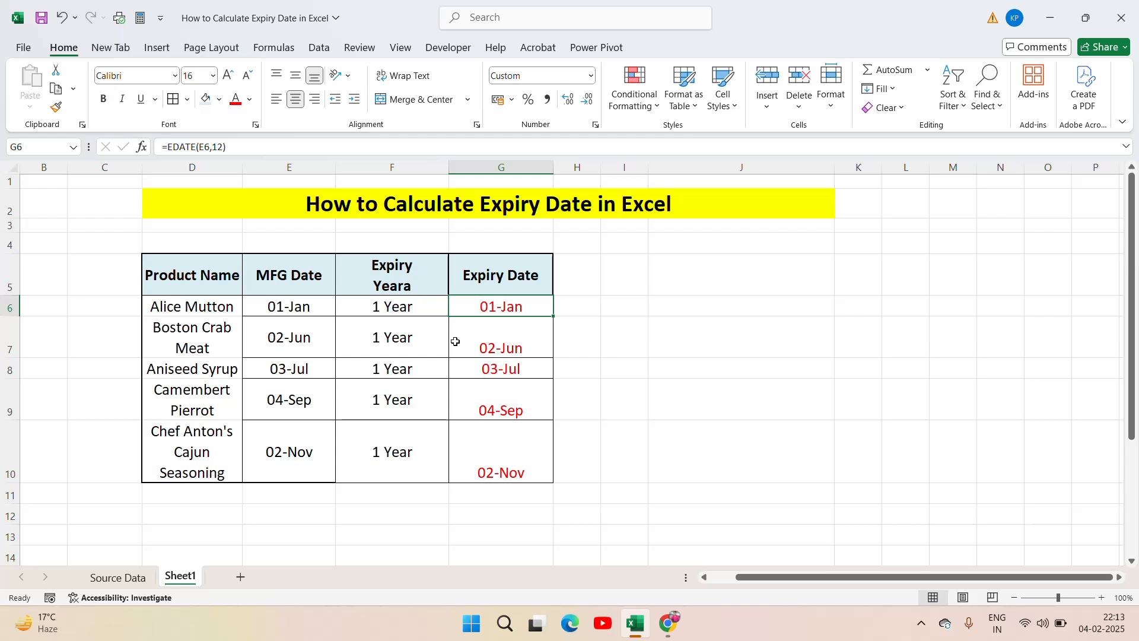
left_click_drag(331, 336, 600, 381)
left_click(514, 370)
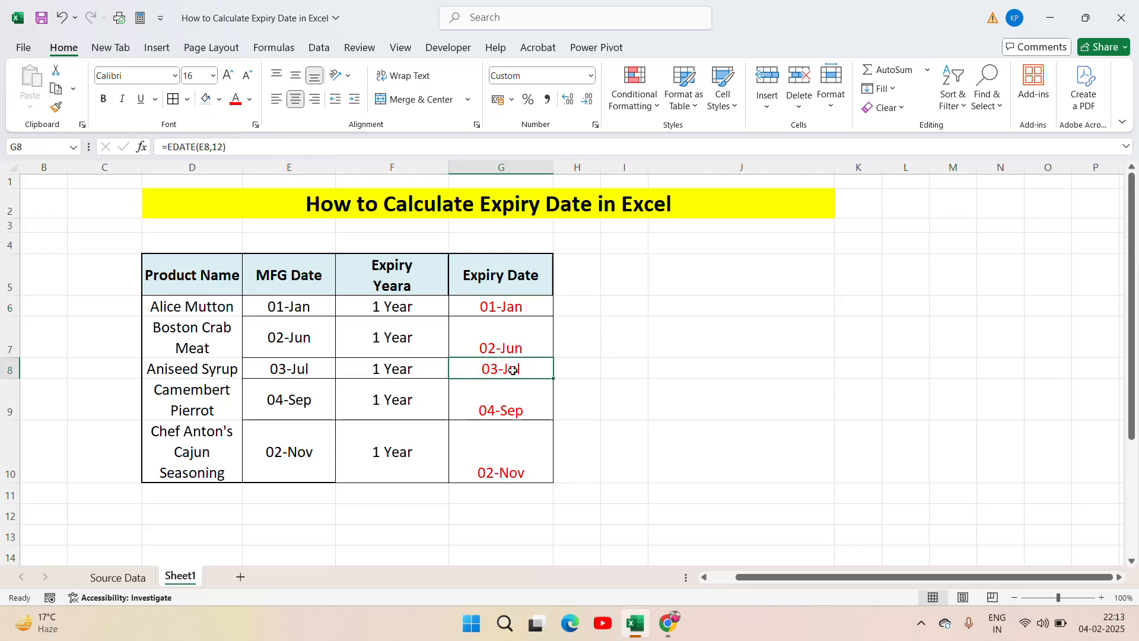
left_click(517, 399)
left_click(293, 399)
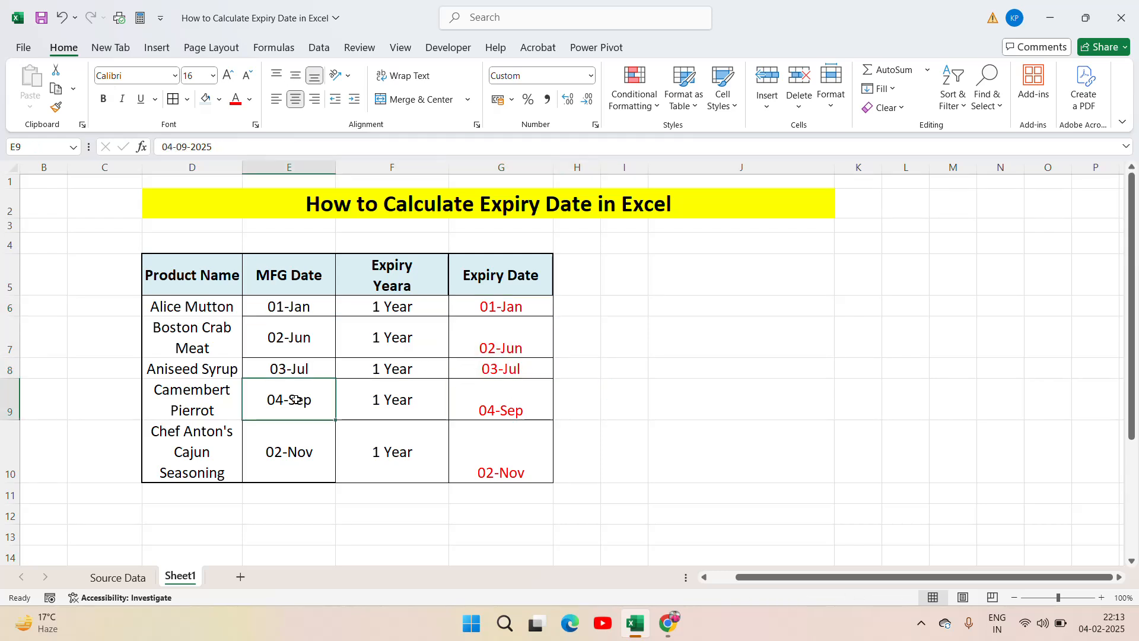
Step: Compare the last product's manufacturing date in E10 with its expiry date formula in G10
left_click(501, 457)
left_click(296, 452)
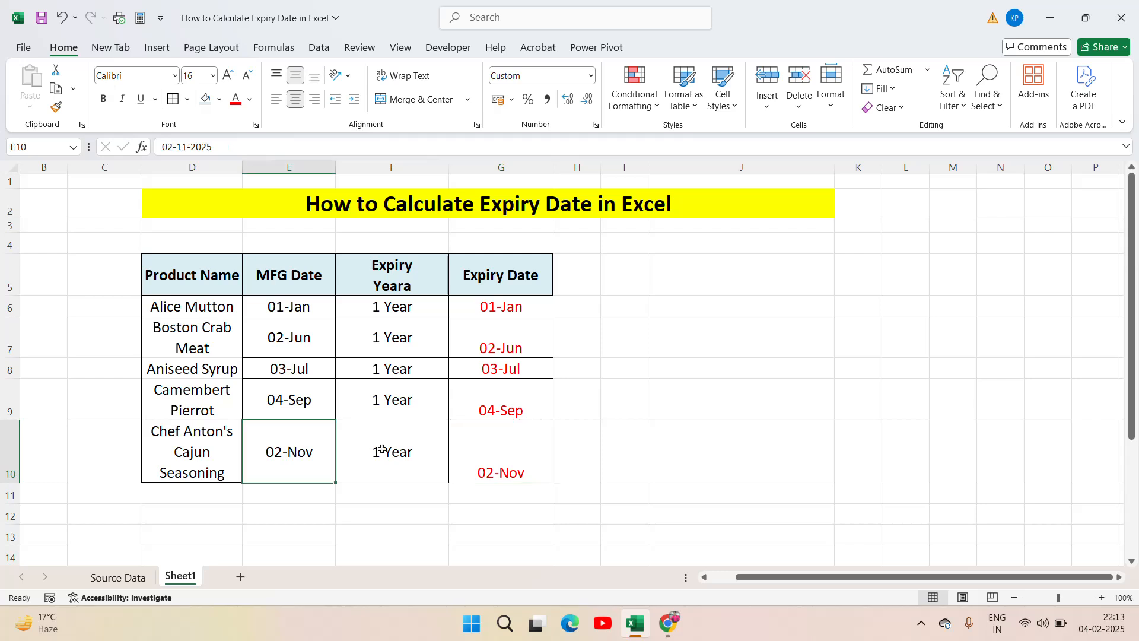
left_click(542, 455)
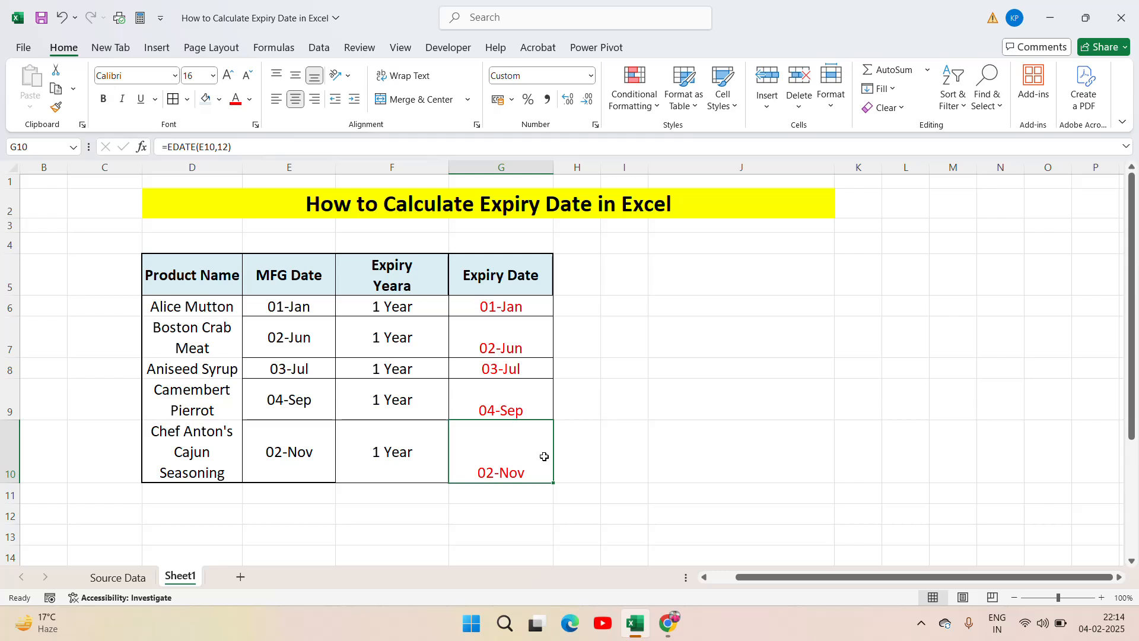
Step: Correct the spelling of the header in F5 to "Expiry Year" and make it bold
left_click(406, 277)
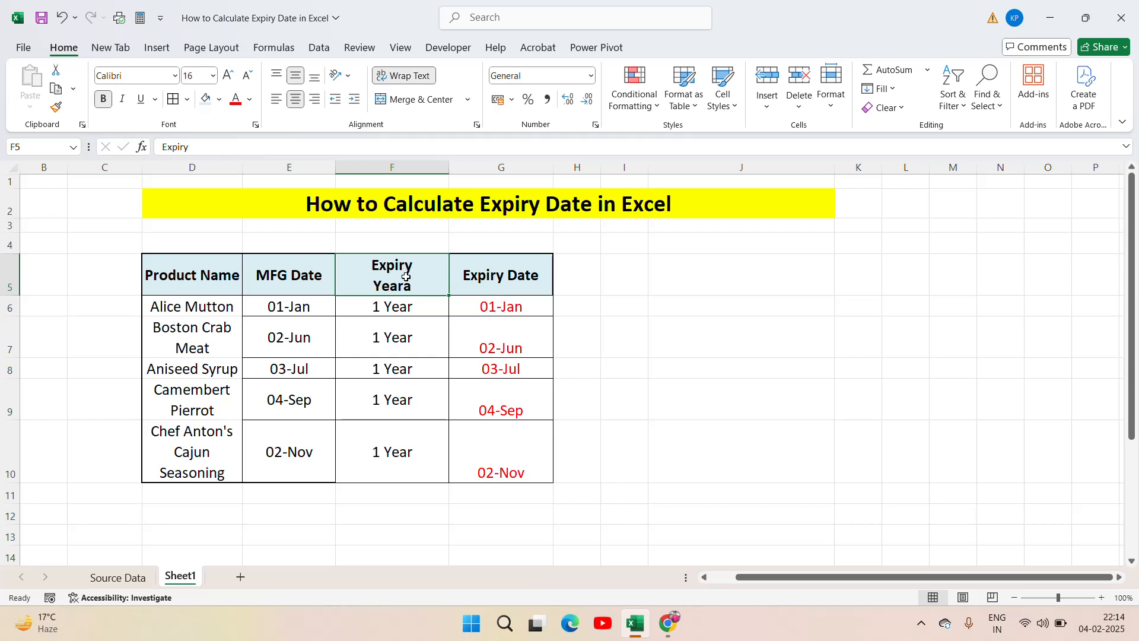
double_click(405, 277)
left_click_drag(406, 277, 407, 277)
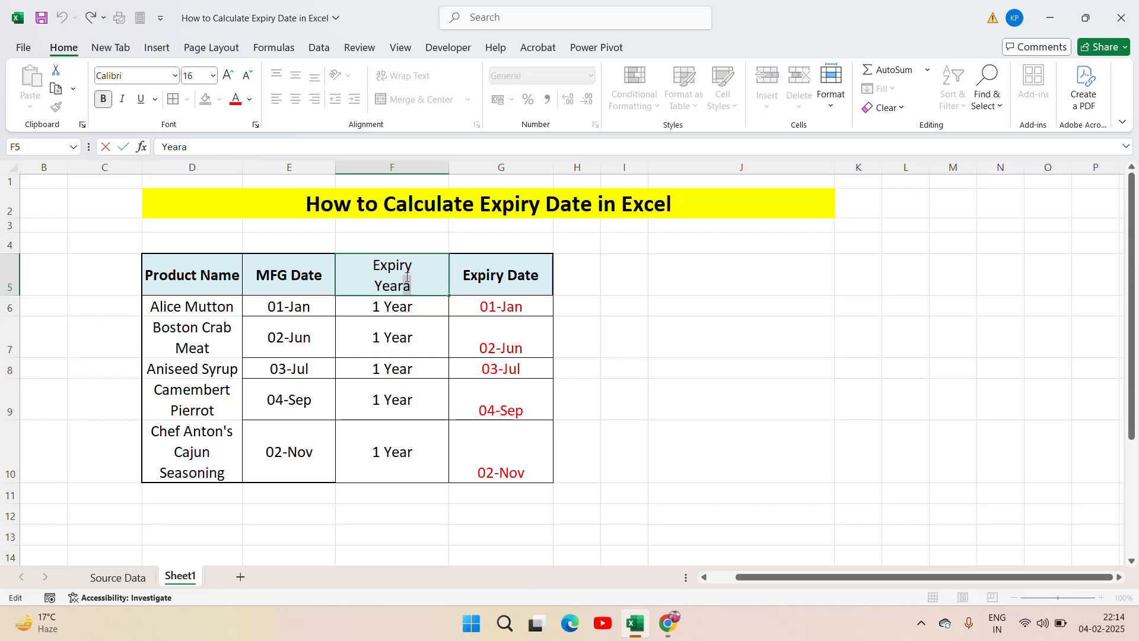
key("BackSpace")
key("Return")
key("Up")
key("ctrl+b")
key("Right")
key("Right")
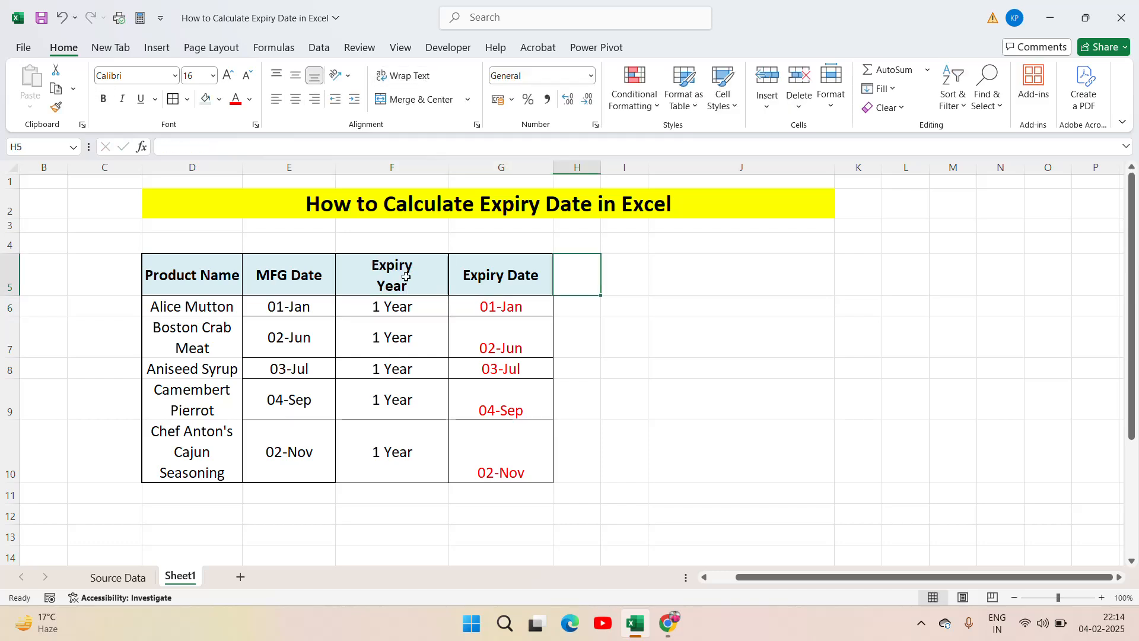
key("Left")
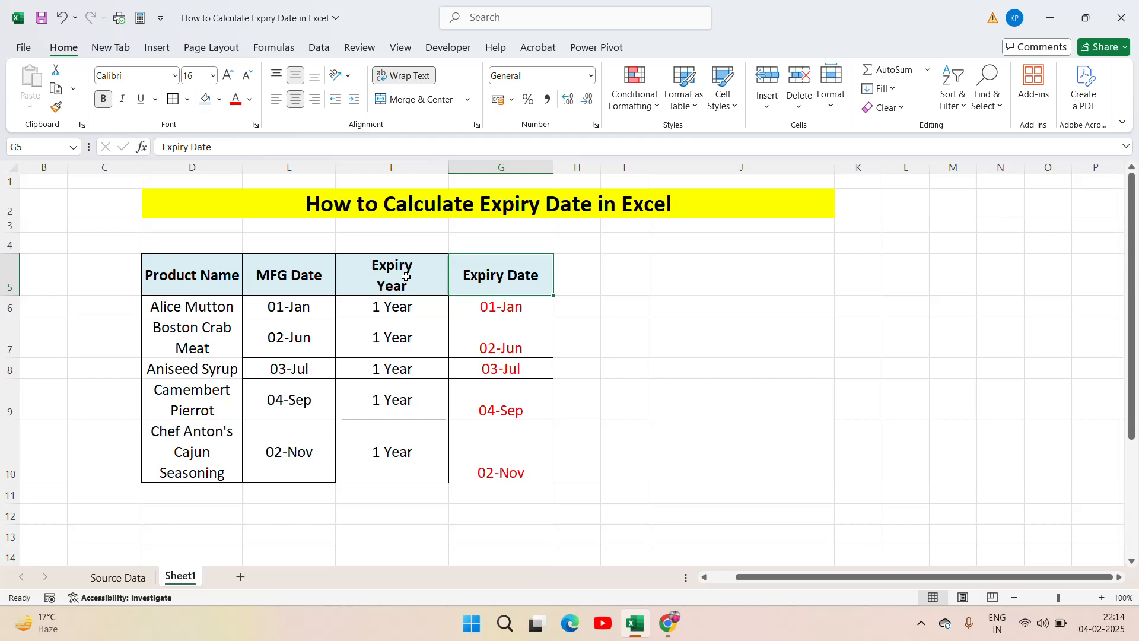
left_click(921, 623)
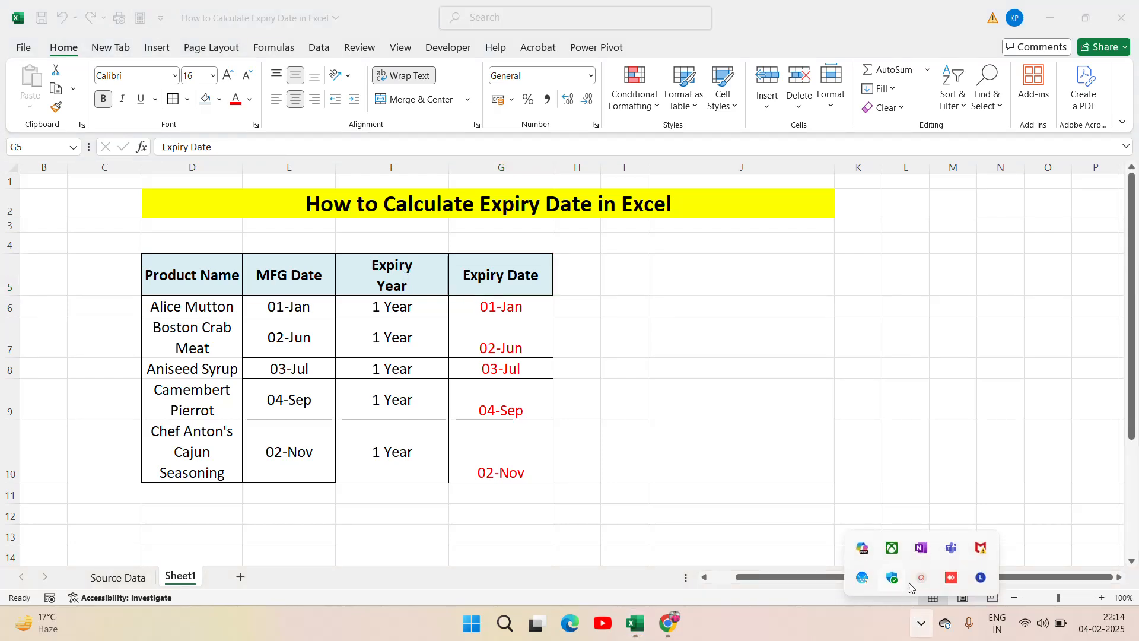
left_click(920, 579)
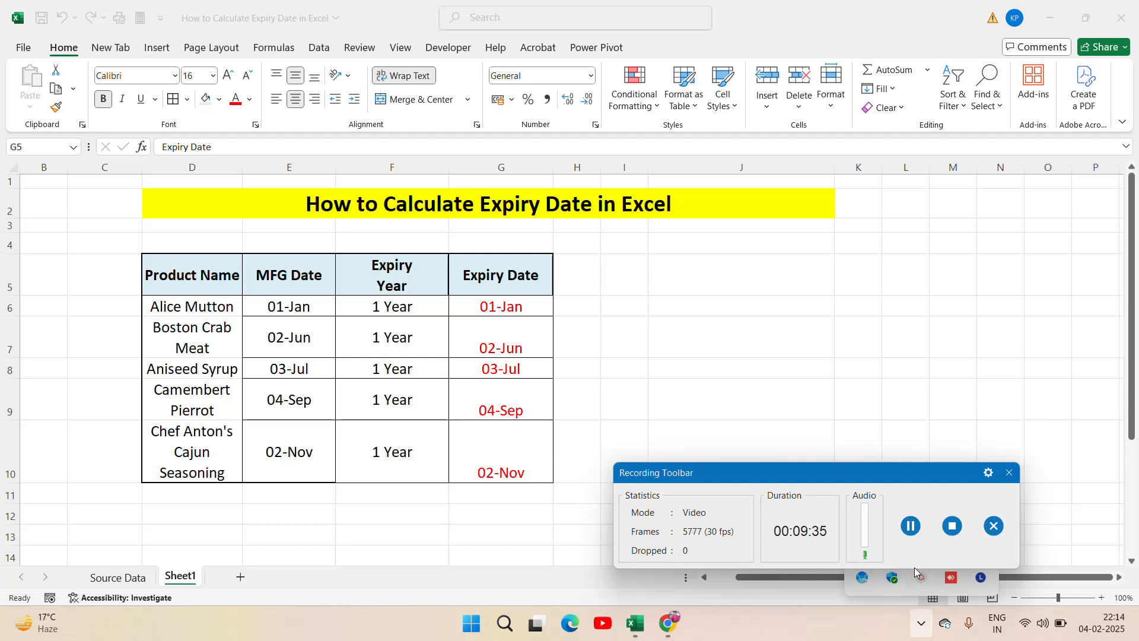
left_click(952, 526)
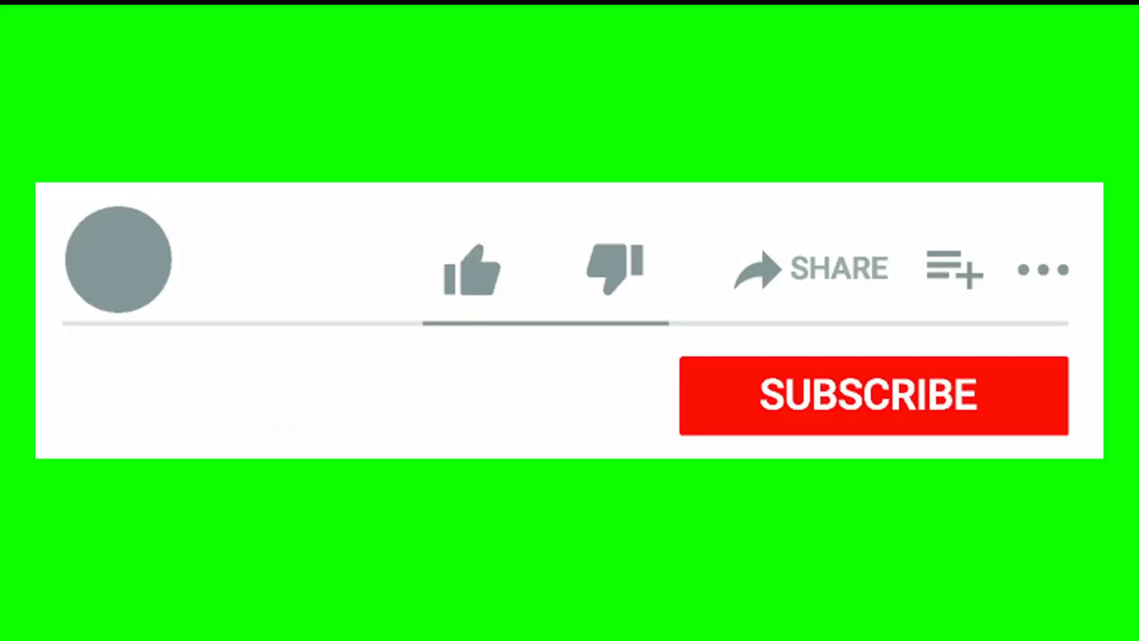